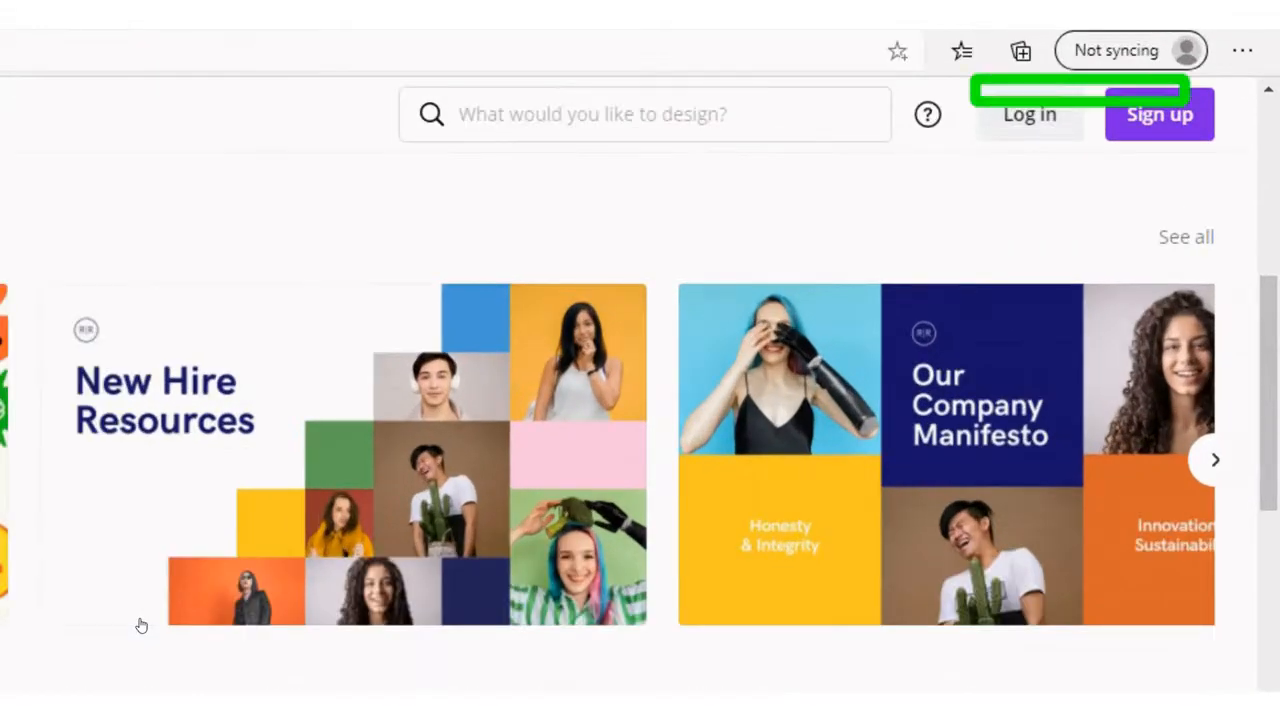
Look through the saved designs overview and the list of folders in the account
{"action": "left_click", "coordinate": [104, 60]}
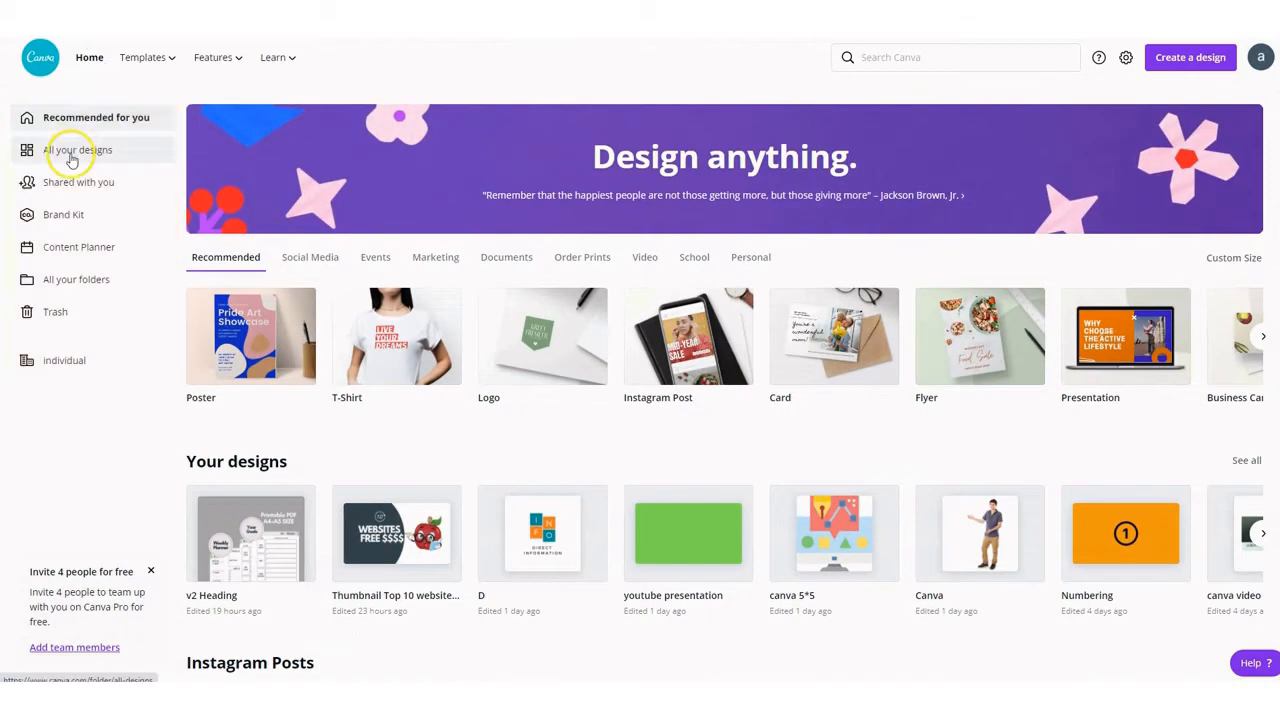
{"action": "left_click", "coordinate": [135, 270]}
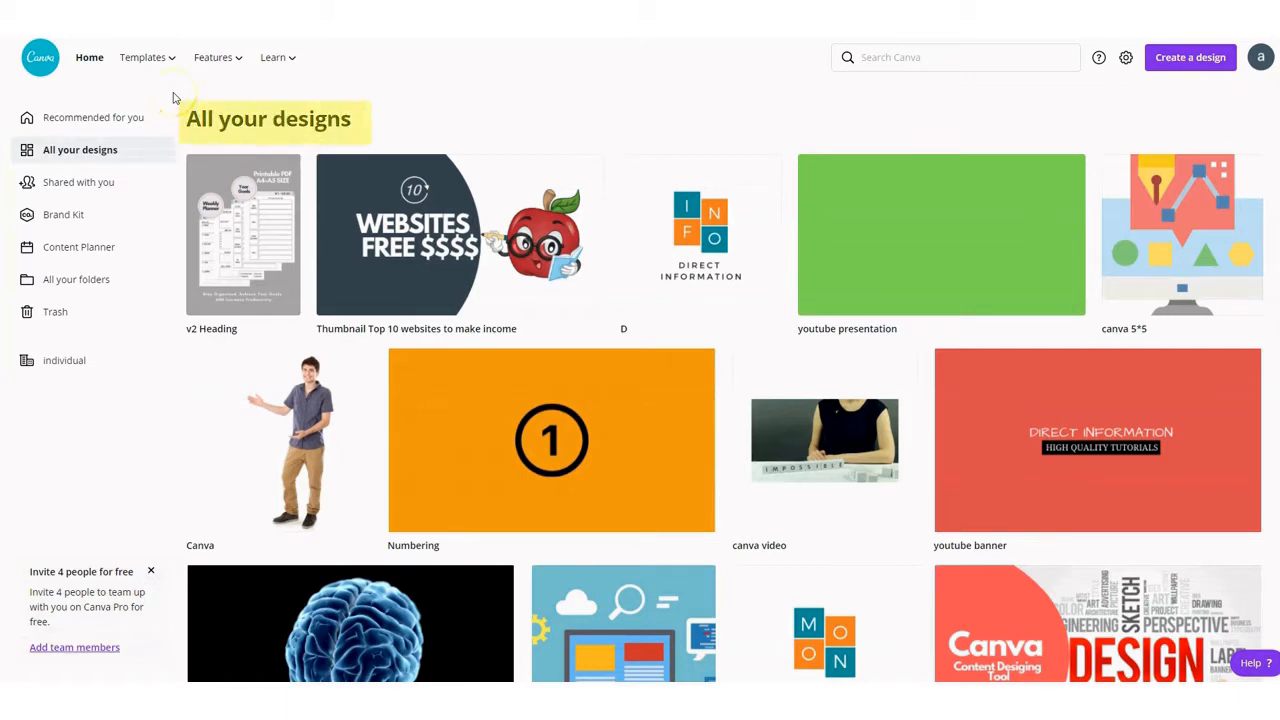
{"action": "left_click", "coordinate": [98, 281]}
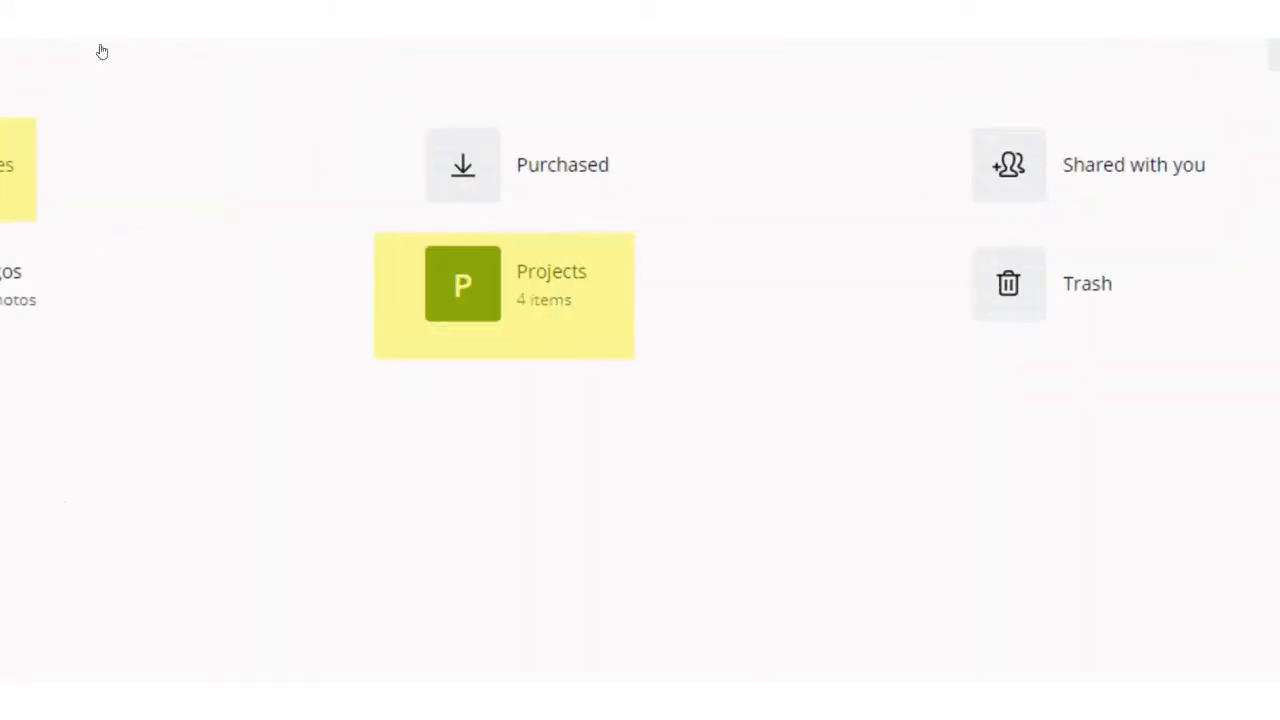
Look at the individual team page and its form for inviting team members
{"action": "left_click", "coordinate": [57, 362]}
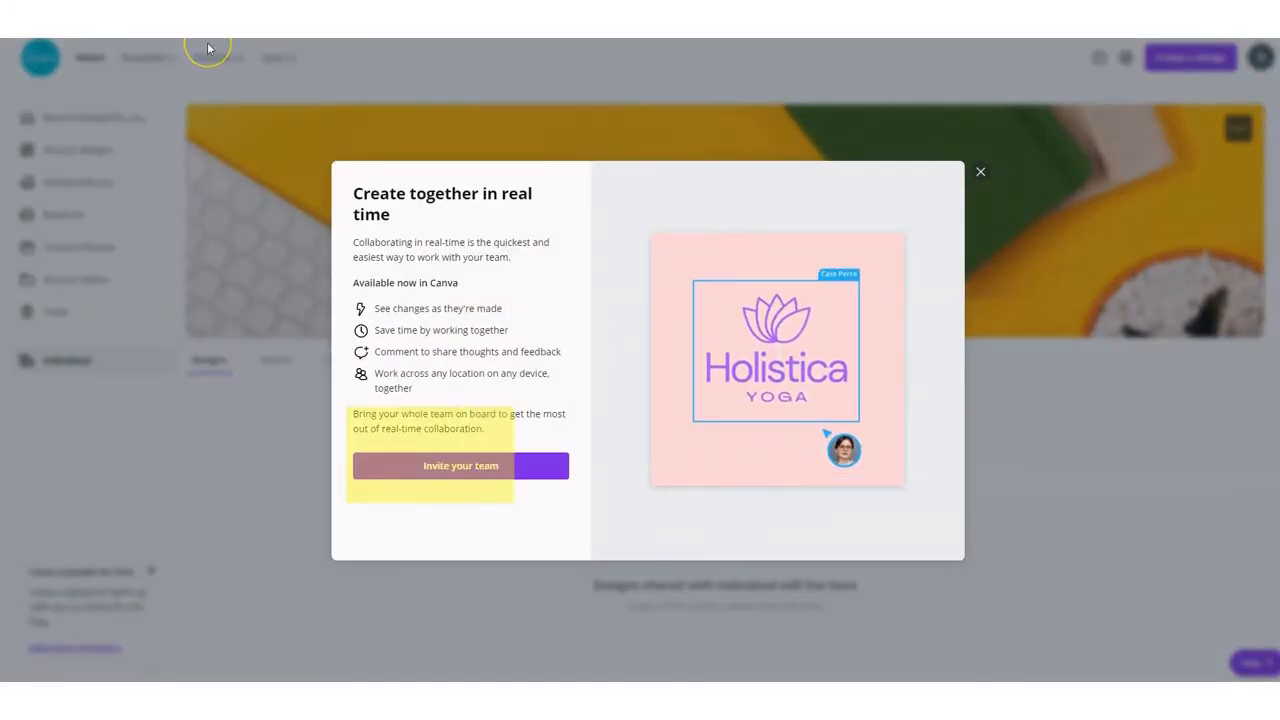
{"action": "left_click", "coordinate": [445, 468]}
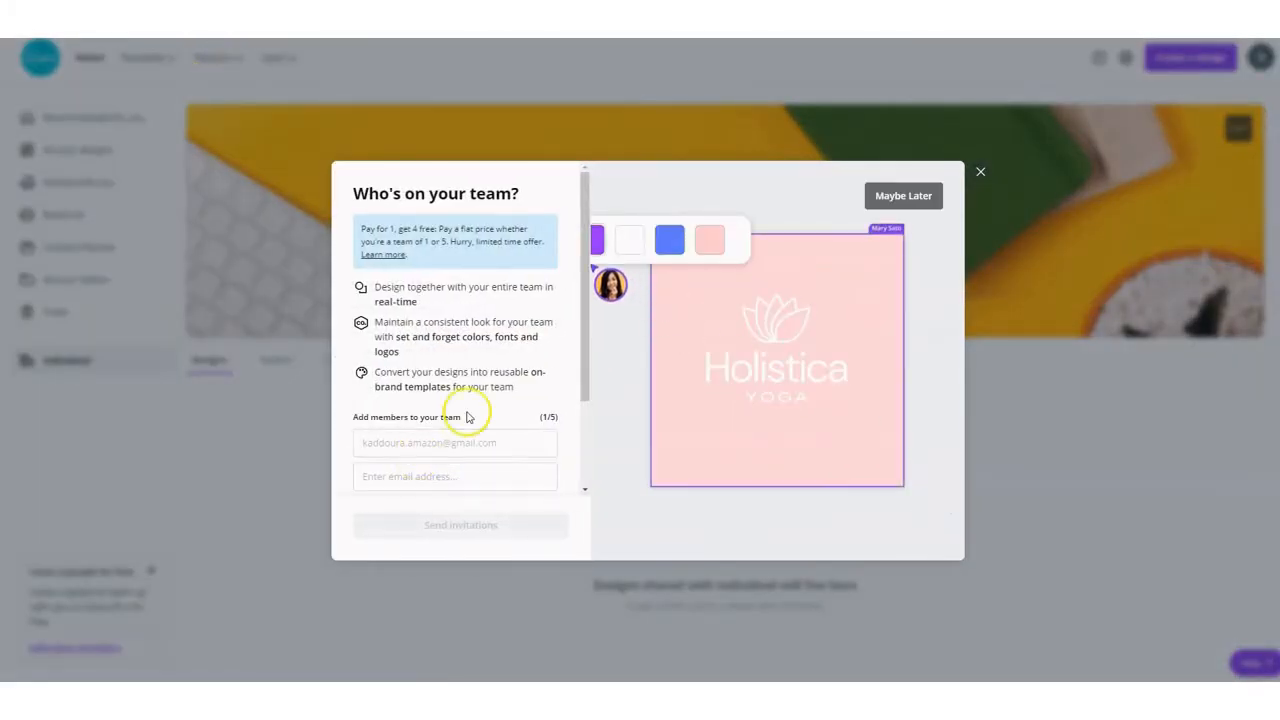
{"action": "scroll", "coordinate": [506, 417], "scroll_direction": "down", "scroll_amount": 2}
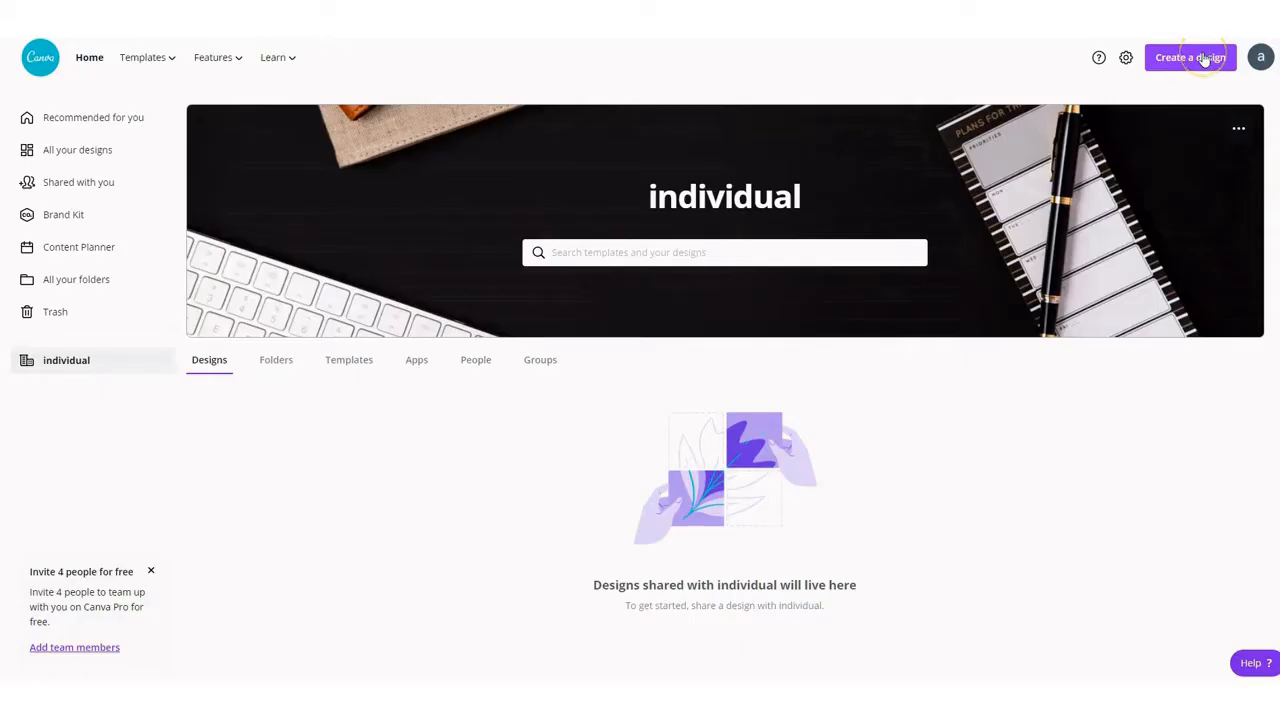
Create a new blank design with a custom size of 1920 x 1080 px
{"action": "left_click", "coordinate": [1205, 59]}
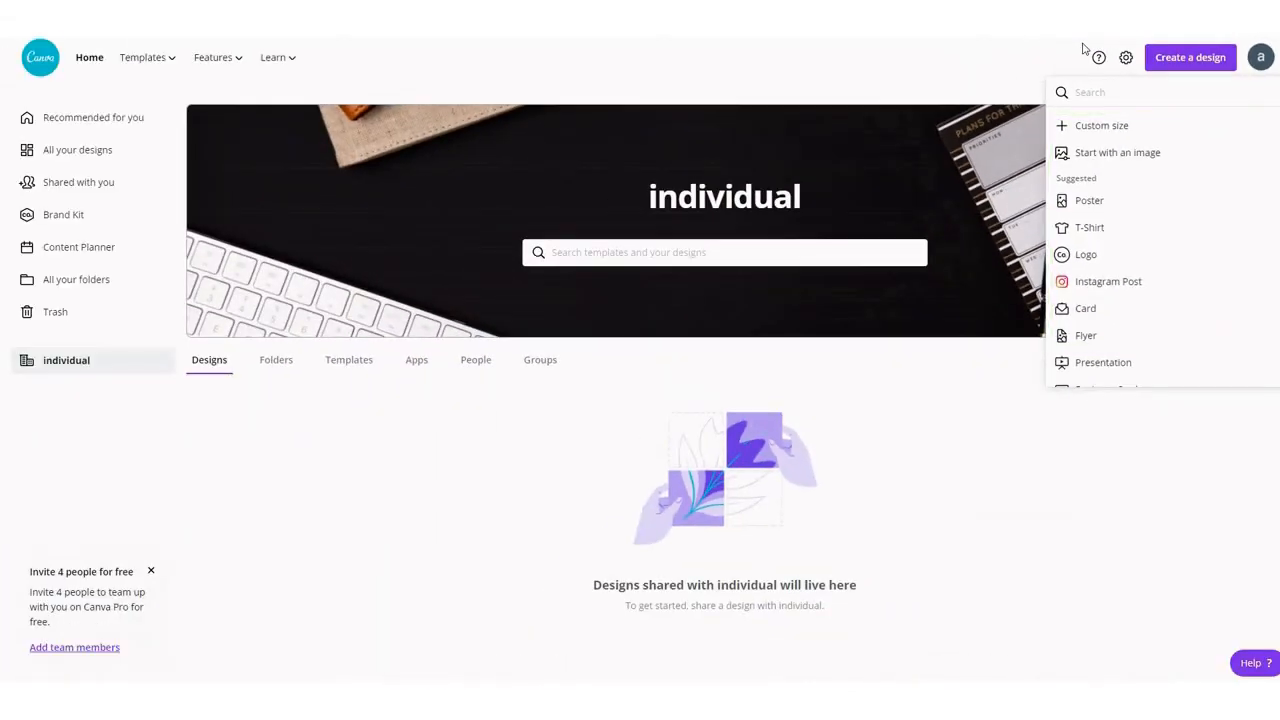
{"action": "left_click", "coordinate": [1113, 127]}
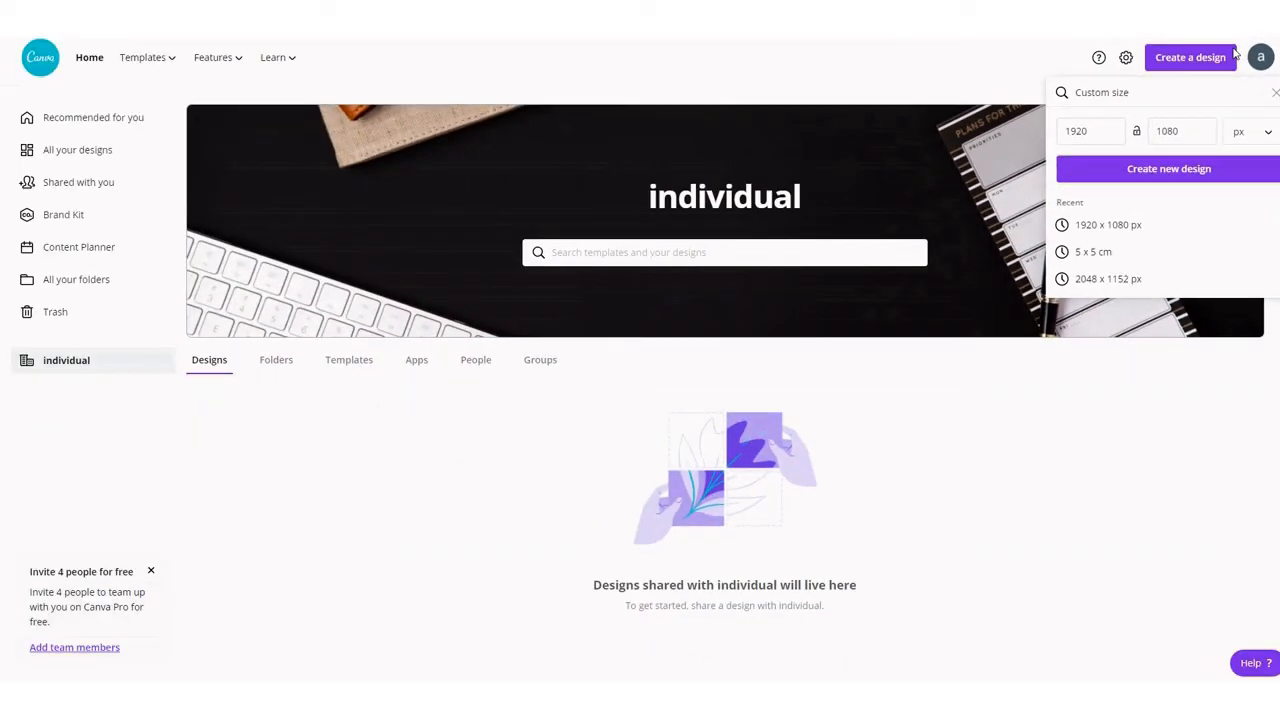
{"action": "left_click", "coordinate": [1229, 170]}
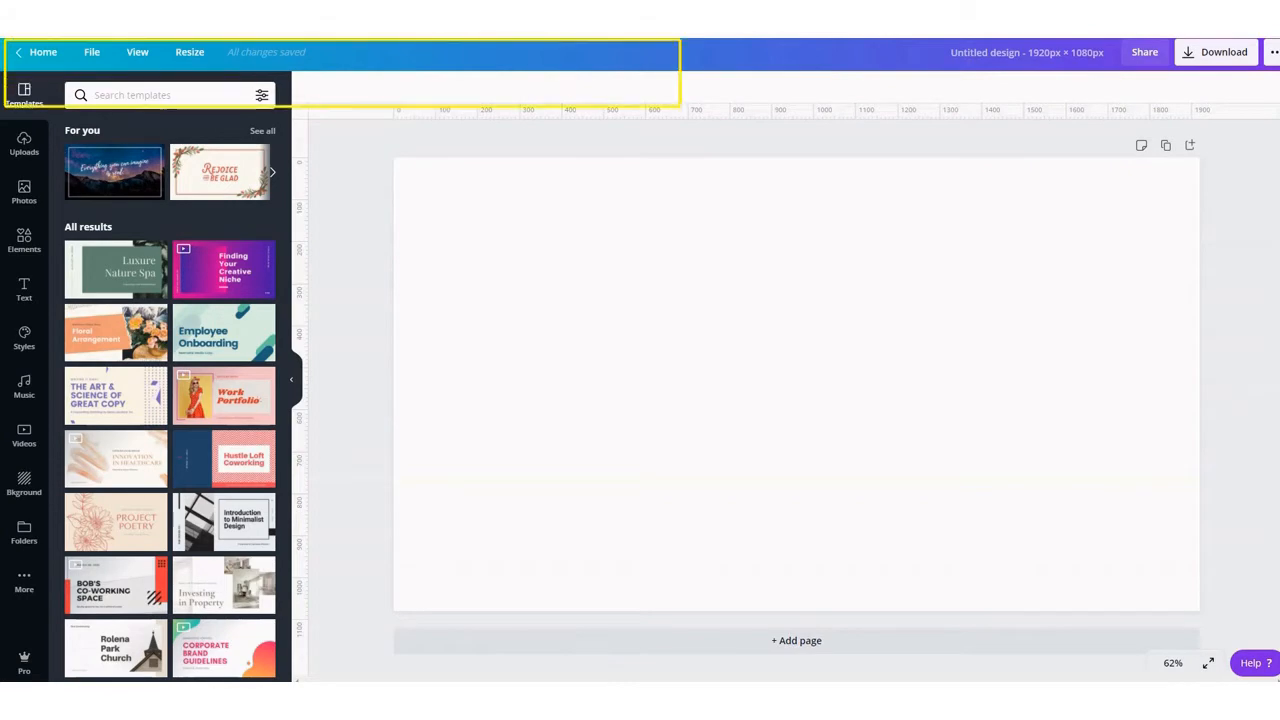
Review the design's file commands, its view options for rulers and guides, and its resize presets
{"action": "left_click", "coordinate": [92, 51]}
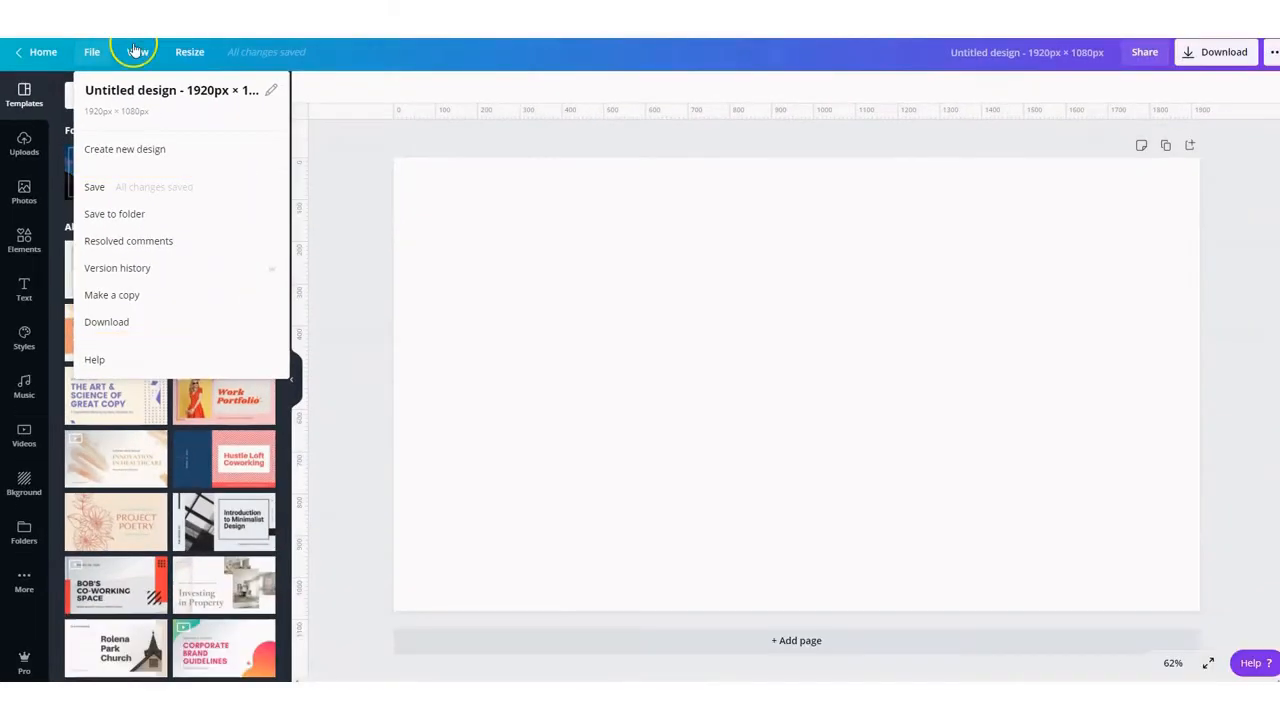
{"action": "left_click", "coordinate": [137, 52]}
{"action": "left_click", "coordinate": [137, 52]}
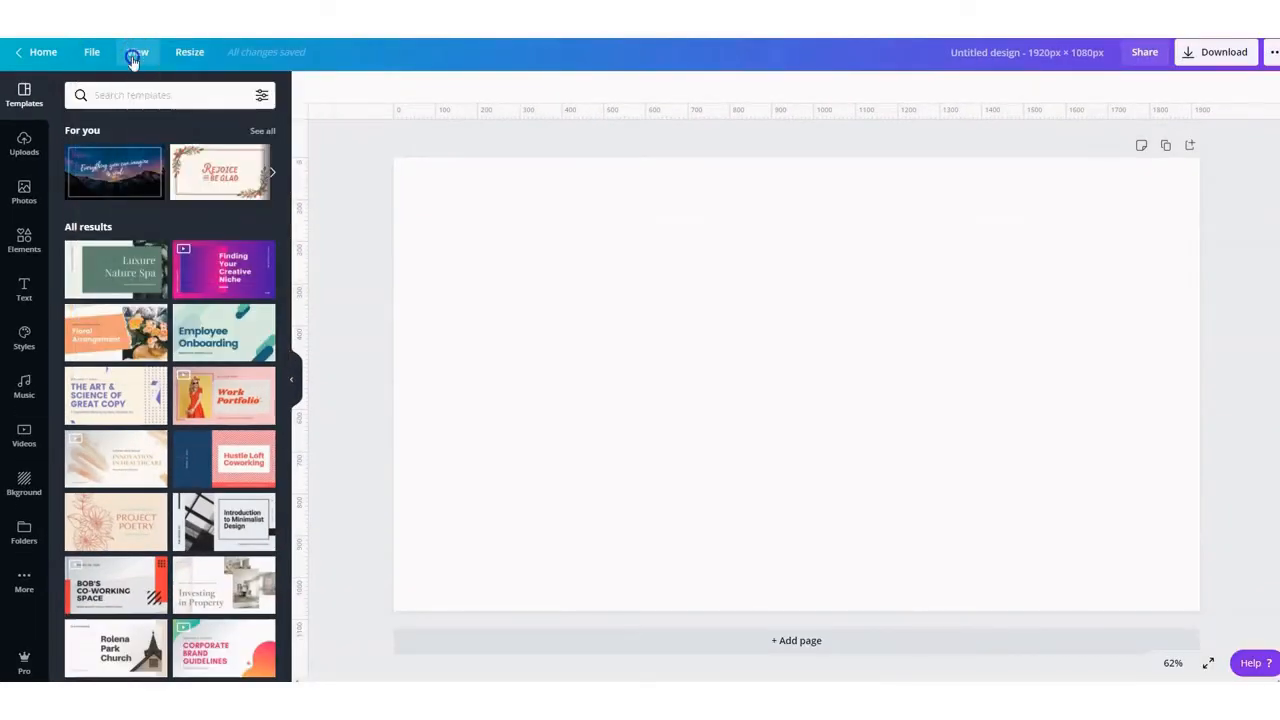
{"action": "left_click", "coordinate": [137, 52]}
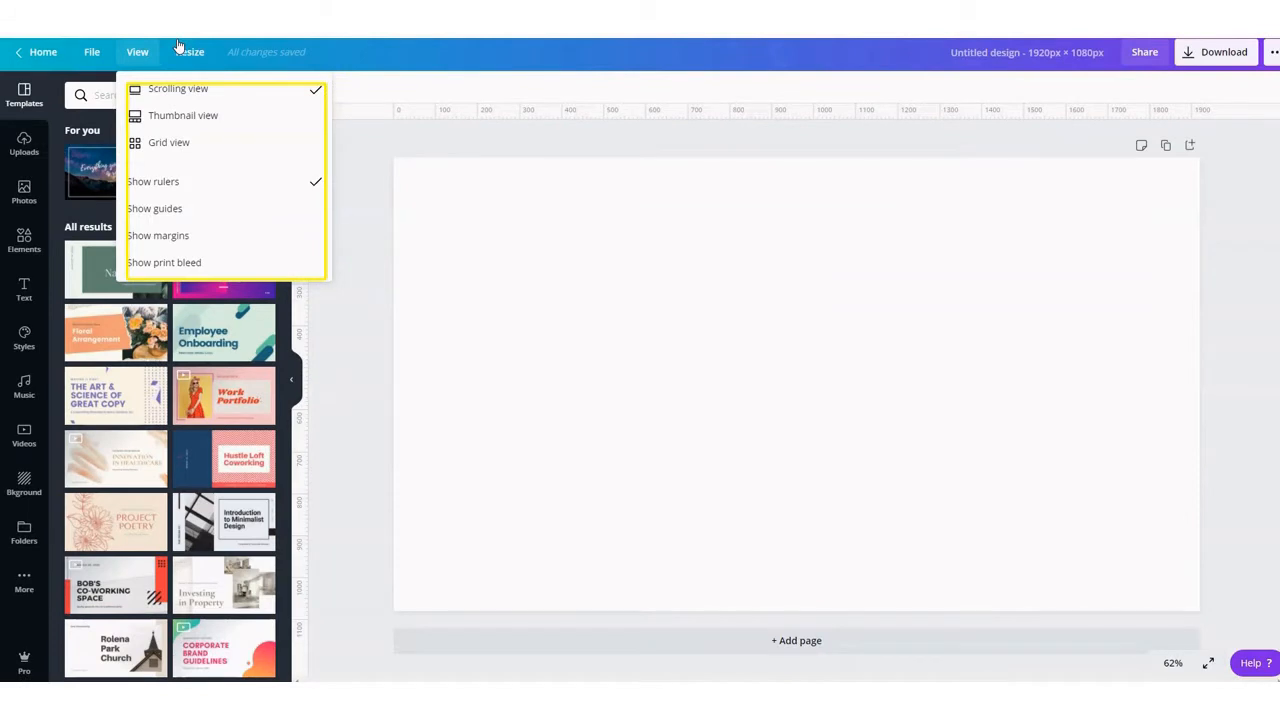
{"action": "left_click", "coordinate": [189, 60]}
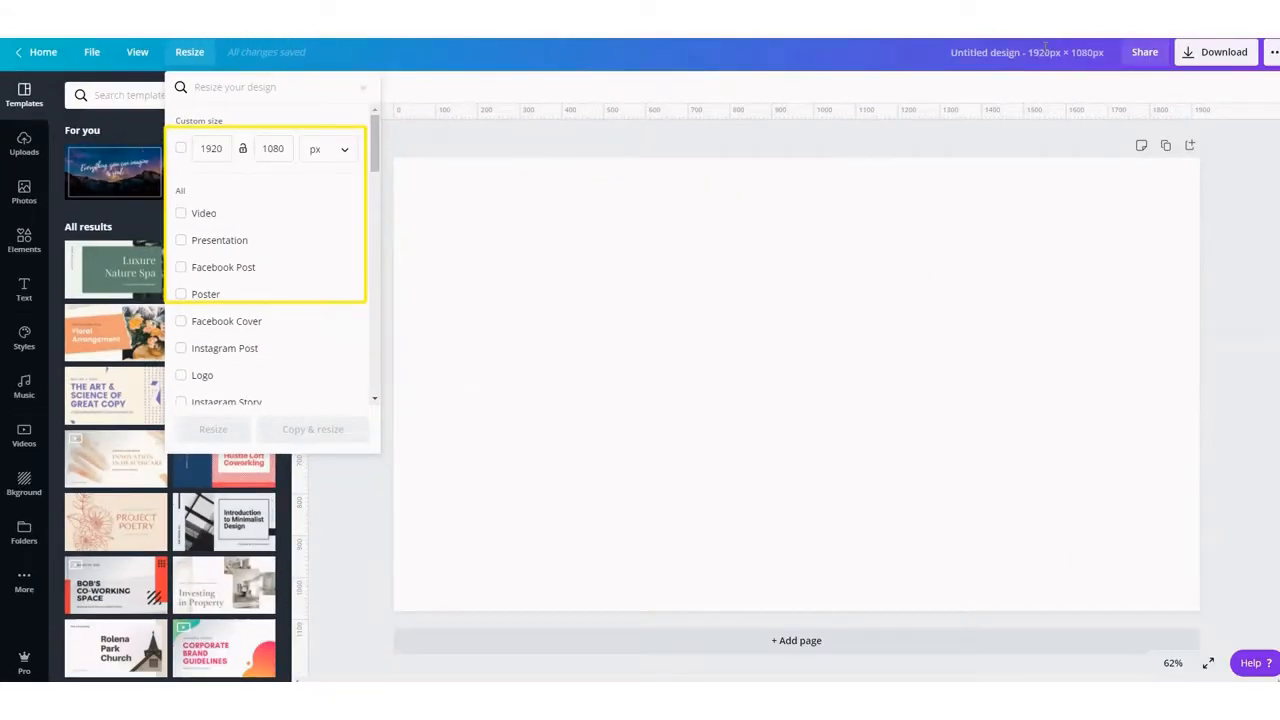
Rename the untitled design to "hello world"
{"action": "left_click", "coordinate": [1002, 54]}
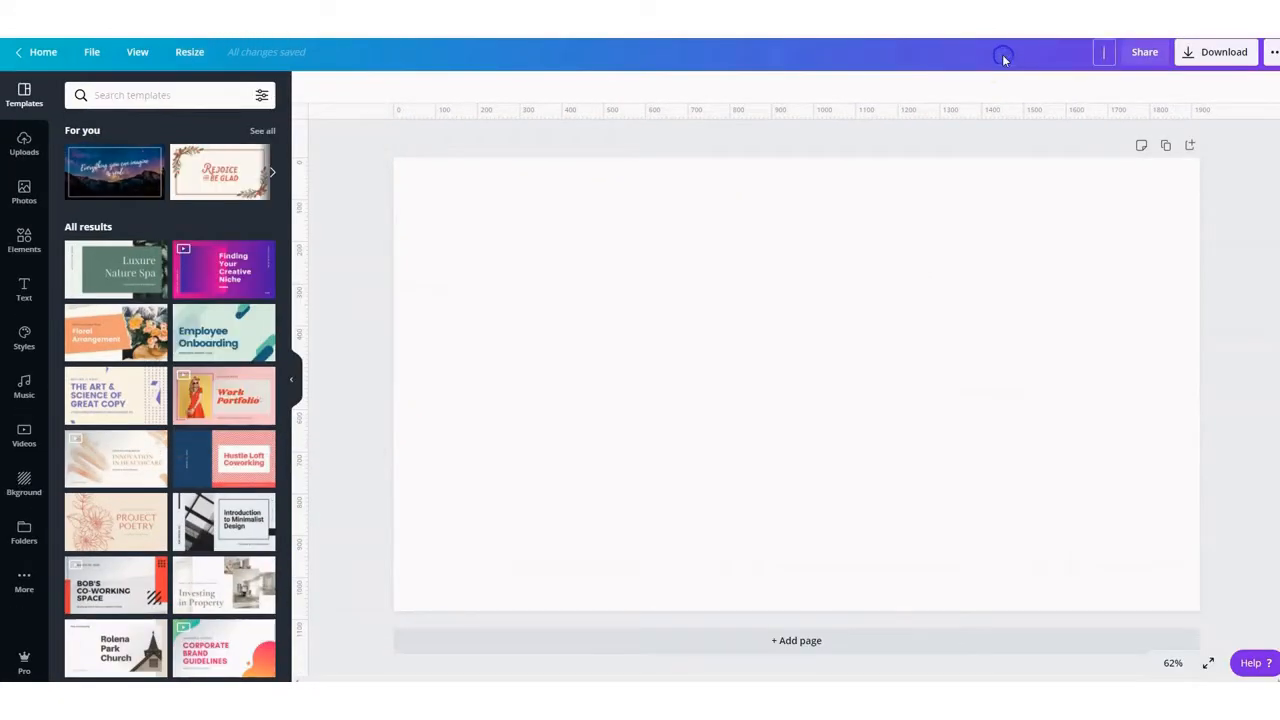
{"action": "type", "text": "hello world"}
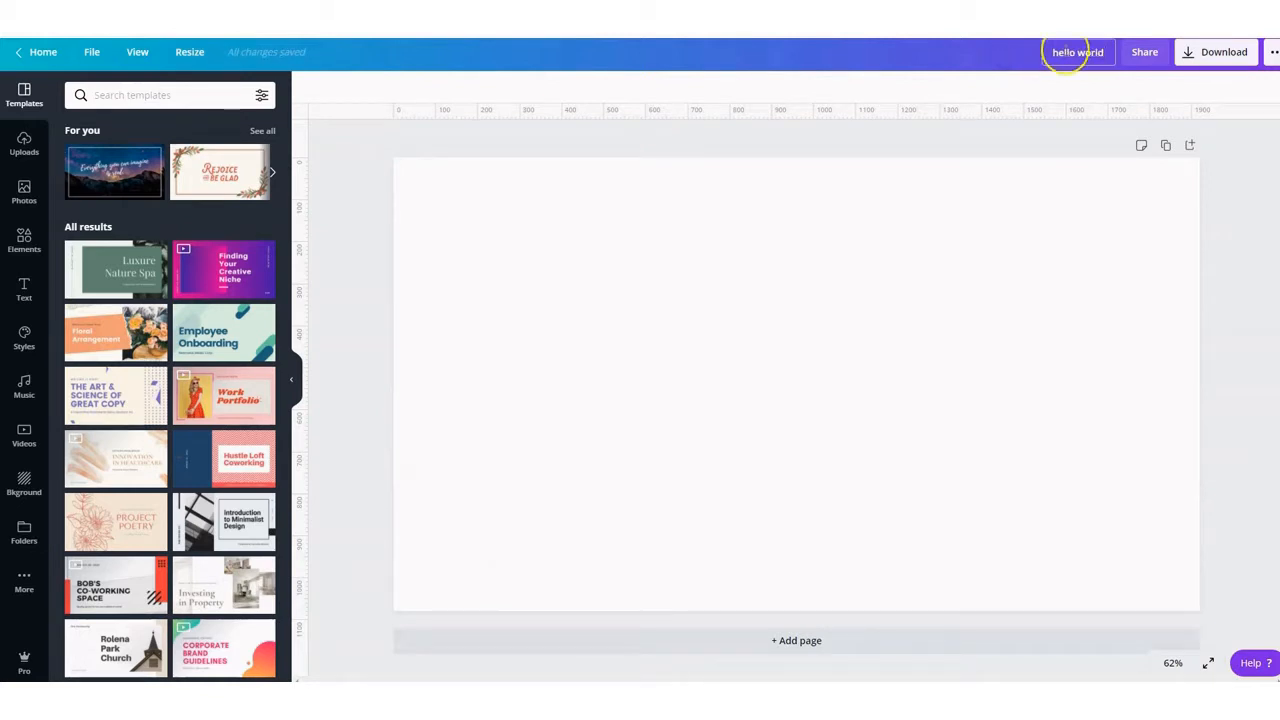
{"action": "left_click", "coordinate": [1111, 211]}
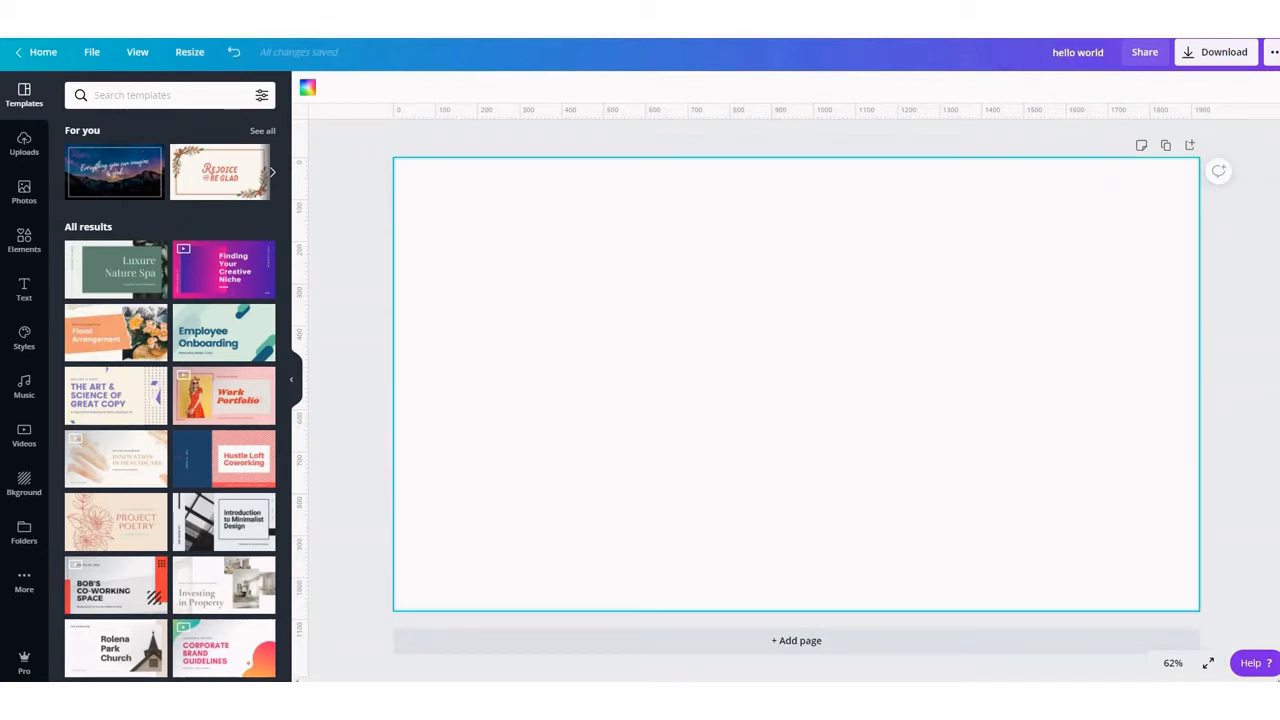
Look at the sharing options, the recently used Concepts text layout and the download options
{"action": "left_click", "coordinate": [1146, 55]}
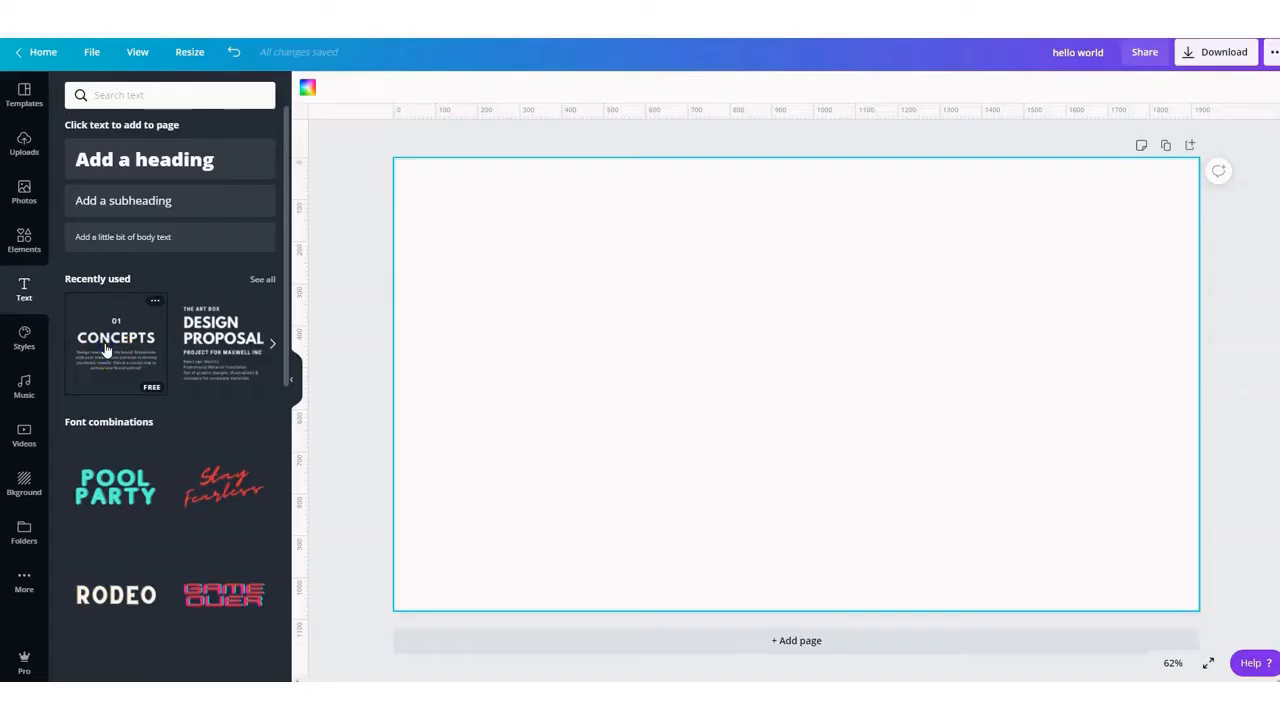
{"action": "left_click", "coordinate": [116, 340]}
{"action": "left_click", "coordinate": [1212, 52]}
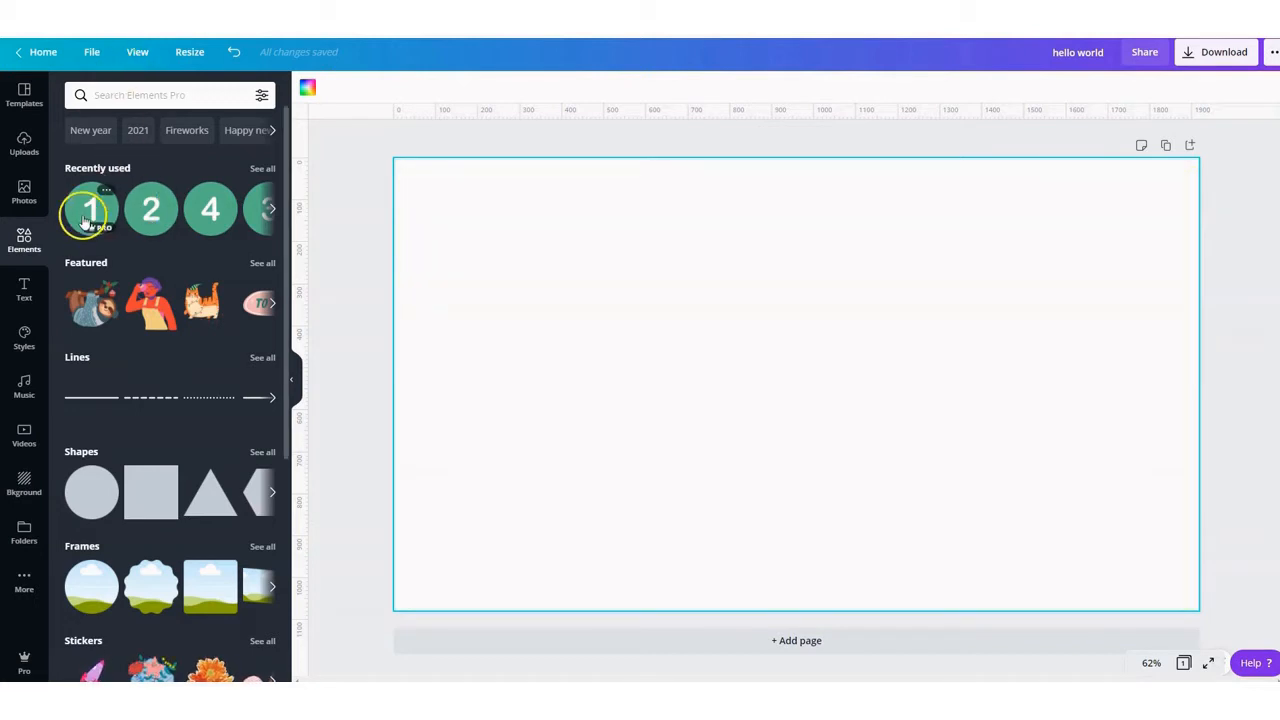
Add the green circled number 1 graphic to the page and recolor its circle red and its numeral black
{"action": "left_click", "coordinate": [88, 215]}
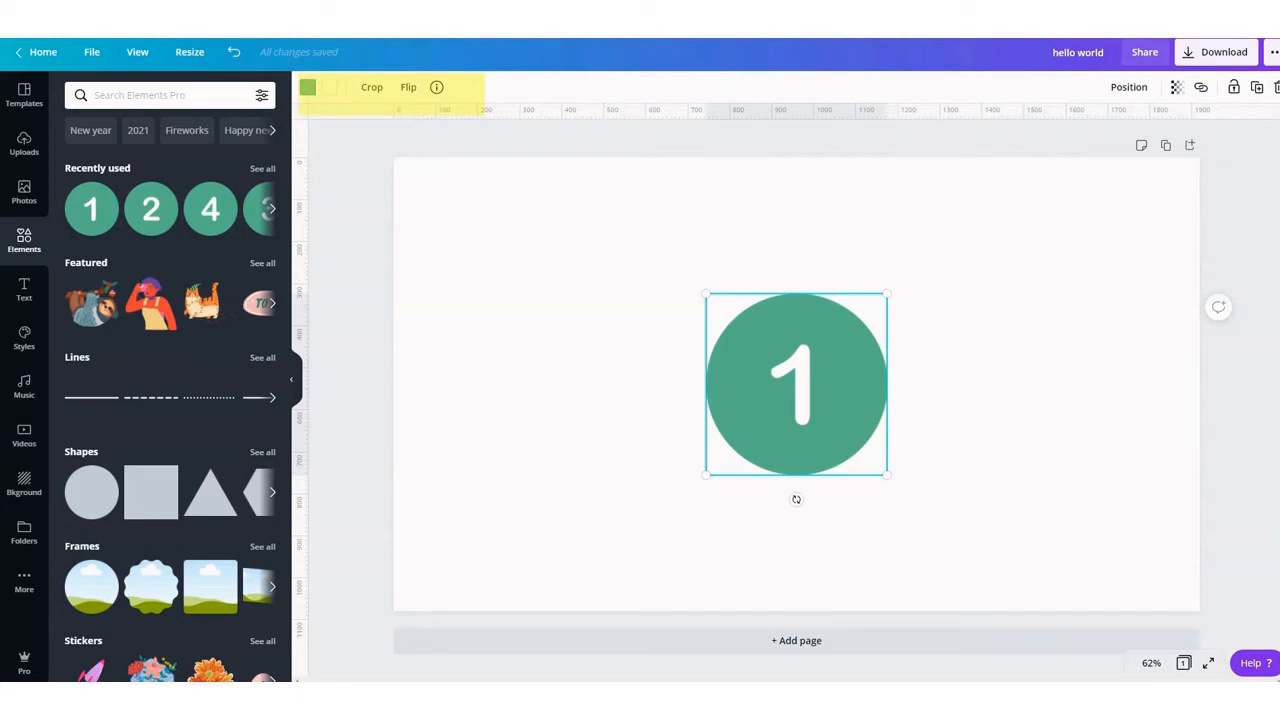
{"action": "left_click", "coordinate": [308, 88]}
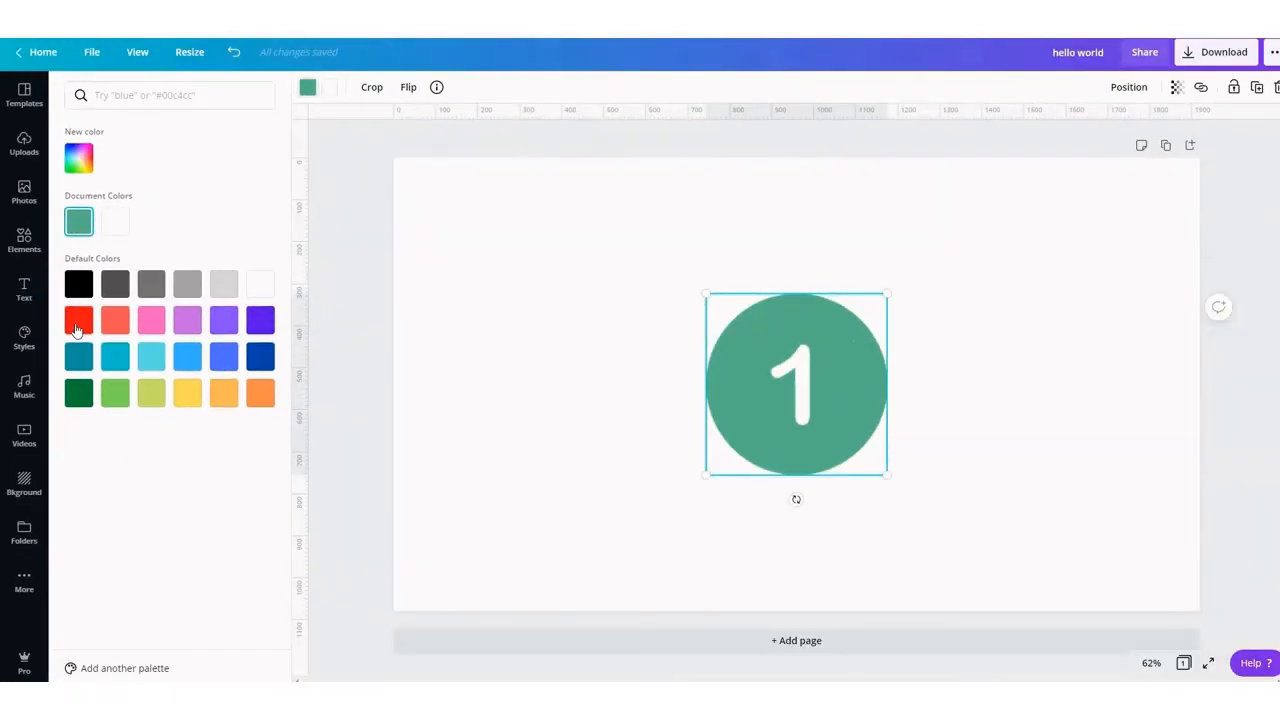
{"action": "left_click", "coordinate": [157, 566]}
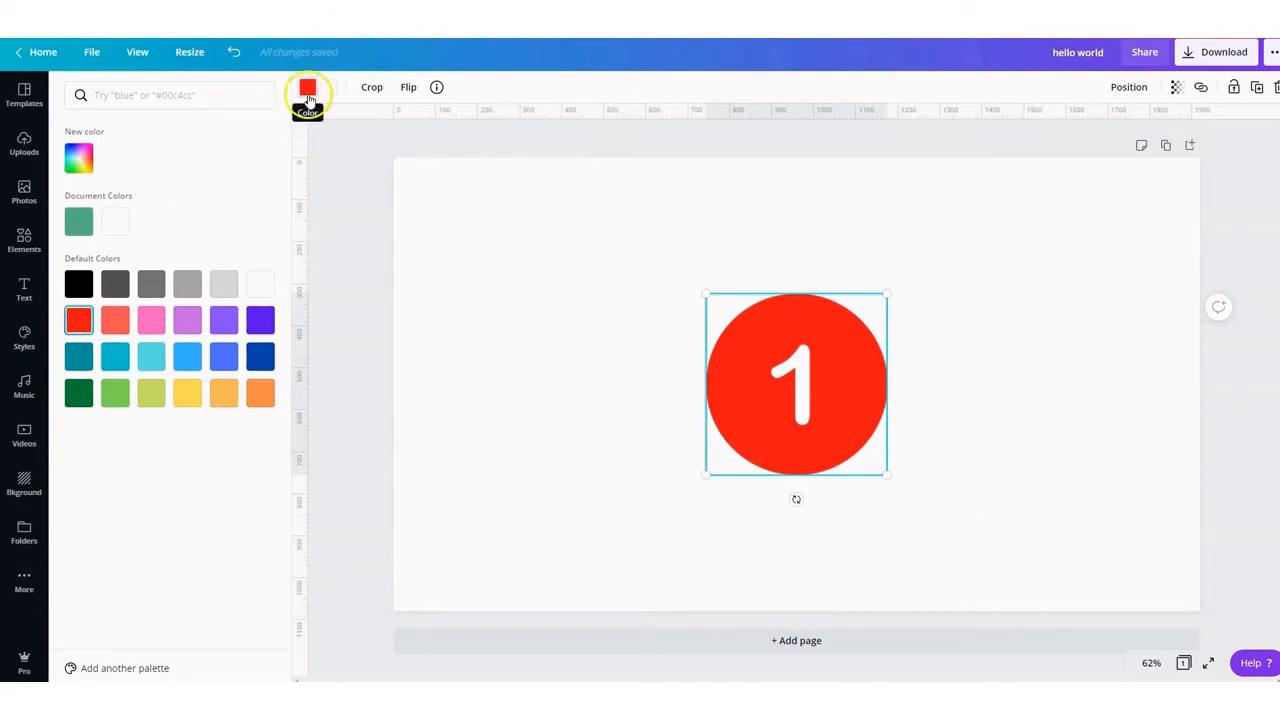
{"action": "left_click", "coordinate": [328, 87]}
{"action": "left_click", "coordinate": [89, 284]}
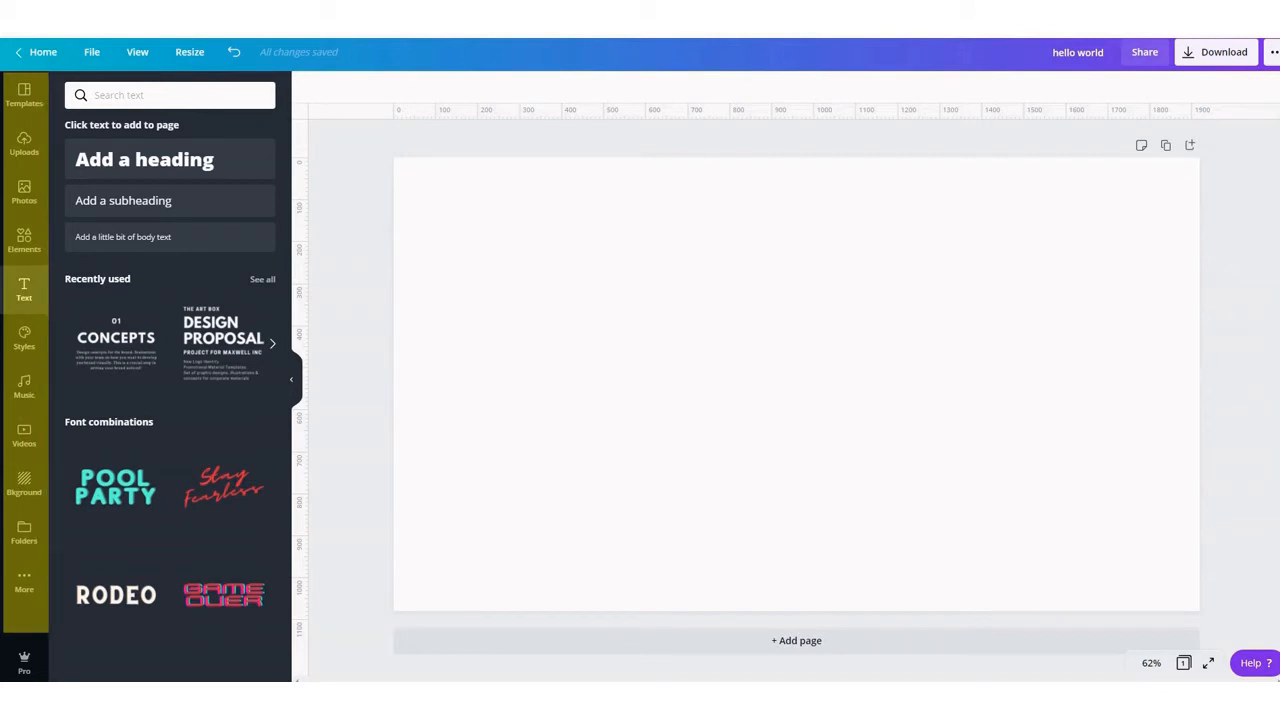
Browse the libraries of templates, photos, elements, text and styles available for the design
{"action": "left_click", "coordinate": [24, 95]}
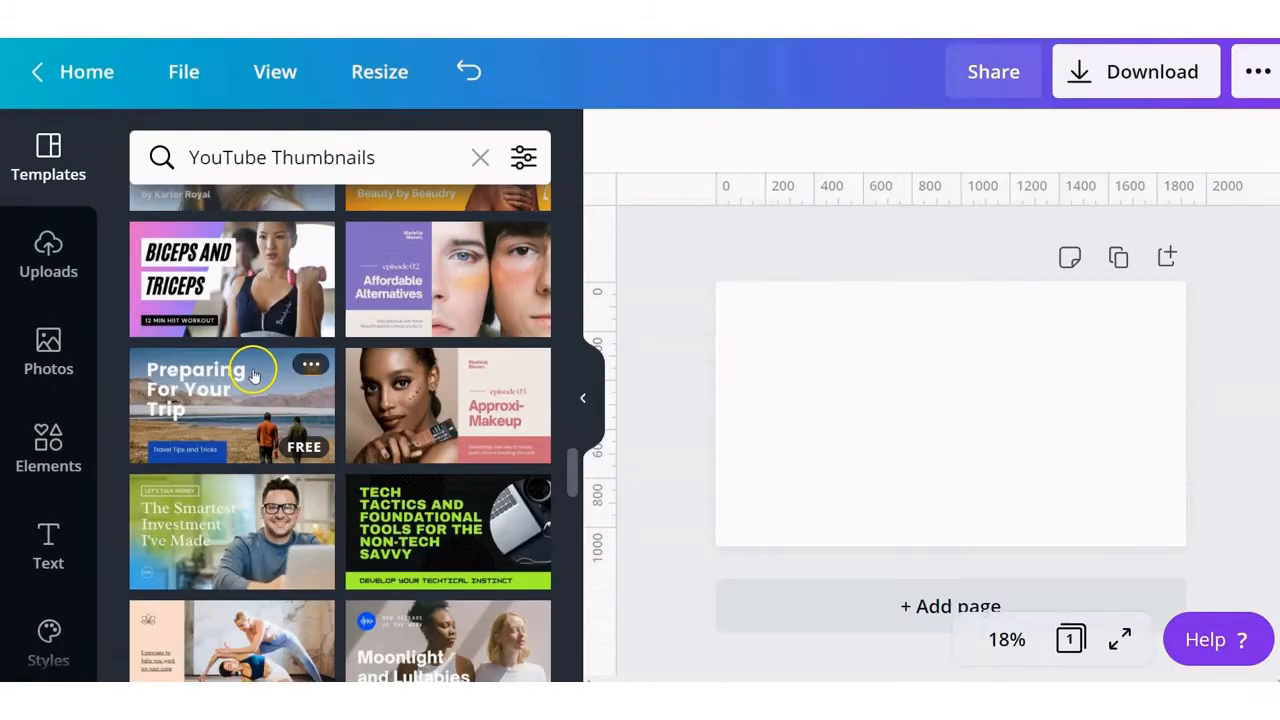
{"action": "scroll", "coordinate": [252, 372], "scroll_direction": "up", "scroll_amount": 4}
{"action": "left_click", "coordinate": [48, 348]}
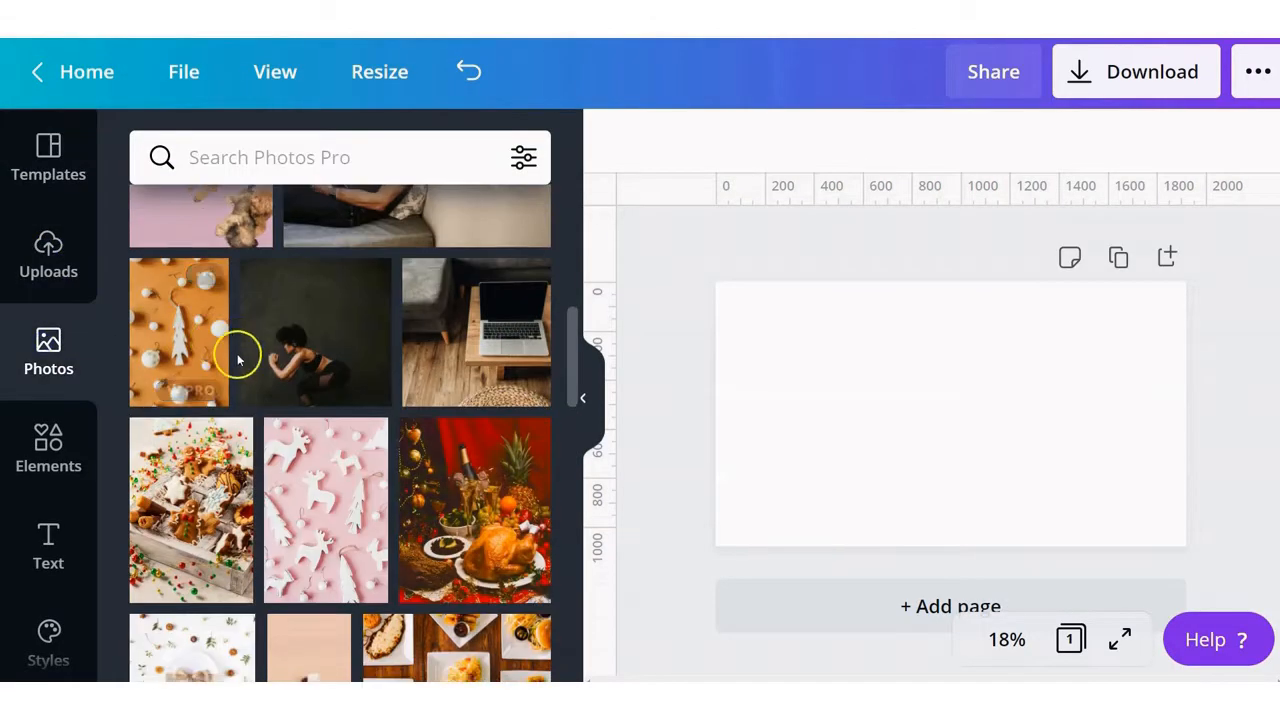
{"action": "scroll", "coordinate": [238, 360], "scroll_direction": "down", "scroll_amount": 5}
{"action": "left_click", "coordinate": [48, 450]}
{"action": "scroll", "coordinate": [257, 423], "scroll_direction": "down", "scroll_amount": 10}
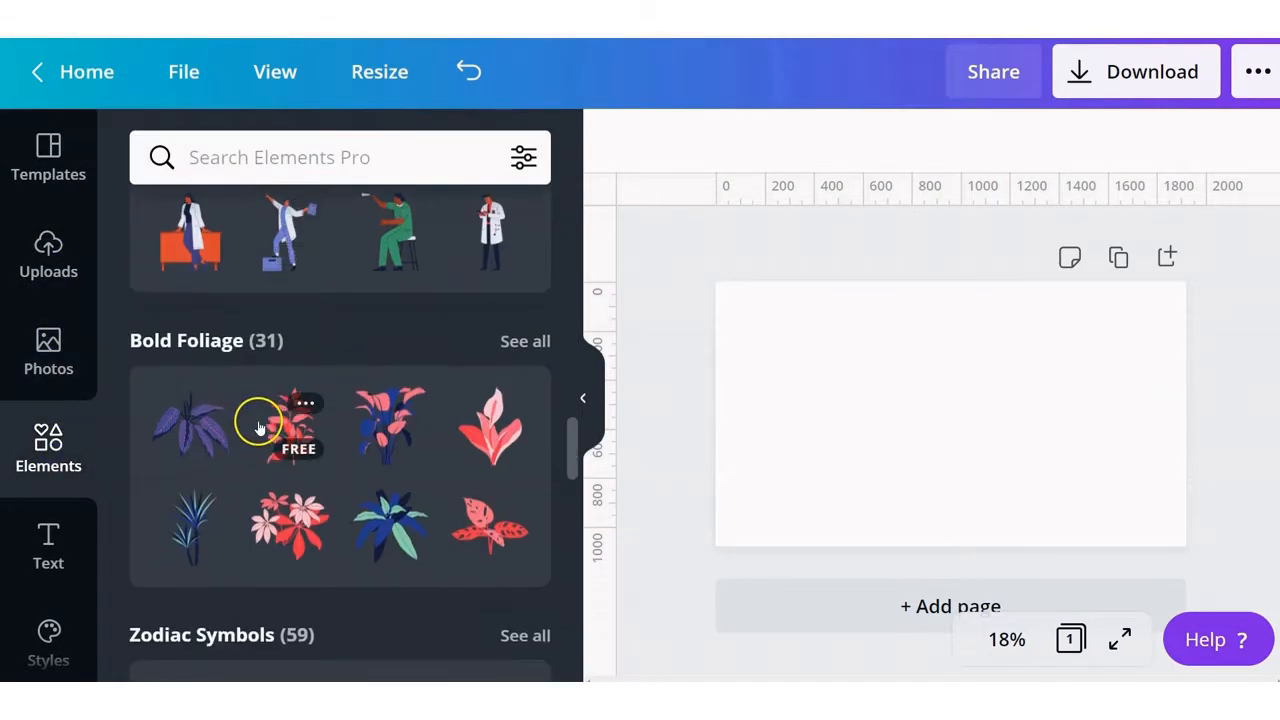
{"action": "scroll", "coordinate": [257, 425], "scroll_direction": "down", "scroll_amount": 5}
{"action": "left_click", "coordinate": [47, 545]}
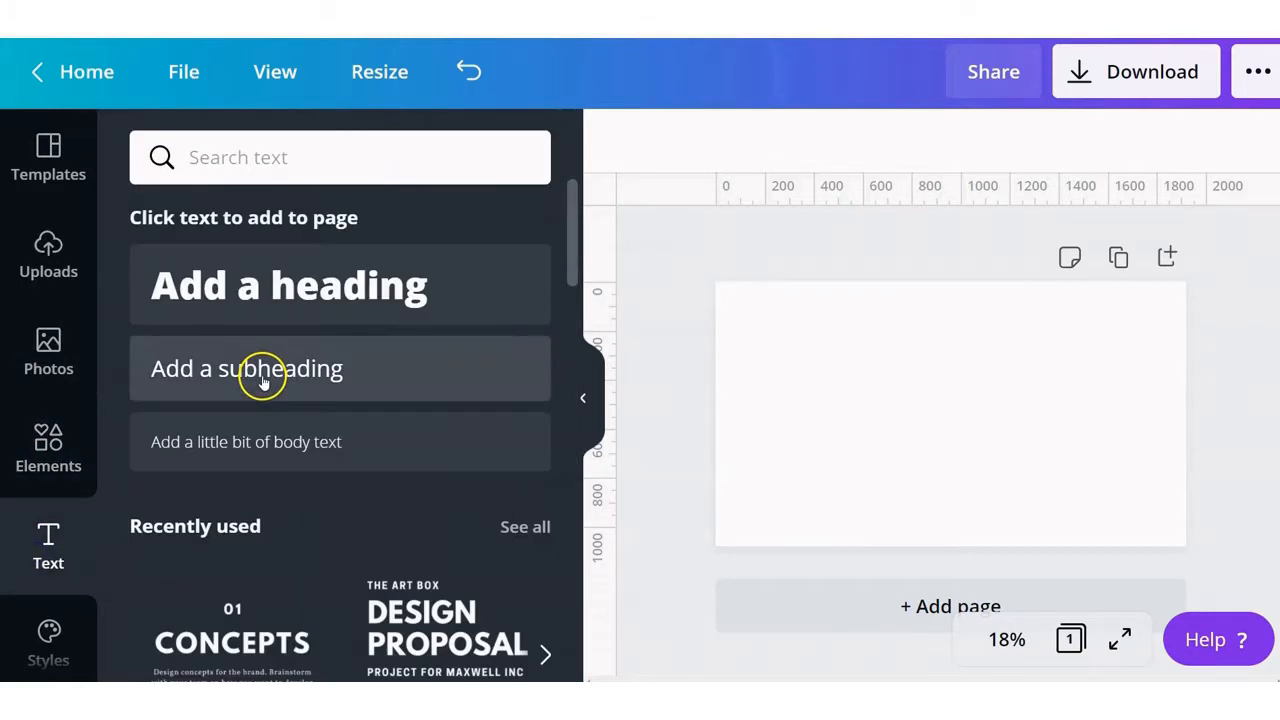
{"action": "left_click", "coordinate": [47, 628]}
Apply the free "The Ultimate HTML Crash Course" template from the YouTube Thumbnails results to the blank page
{"action": "left_click", "coordinate": [48, 155]}
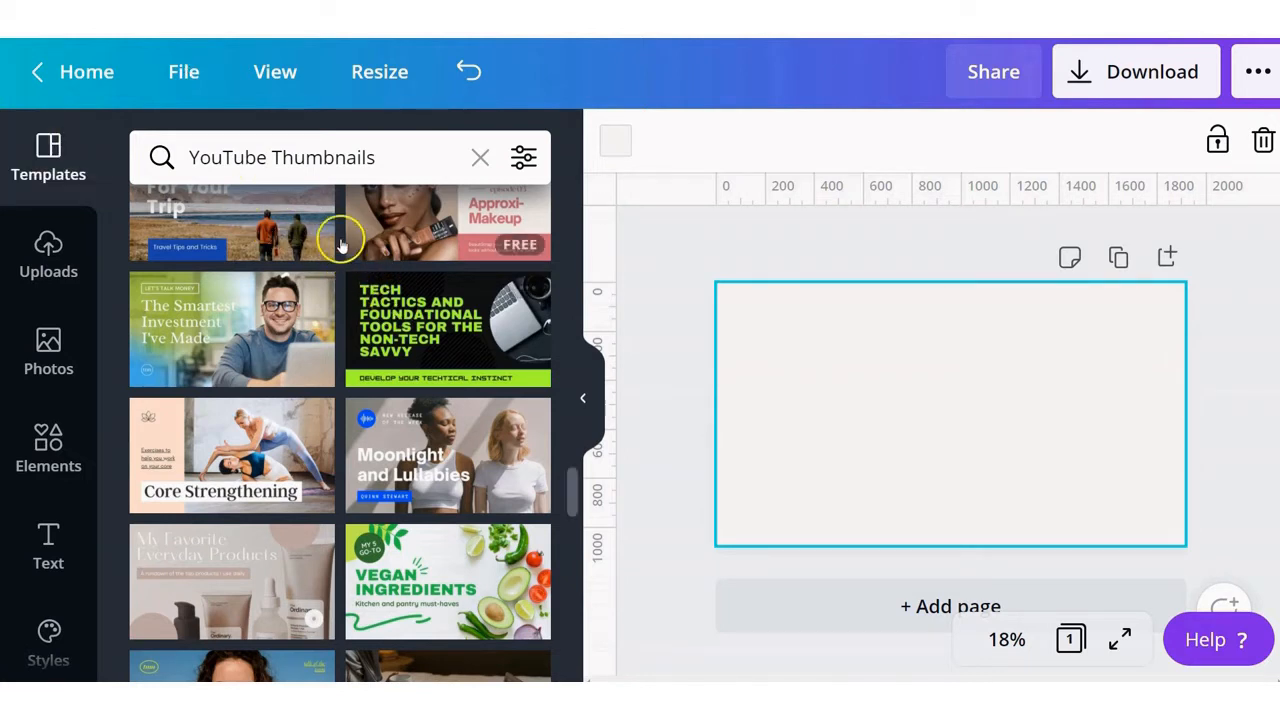
{"action": "left_click", "coordinate": [391, 162]}
{"action": "left_click", "coordinate": [393, 163]}
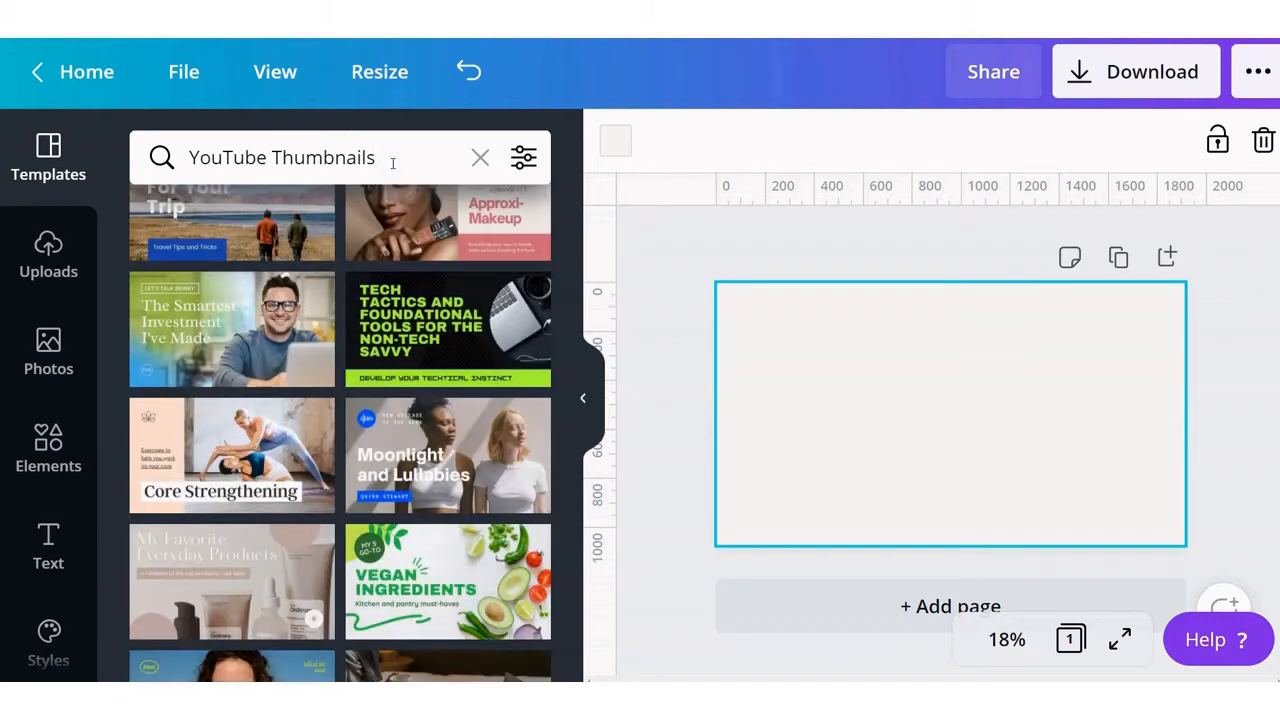
{"action": "scroll", "coordinate": [420, 492], "scroll_direction": "down", "scroll_amount": 5}
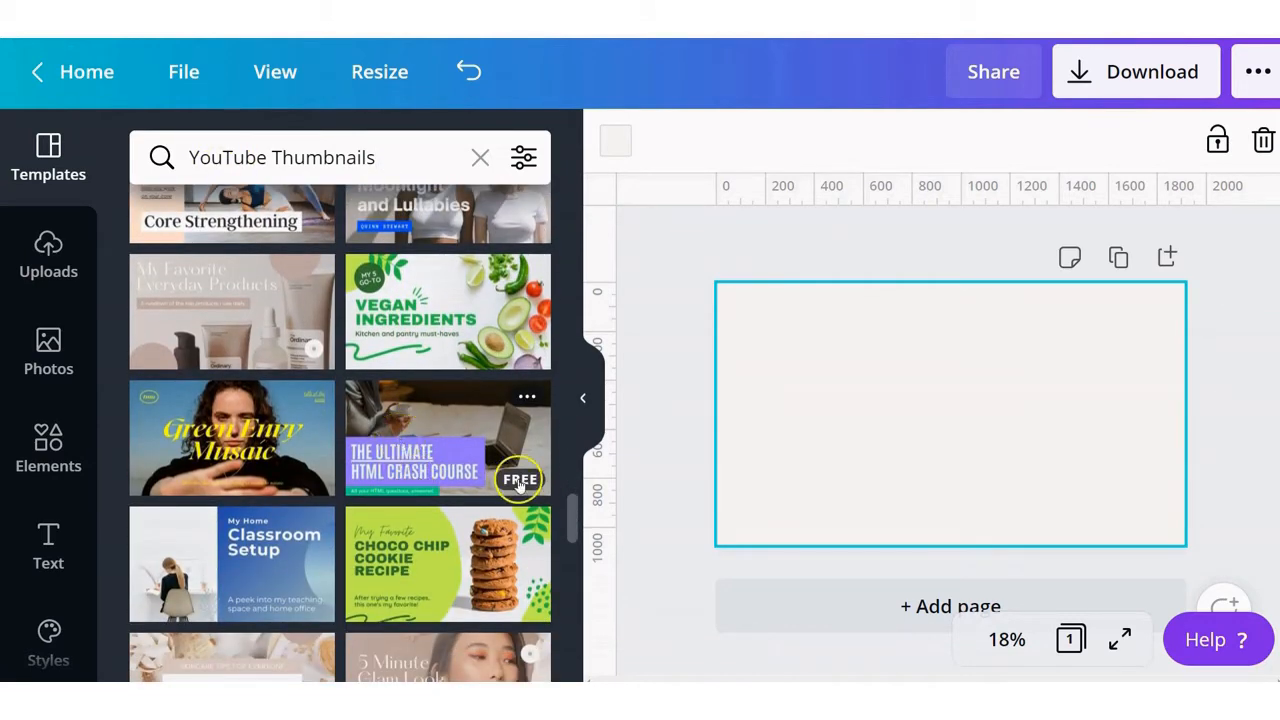
{"action": "left_click", "coordinate": [519, 484]}
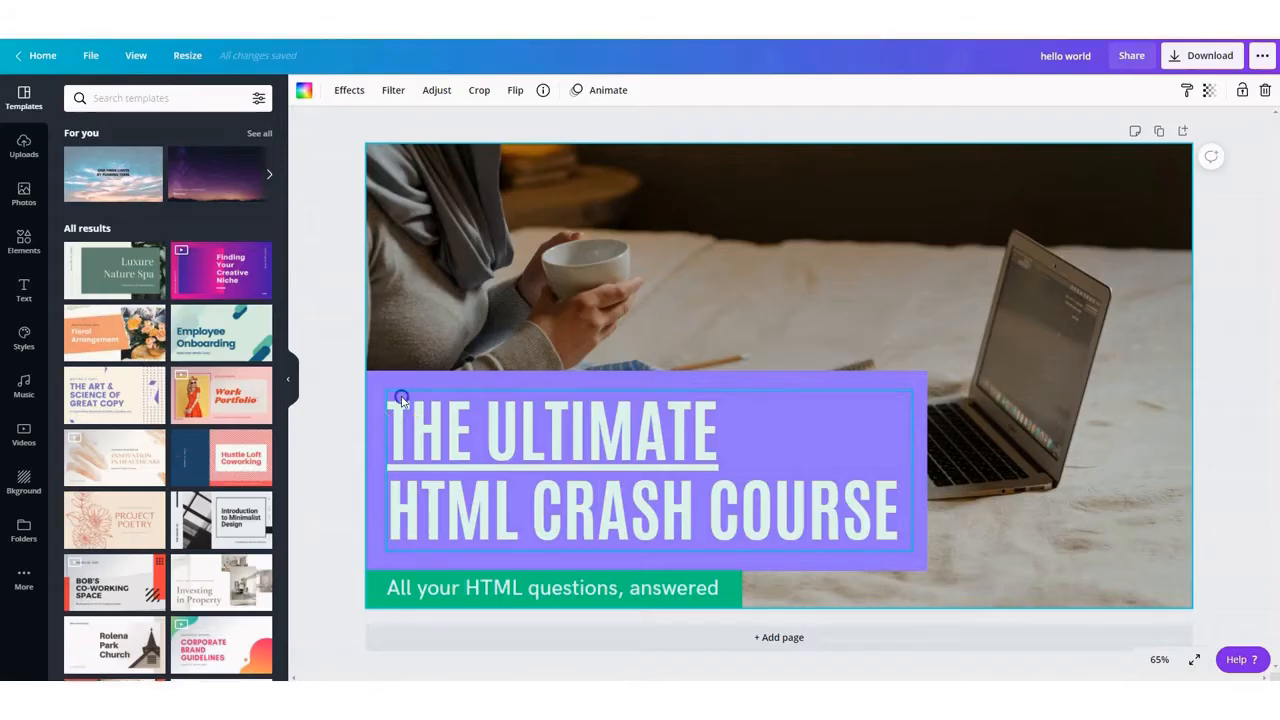
Recolor the heading "THE ULTIMATE HTML CRASH COURSE" to light turquoise from the default colors
{"action": "left_click", "coordinate": [402, 401]}
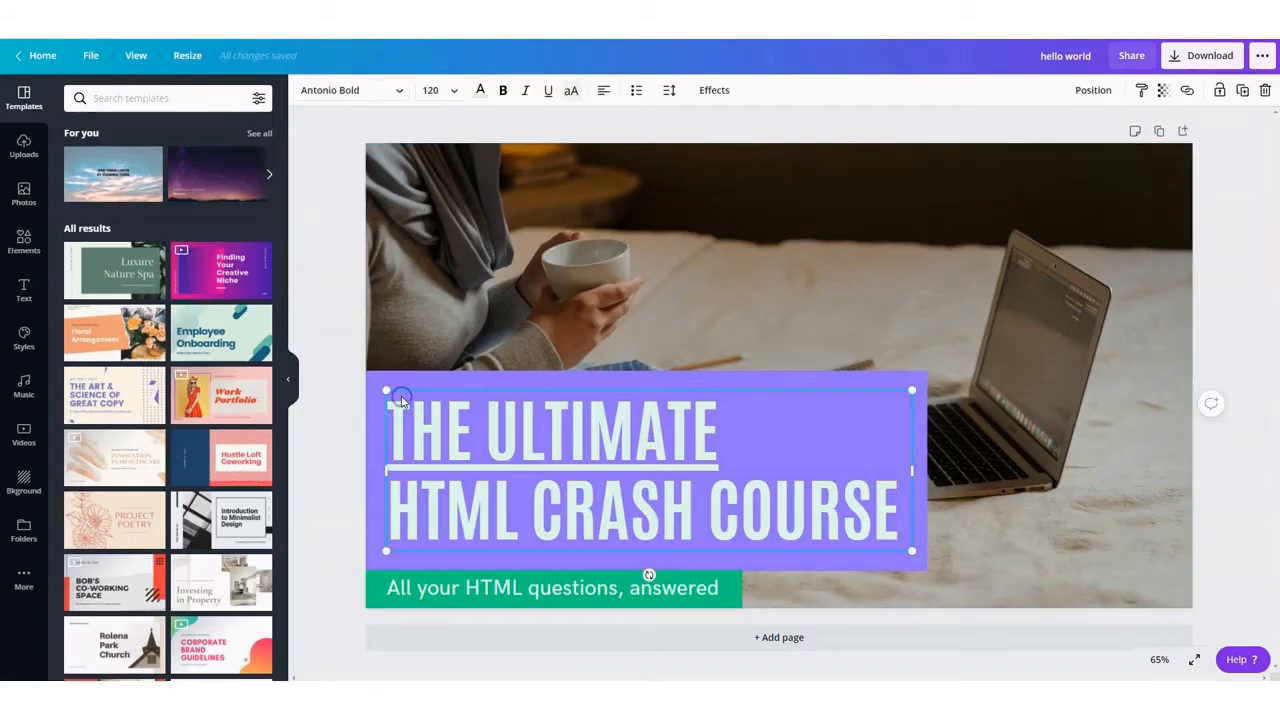
{"action": "left_click", "coordinate": [621, 310]}
{"action": "left_click", "coordinate": [524, 596]}
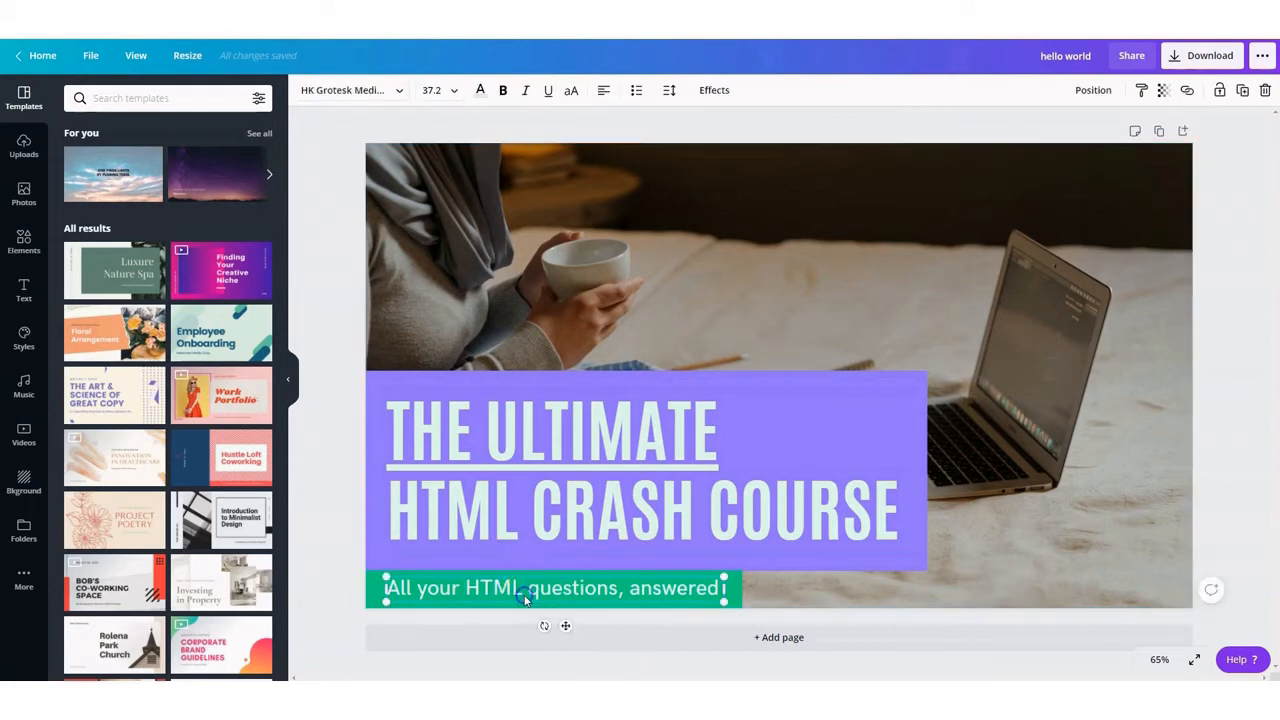
{"action": "left_click", "coordinate": [800, 434]}
{"action": "left_click", "coordinate": [480, 90]}
{"action": "left_click", "coordinate": [78, 347]}
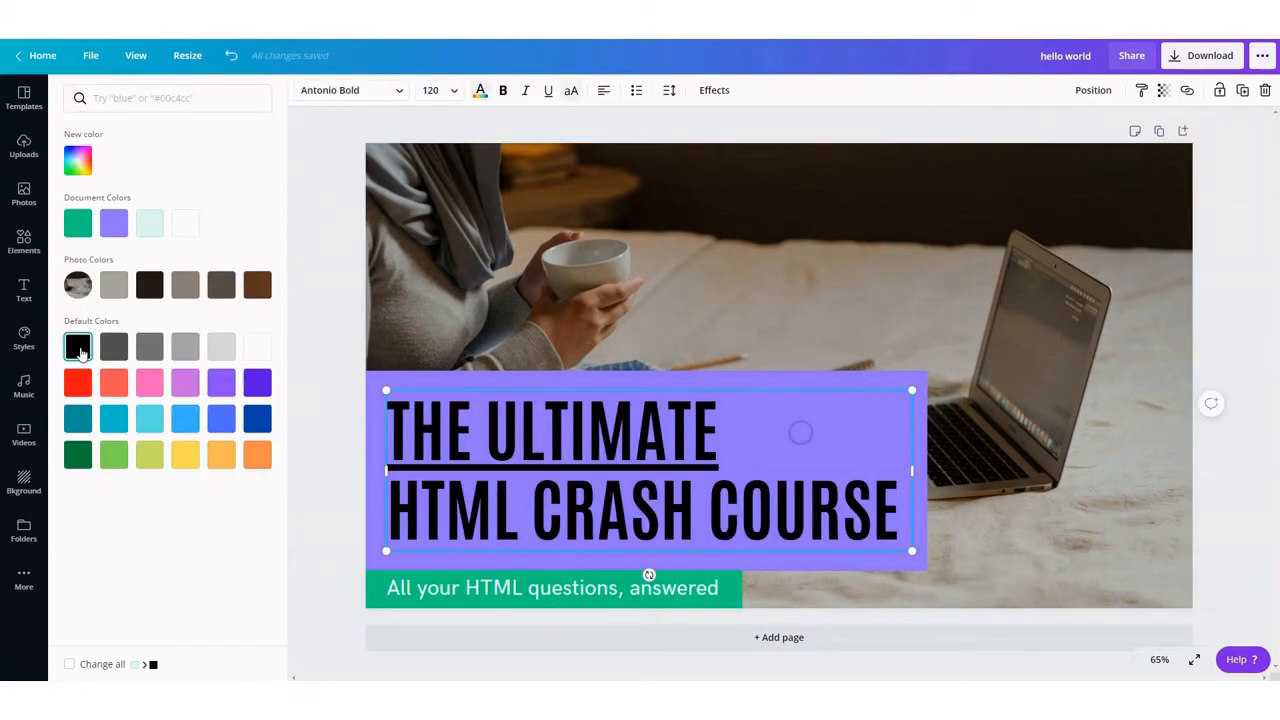
{"action": "left_click", "coordinate": [138, 424]}
Move the purple box with its heading to the page's right side over the laptop, and the HTML questions tagline above it
{"action": "left_click_drag", "start_coordinate": [751, 443], "coordinate": [1011, 209]}
{"action": "left_click_drag", "start_coordinate": [613, 493], "coordinate": [871, 443]}
{"action": "left_click_drag", "start_coordinate": [786, 257], "coordinate": [812, 406]}
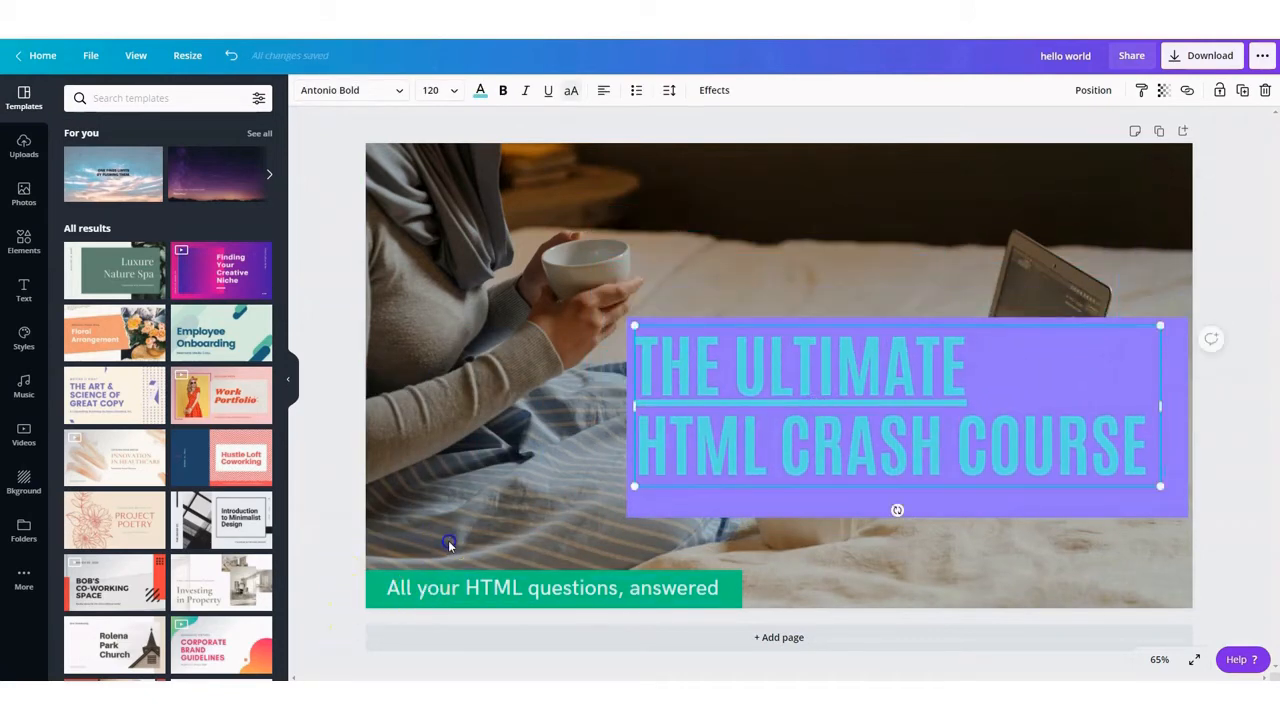
{"action": "left_click_drag", "start_coordinate": [425, 588], "coordinate": [762, 286]}
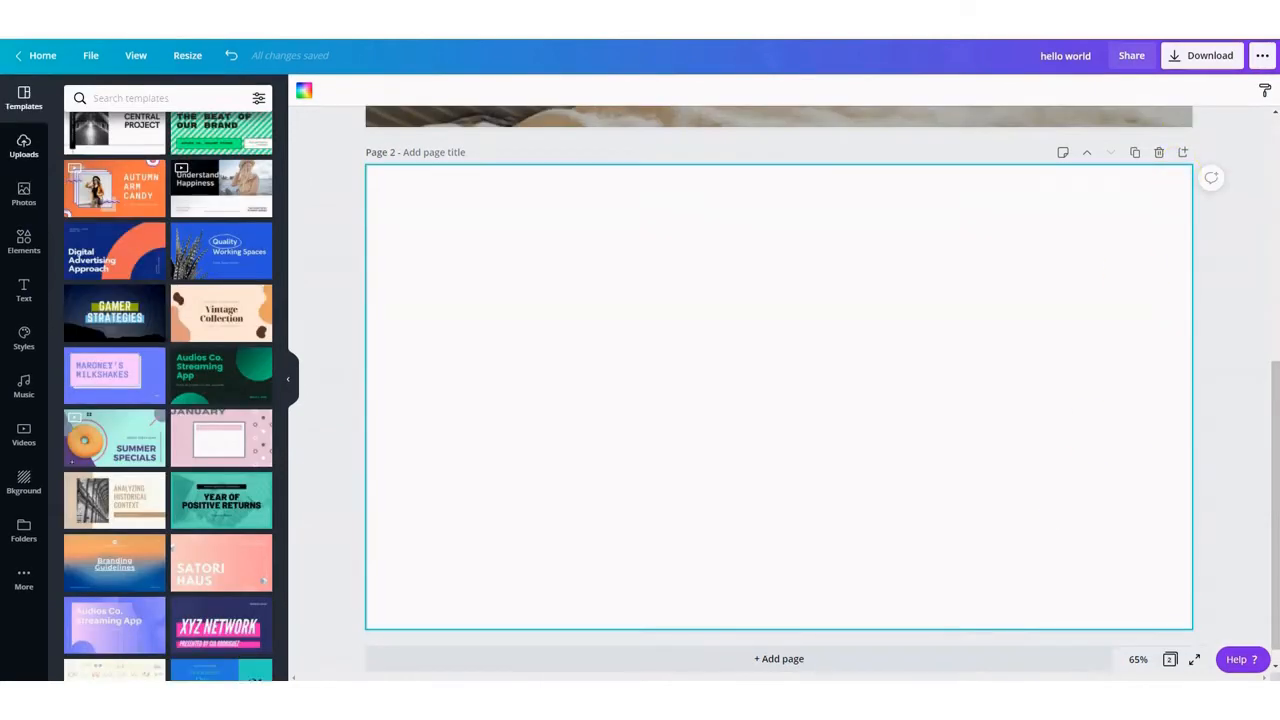
Find a photo for "design" and add the word-cloud image with the red word DESIGN to blank page 2
{"action": "left_click", "coordinate": [132, 99]}
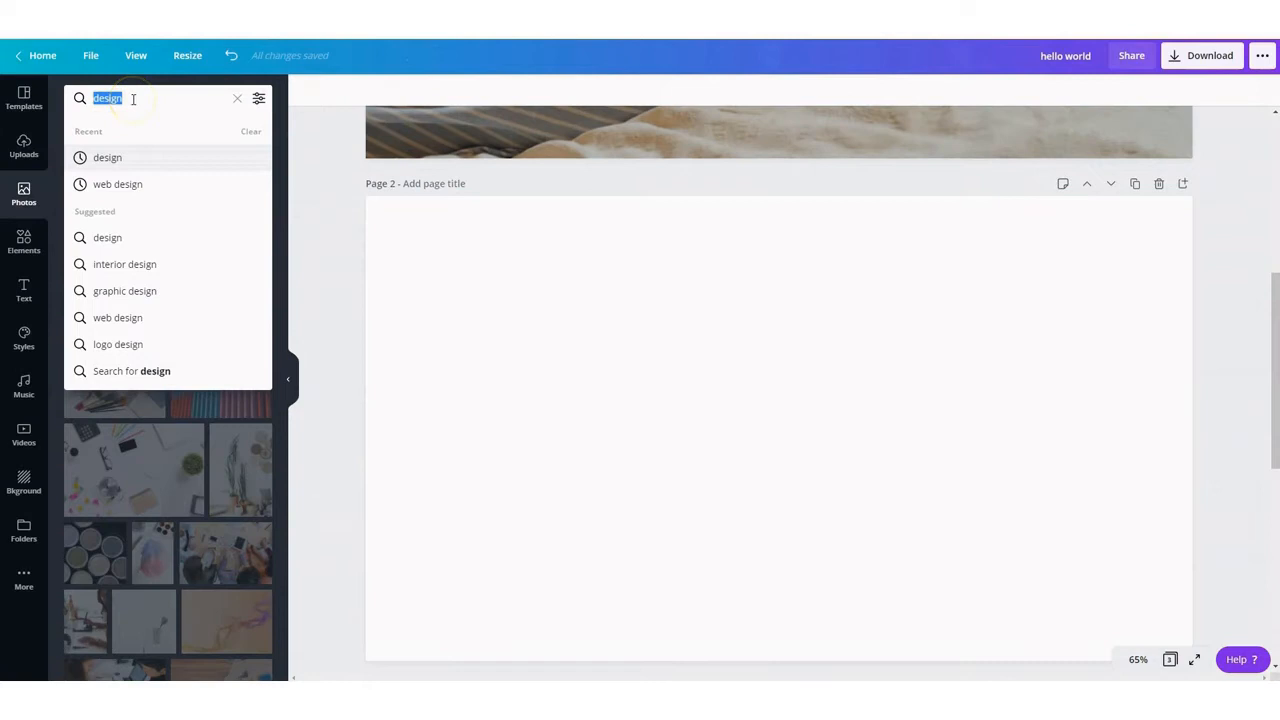
{"action": "scroll", "coordinate": [222, 388], "scroll_direction": "down", "scroll_amount": 15}
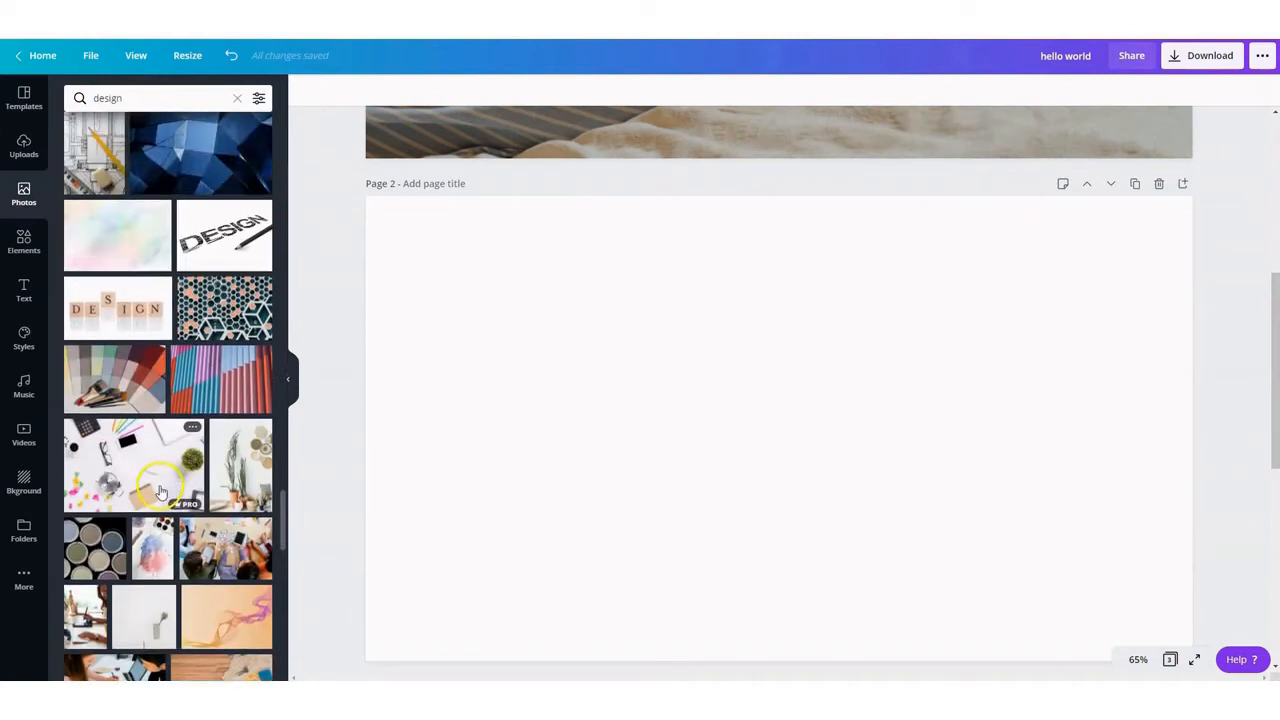
{"action": "left_click", "coordinate": [222, 385]}
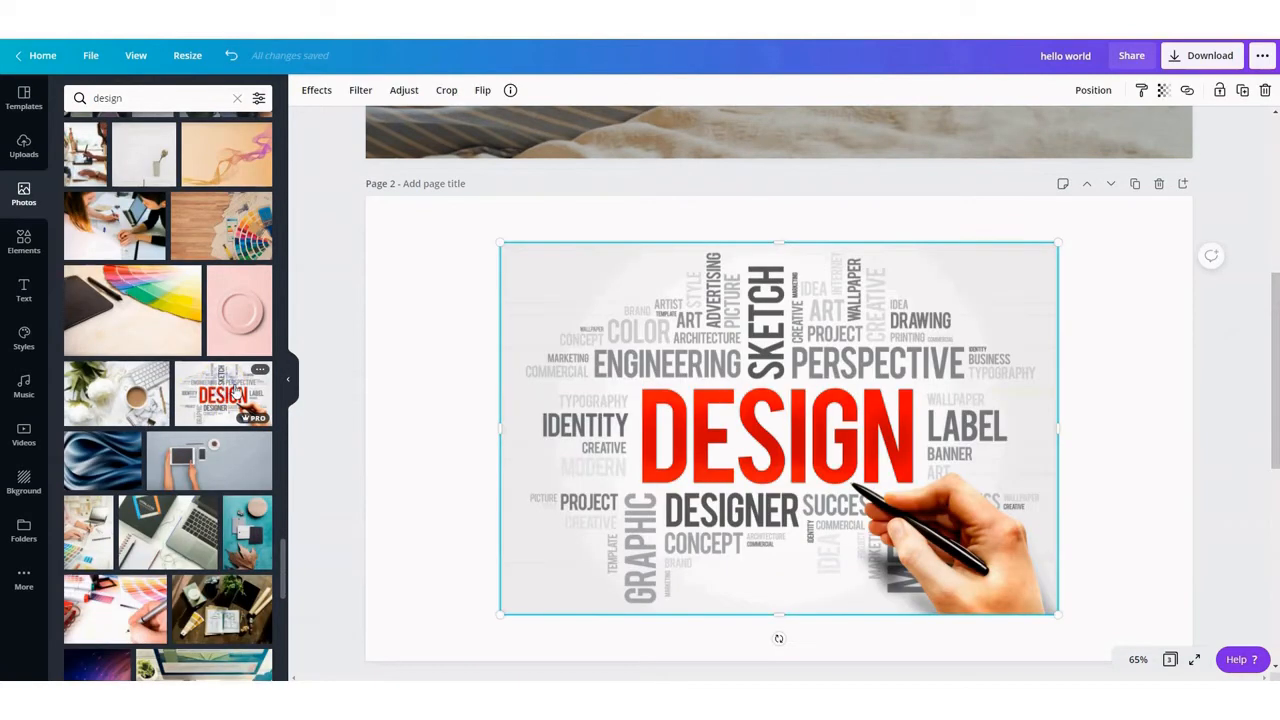
Move the DESIGN photo to page 2's upper-right corner and enlarge it to fill the page height and most of its width
{"action": "left_click_drag", "start_coordinate": [752, 390], "coordinate": [883, 338]}
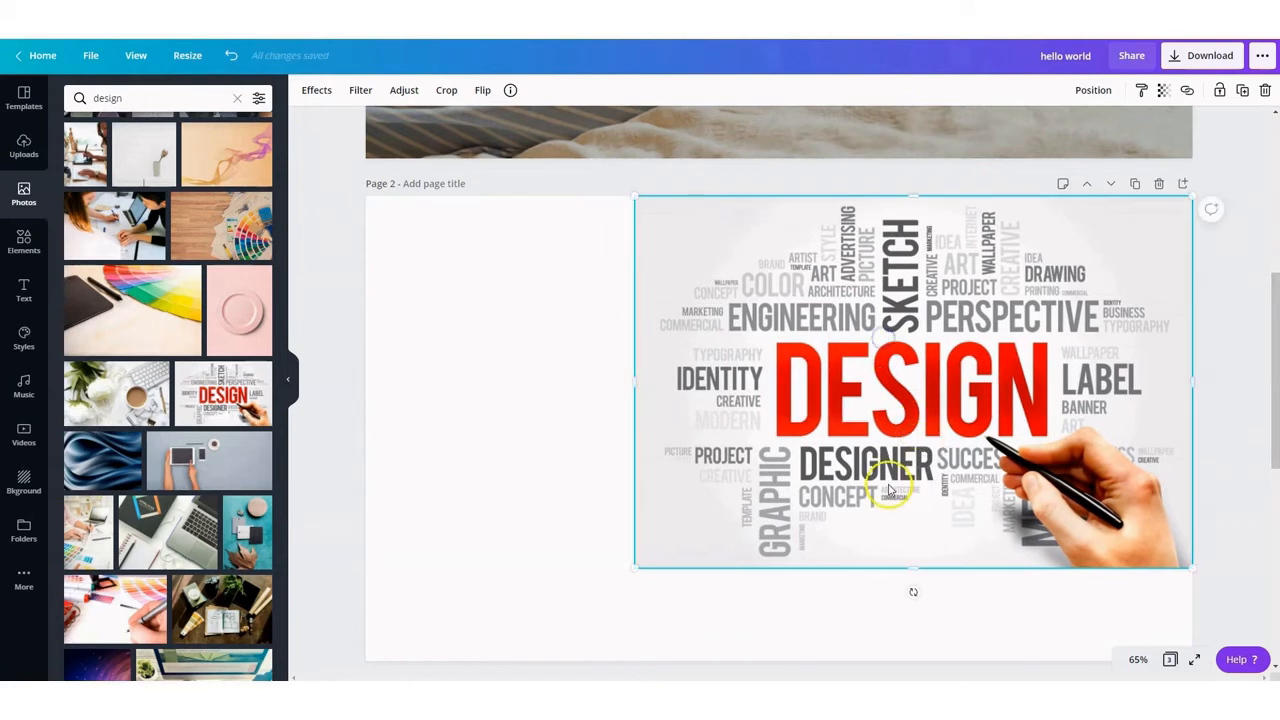
{"action": "left_click_drag", "start_coordinate": [905, 570], "coordinate": [913, 656]}
{"action": "mouse_move", "coordinate": [866, 451]}
{"action": "left_mouse_down"}
{"action": "mouse_move", "coordinate": [836, 455]}
{"action": "mouse_move", "coordinate": [866, 457]}
{"action": "left_mouse_up"}
{"action": "left_click_drag", "start_coordinate": [633, 430], "coordinate": [543, 432]}
Examine the DESIGN photo's object options and the image effects available for it
{"action": "right_click", "coordinate": [830, 398]}
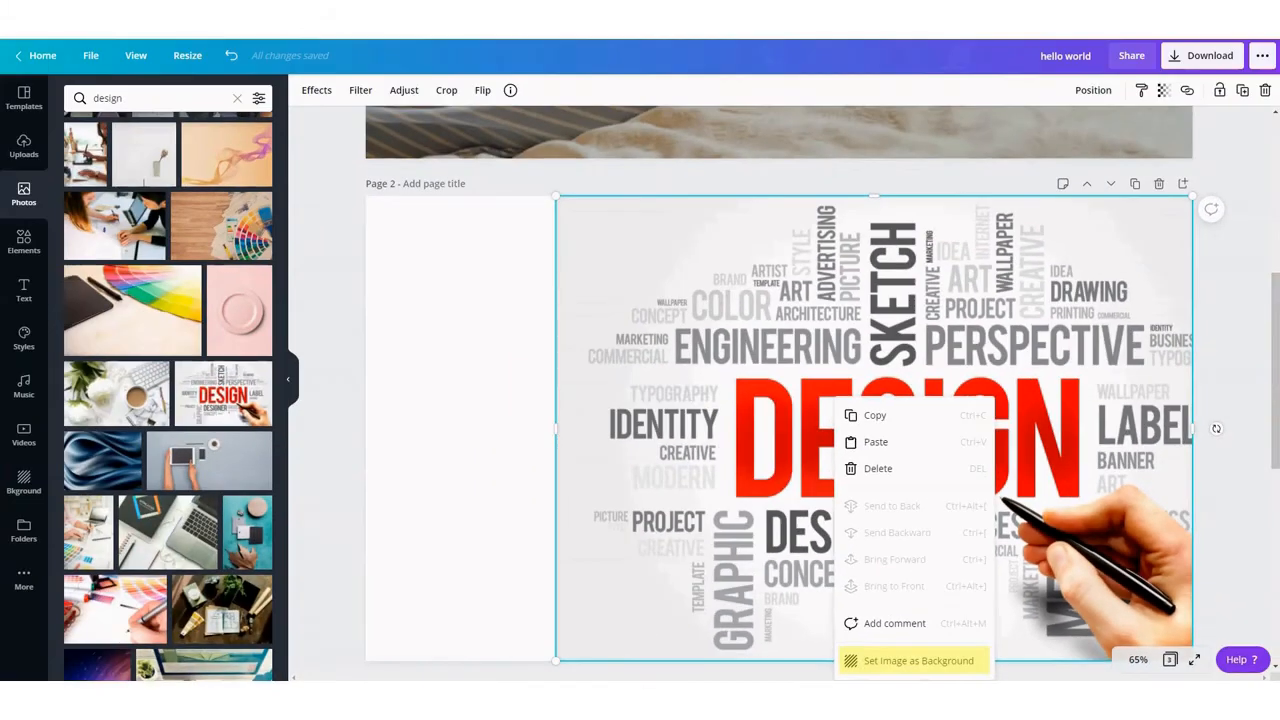
{"action": "left_click", "coordinate": [267, 58]}
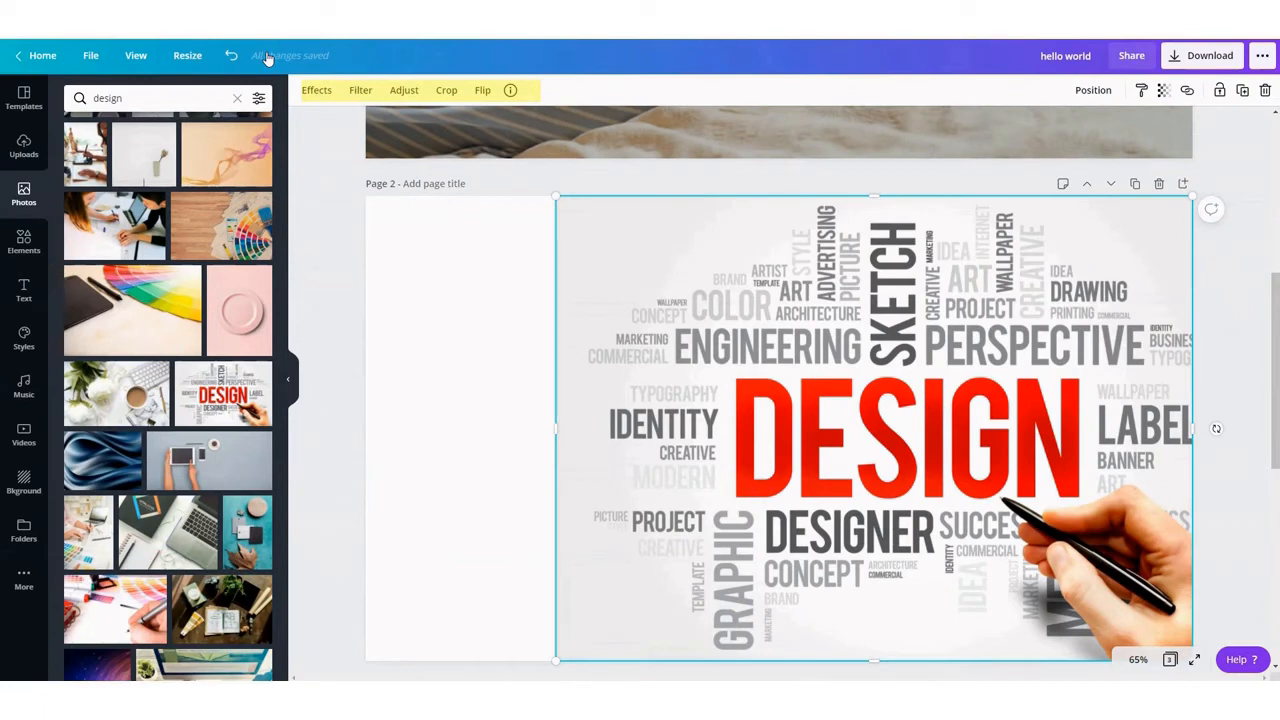
{"action": "left_click", "coordinate": [316, 90]}
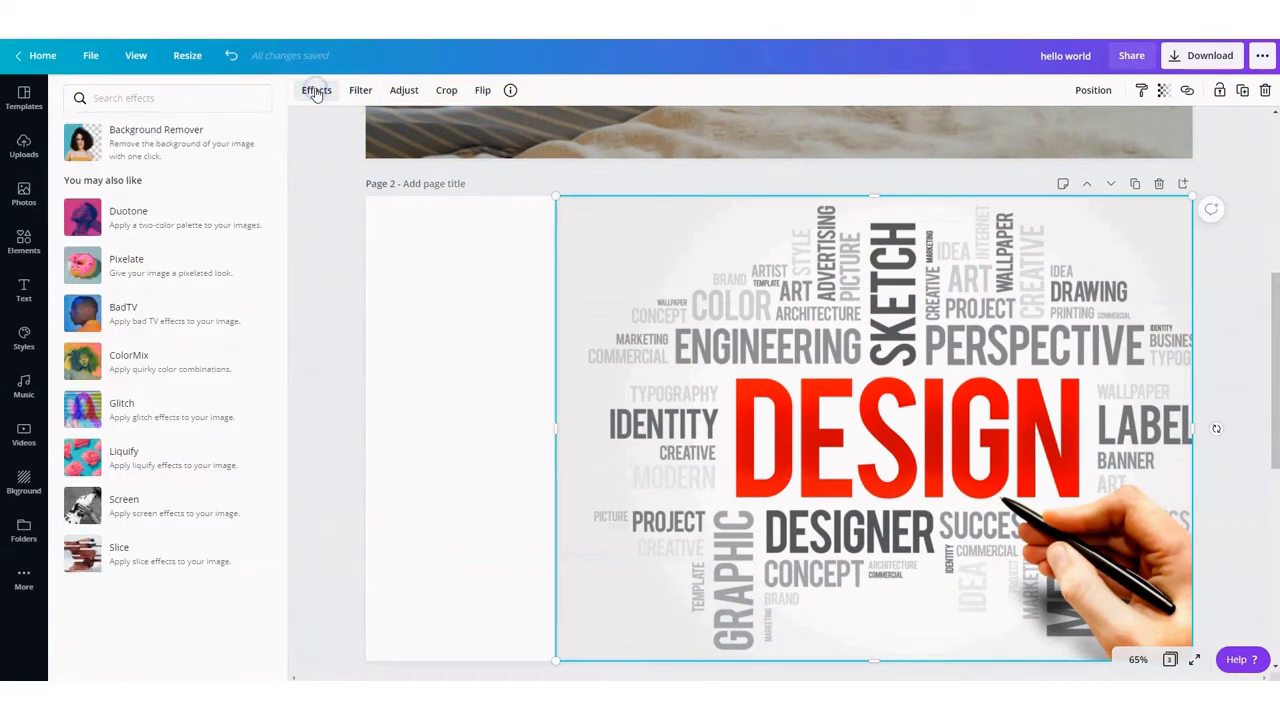
Try the Epic, Whimsical and Dalliance filters on the DESIGN photo and return its filter to None
{"action": "left_click", "coordinate": [361, 92]}
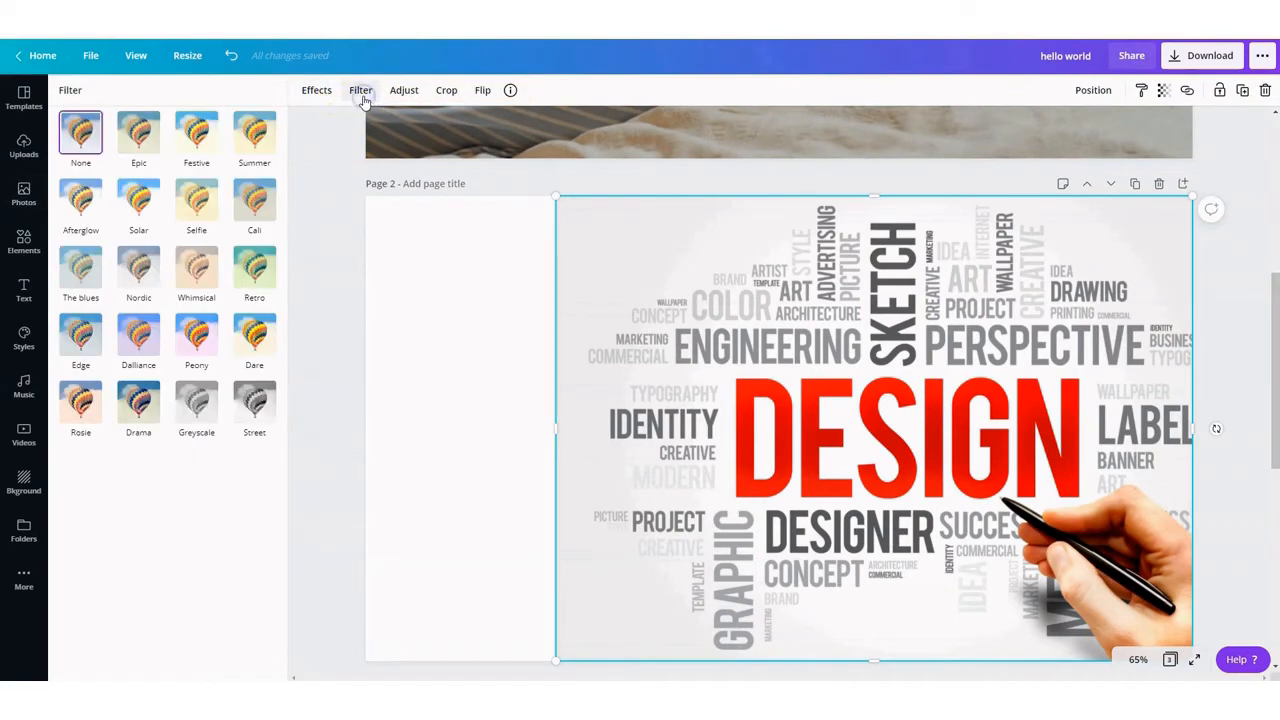
{"action": "left_click", "coordinate": [138, 135]}
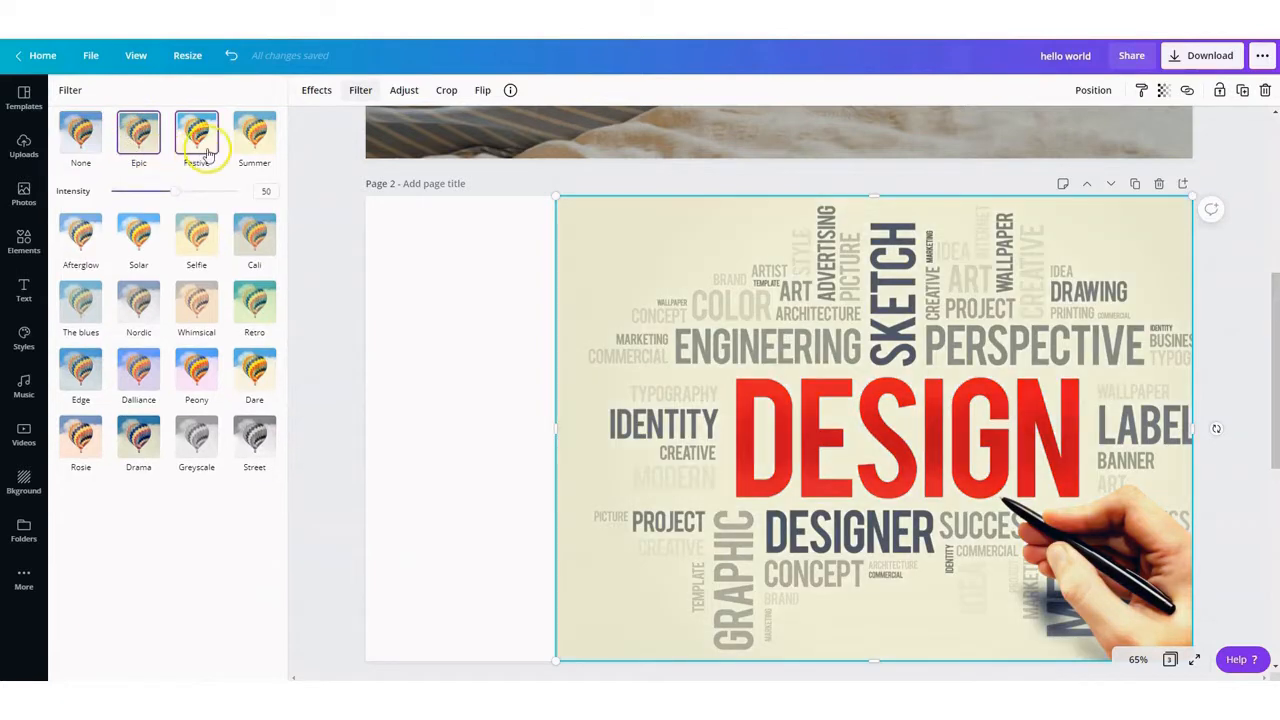
{"action": "left_click", "coordinate": [197, 312]}
{"action": "left_click", "coordinate": [140, 374]}
{"action": "left_click", "coordinate": [81, 133]}
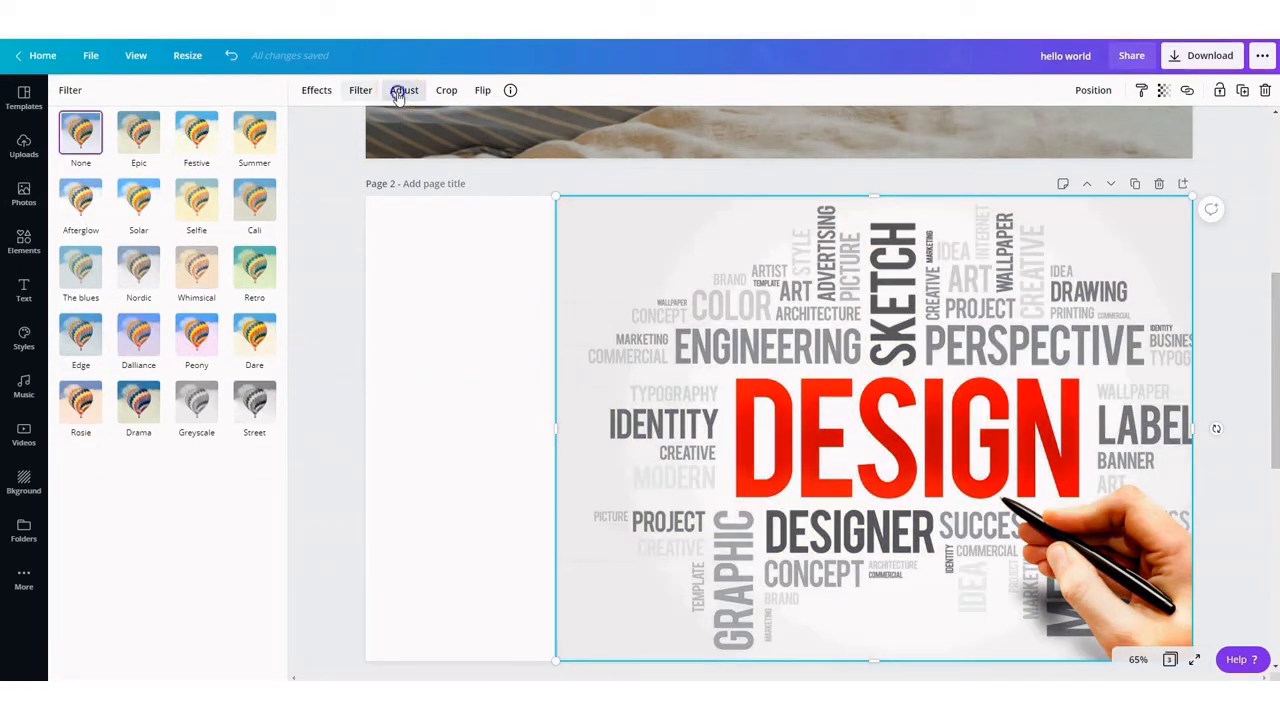
Try the image adjustments on the DESIGN photo, lowering Blur to -27
{"action": "left_click", "coordinate": [403, 91]}
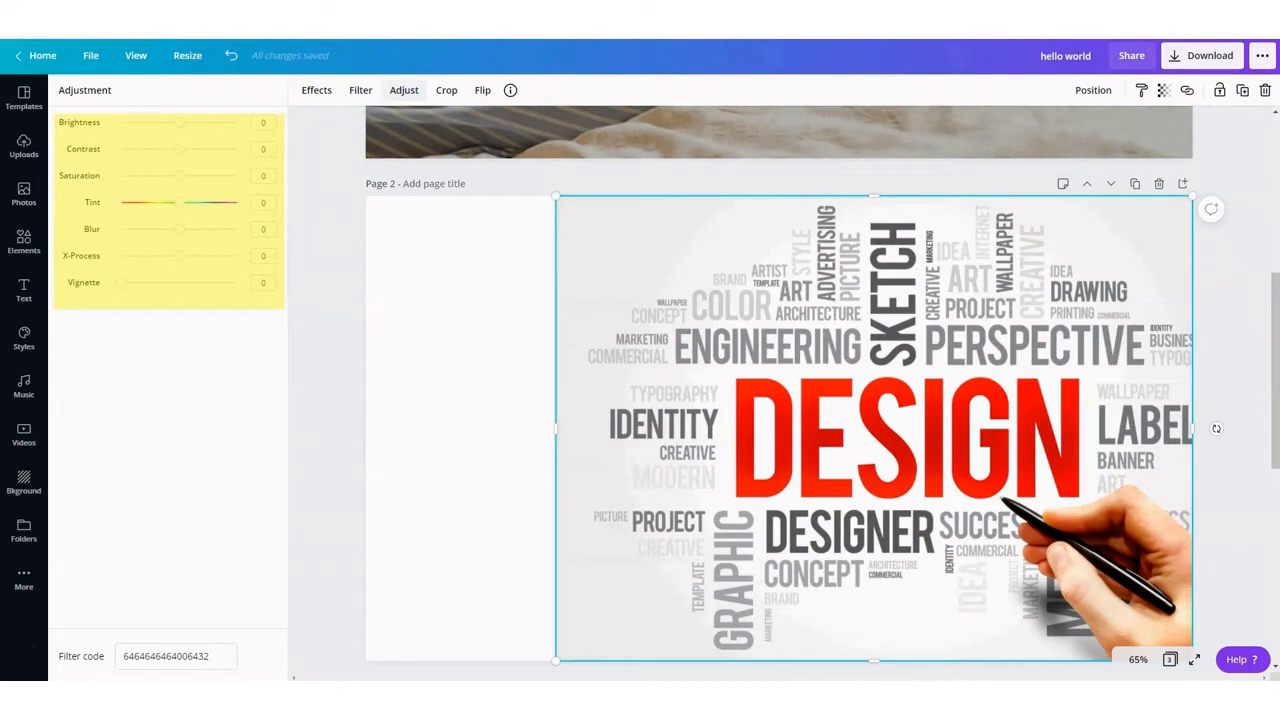
{"action": "mouse_move", "coordinate": [180, 122]}
{"action": "left_mouse_down"}
{"action": "mouse_move", "coordinate": [157, 123]}
{"action": "mouse_move", "coordinate": [194, 123]}
{"action": "mouse_move", "coordinate": [181, 122]}
{"action": "left_mouse_up"}
{"action": "left_click_drag", "start_coordinate": [175, 237], "coordinate": [165, 270]}
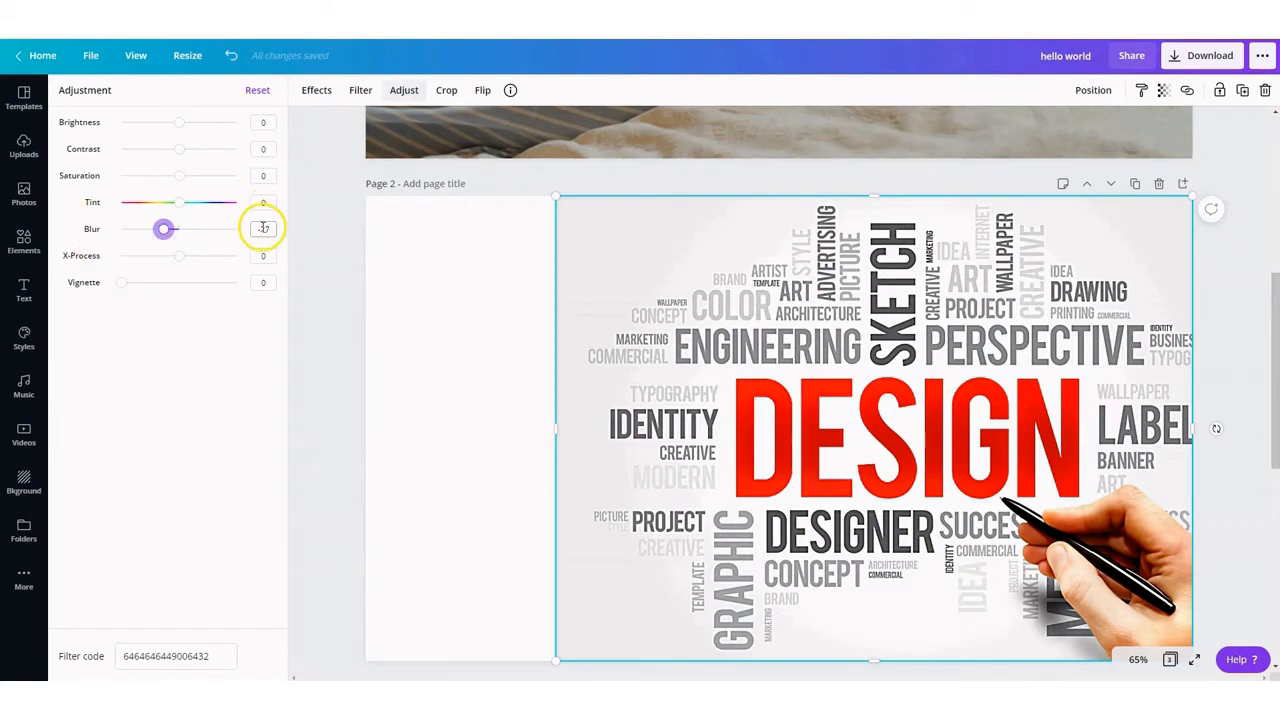
Try cropping the DESIGN photo from its upper-right corner to its lower-left part and cancel the crop
{"action": "left_click", "coordinate": [446, 90]}
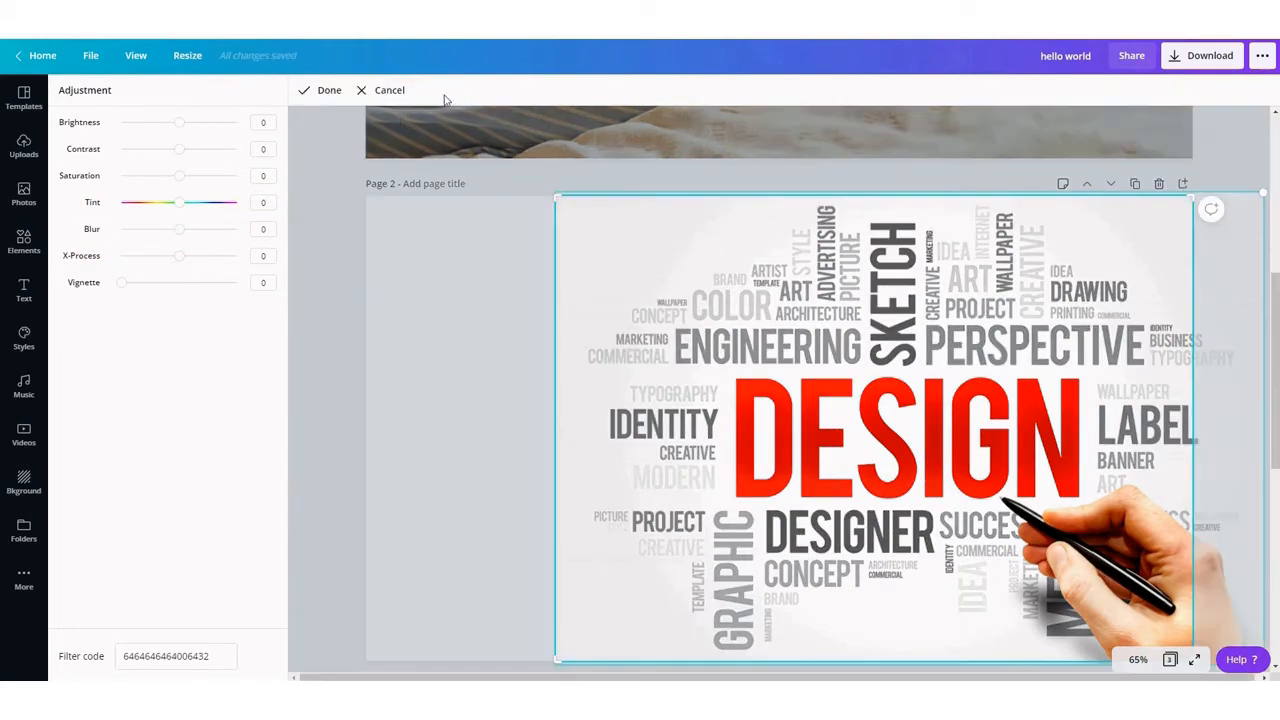
{"action": "left_click_drag", "start_coordinate": [1192, 196], "coordinate": [938, 279]}
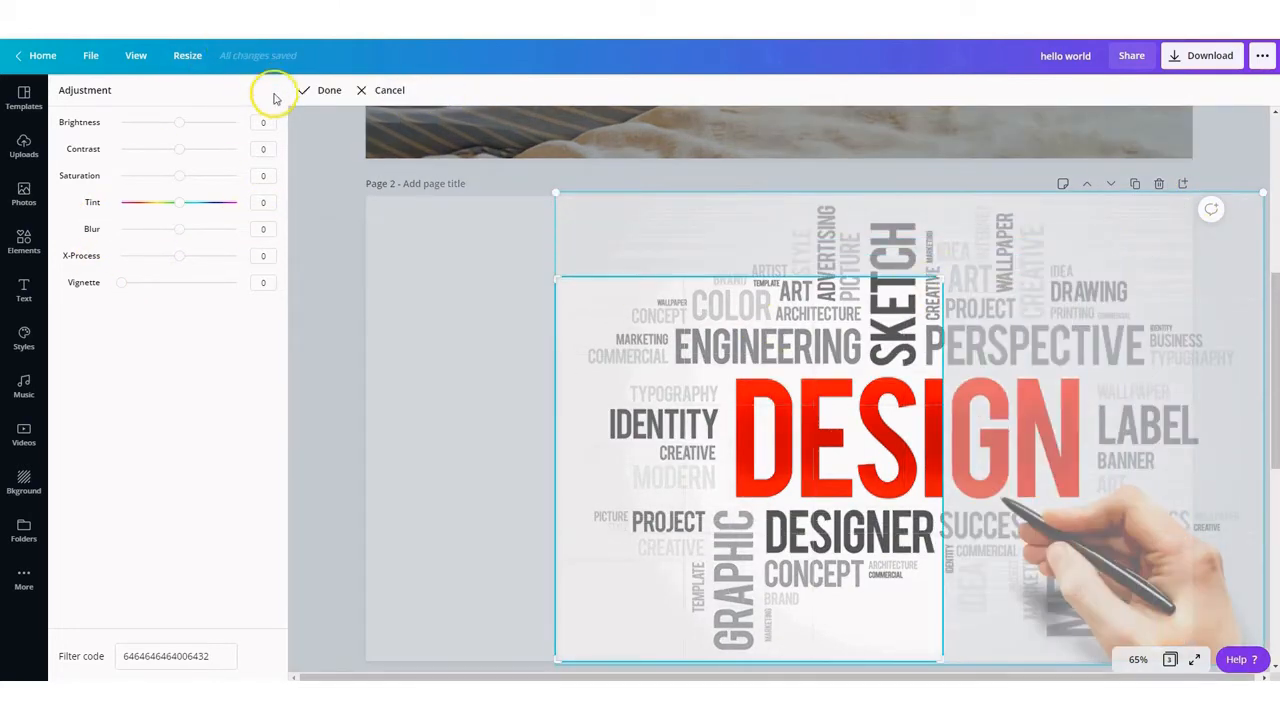
{"action": "left_click", "coordinate": [389, 90]}
Try flipping the DESIGN photo horizontally and vertically, reversing each flip
{"action": "left_click", "coordinate": [479, 89]}
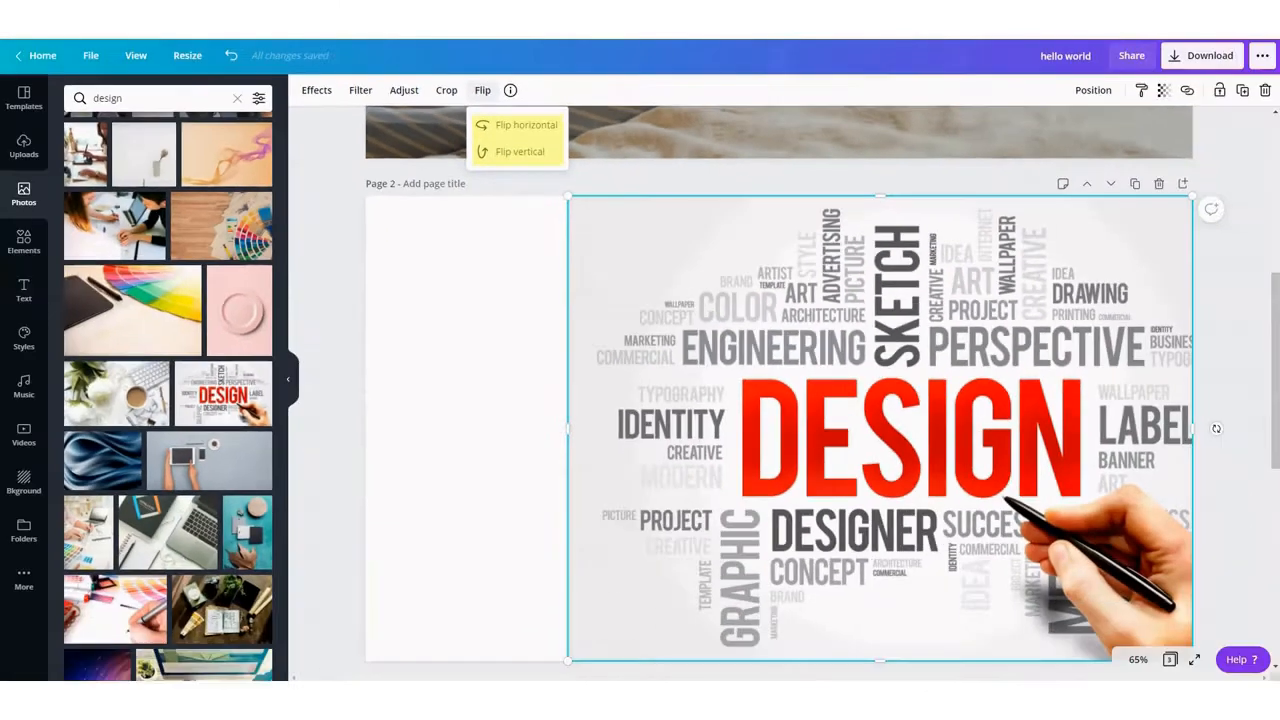
{"action": "left_click", "coordinate": [485, 127]}
{"action": "left_click", "coordinate": [484, 127]}
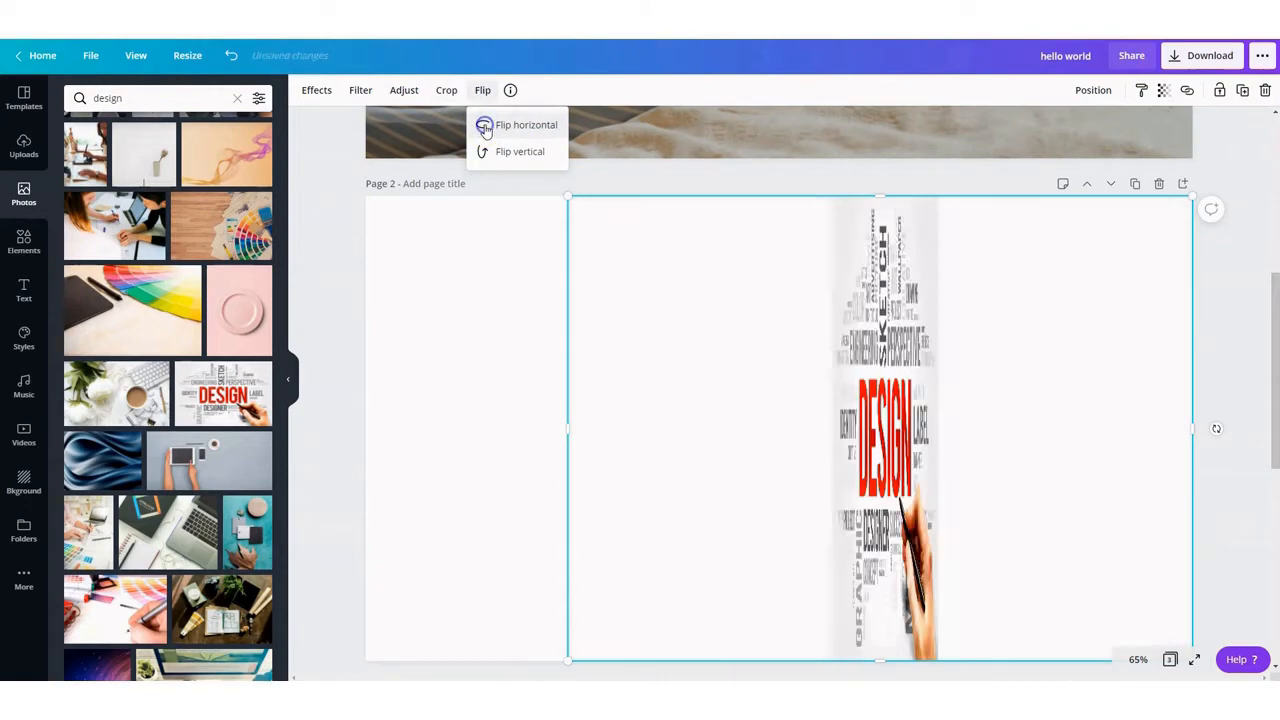
{"action": "left_click", "coordinate": [483, 153]}
{"action": "left_click", "coordinate": [483, 153]}
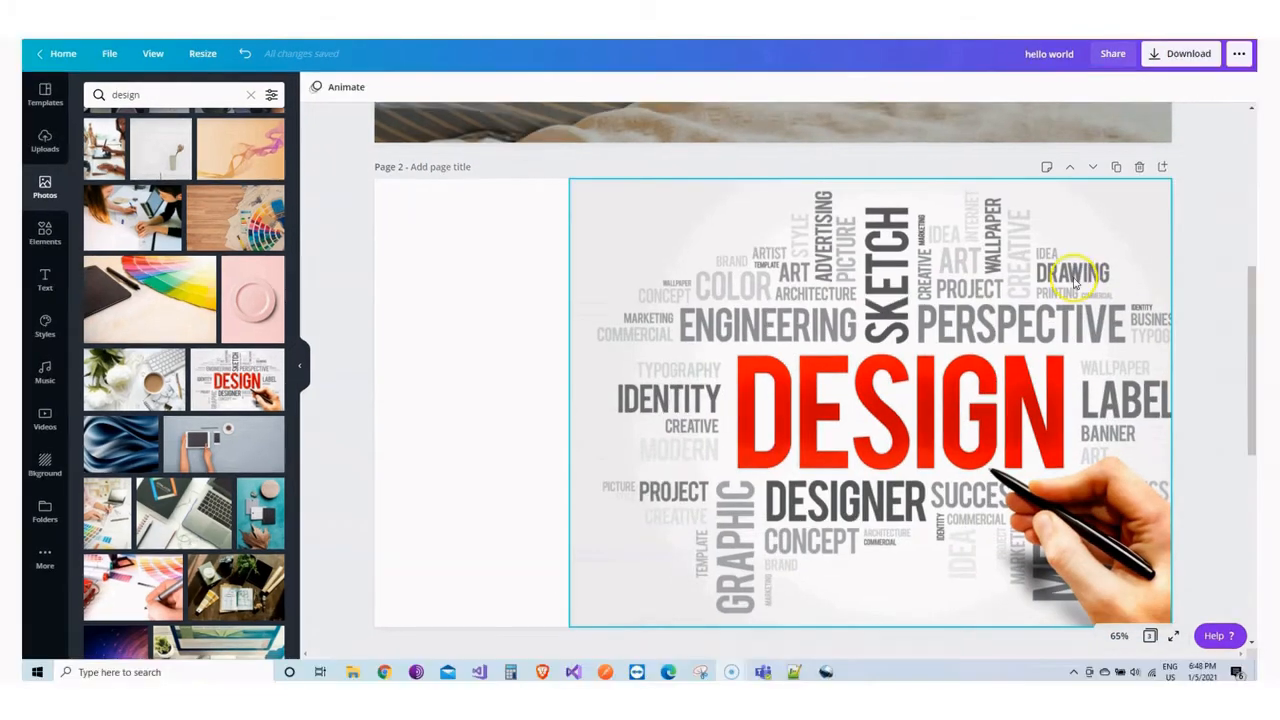
Lock the DESIGN photo on page 2 and unlock it again
{"action": "left_click", "coordinate": [1072, 278]}
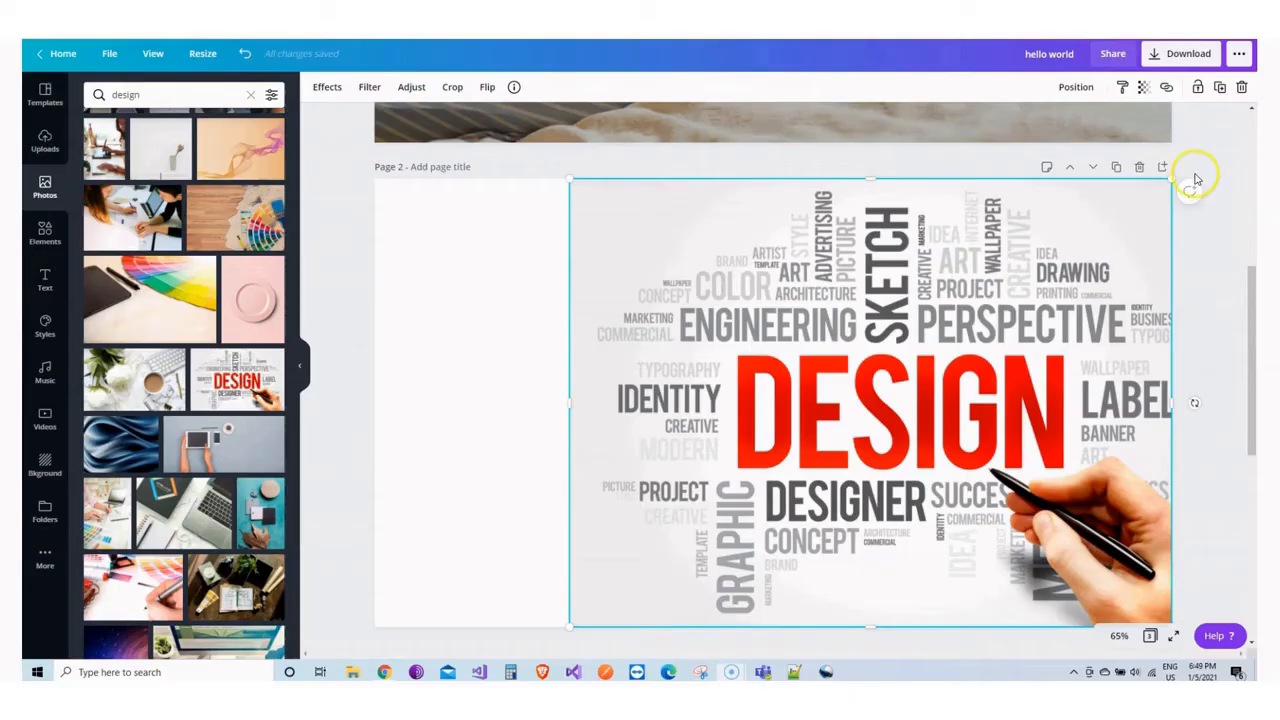
{"action": "left_click", "coordinate": [1197, 87]}
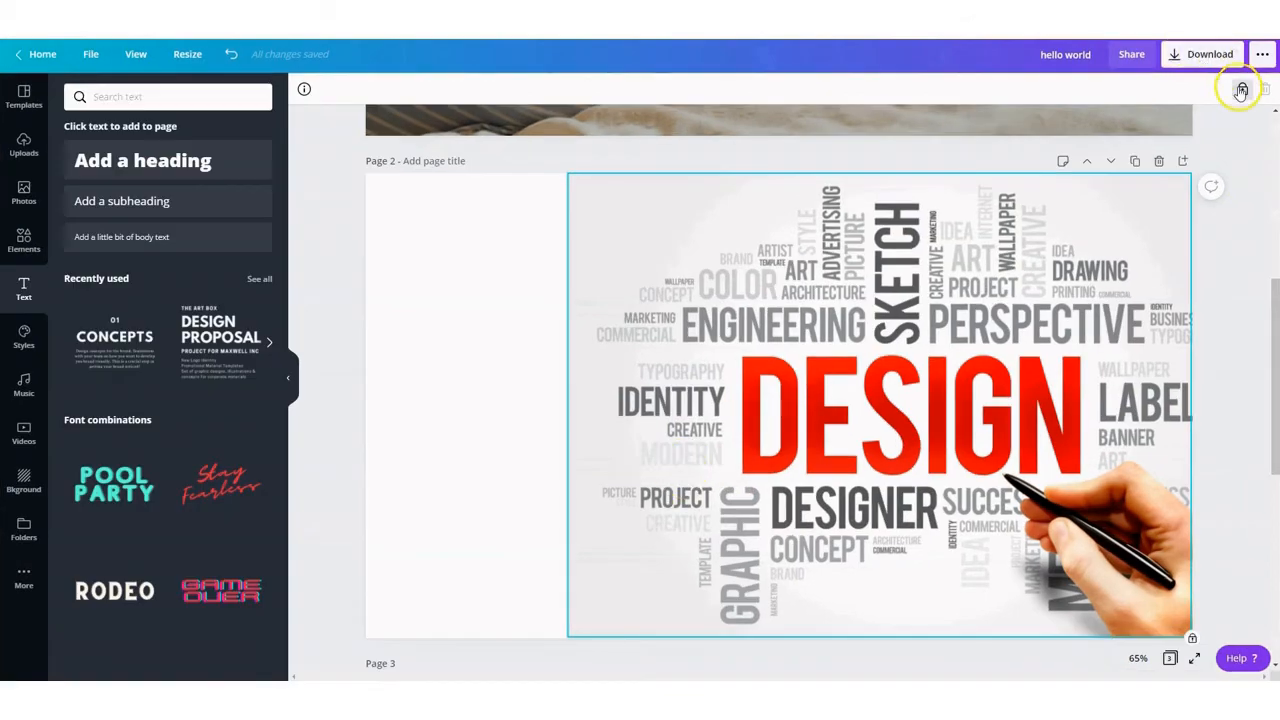
{"action": "left_click", "coordinate": [1241, 90]}
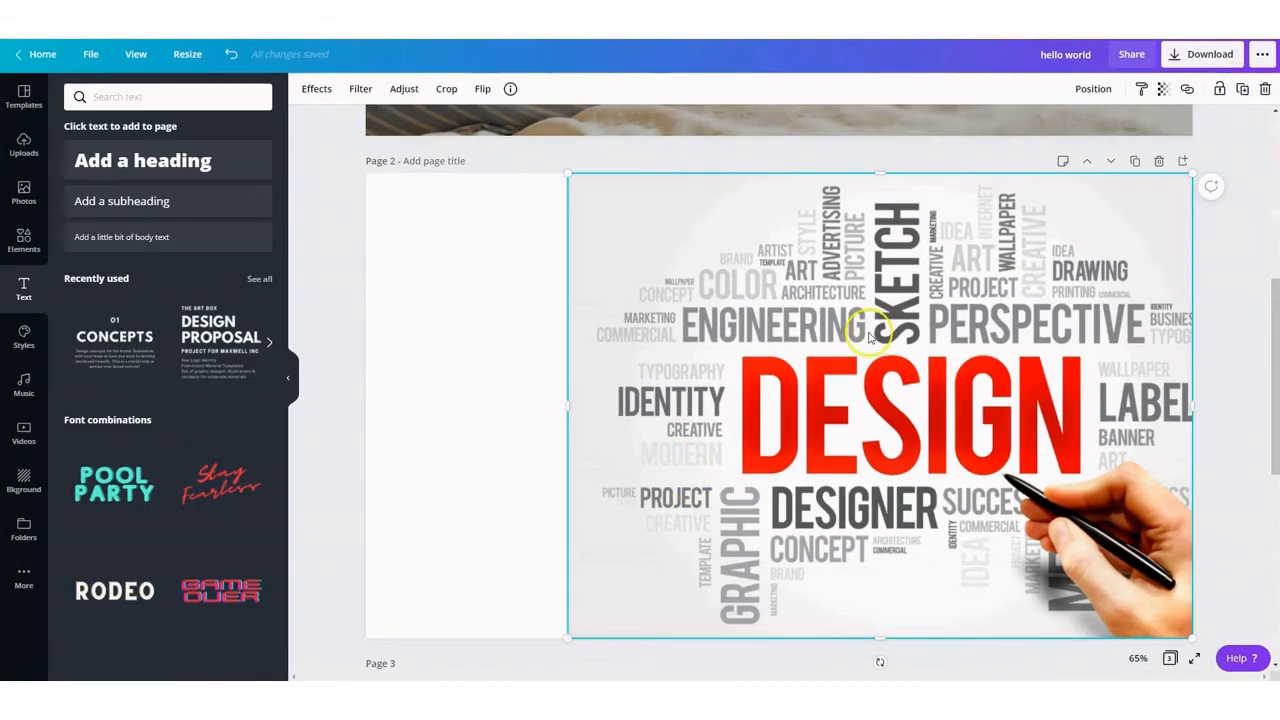
Try adding a web link to the DESIGN photo, starting its address with "http:"
{"action": "left_click", "coordinate": [1178, 92]}
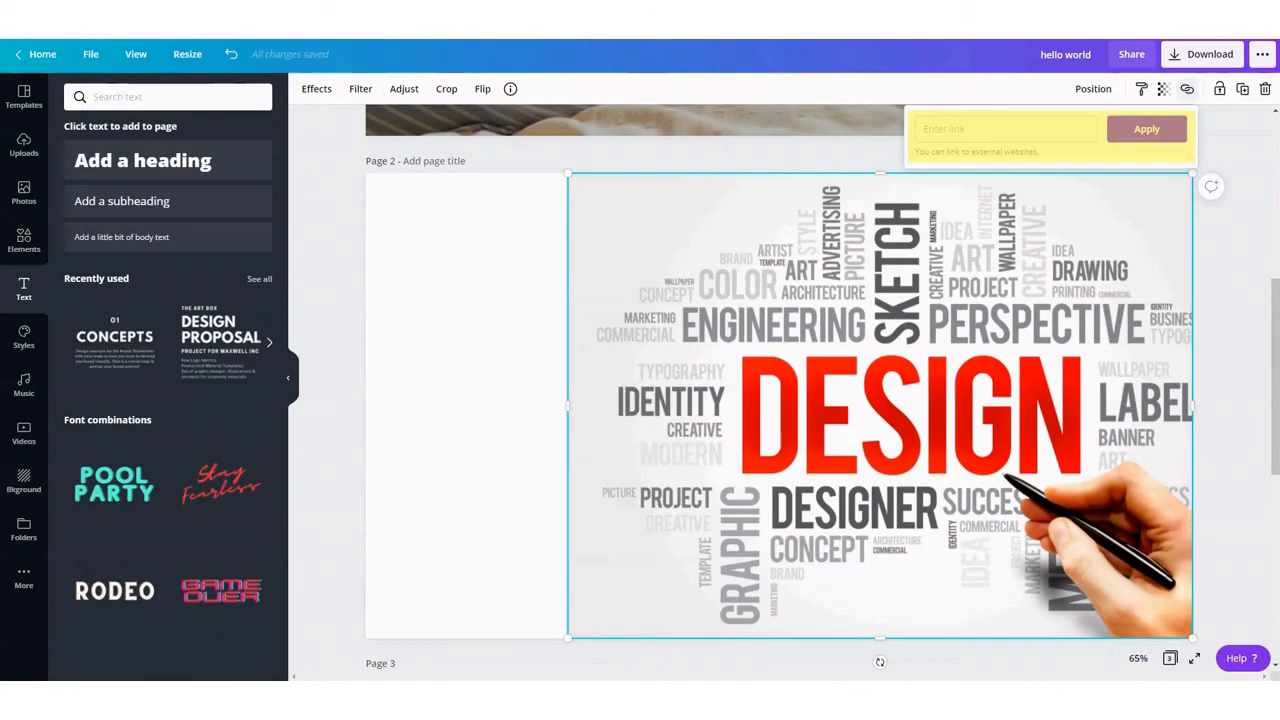
{"action": "left_click", "coordinate": [970, 131]}
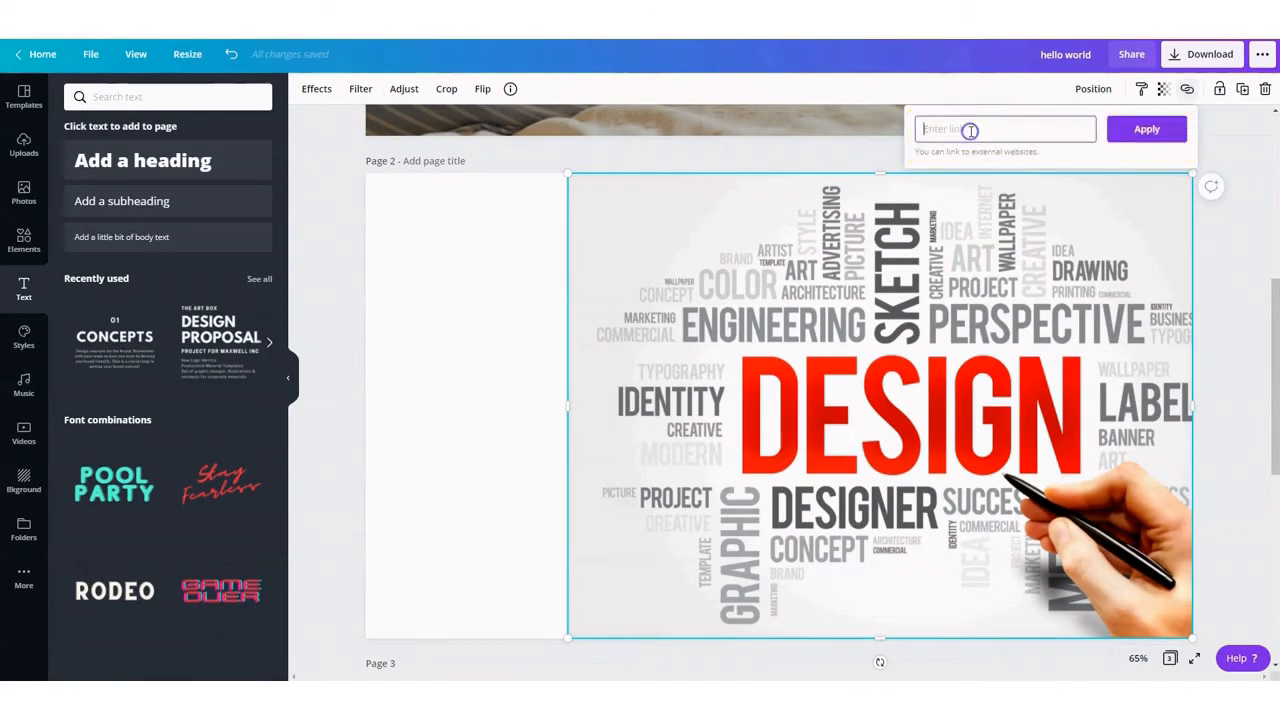
{"action": "type", "text": "http:"}
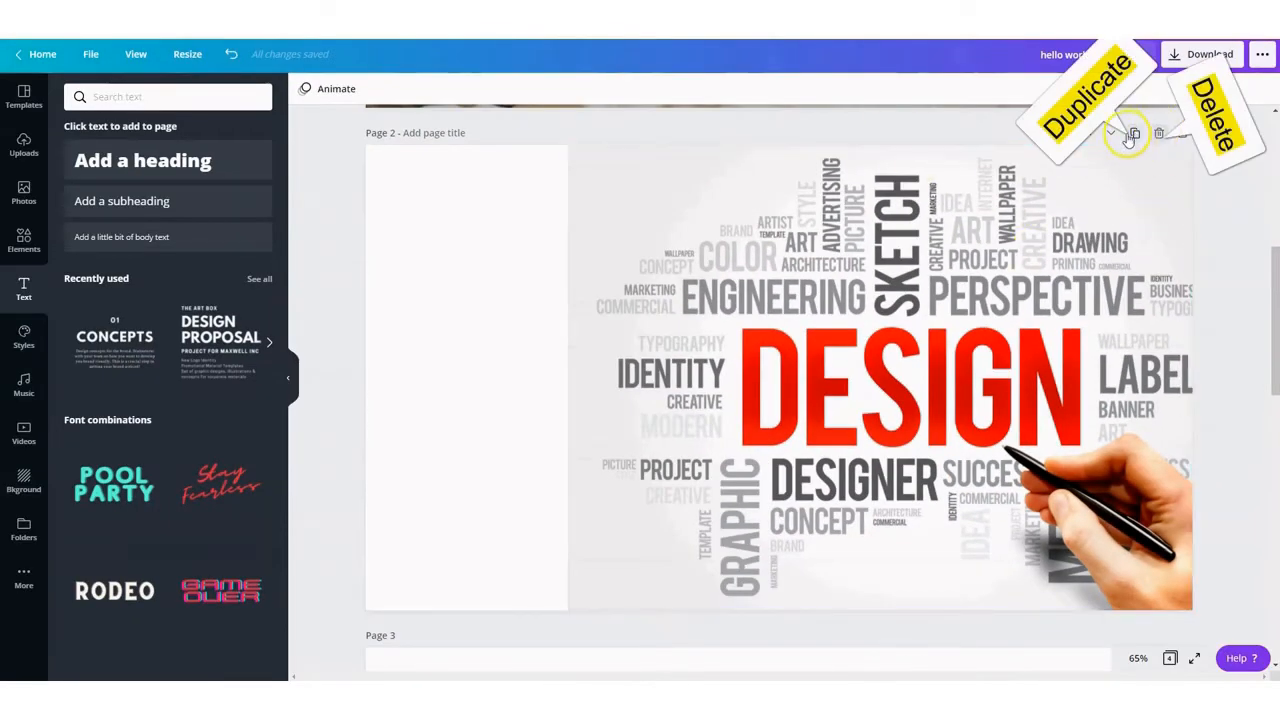
Duplicate page 2 and delete the duplicated page
{"action": "left_click", "coordinate": [1135, 133]}
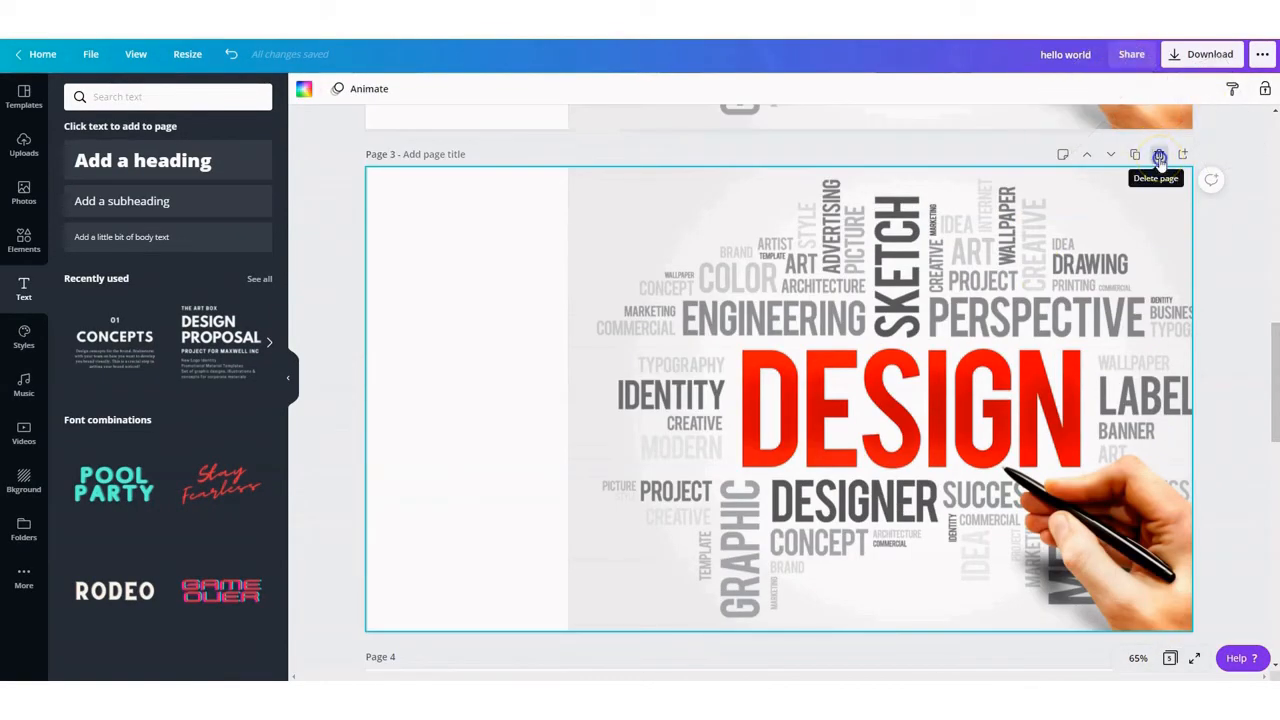
{"action": "left_click", "coordinate": [1159, 157]}
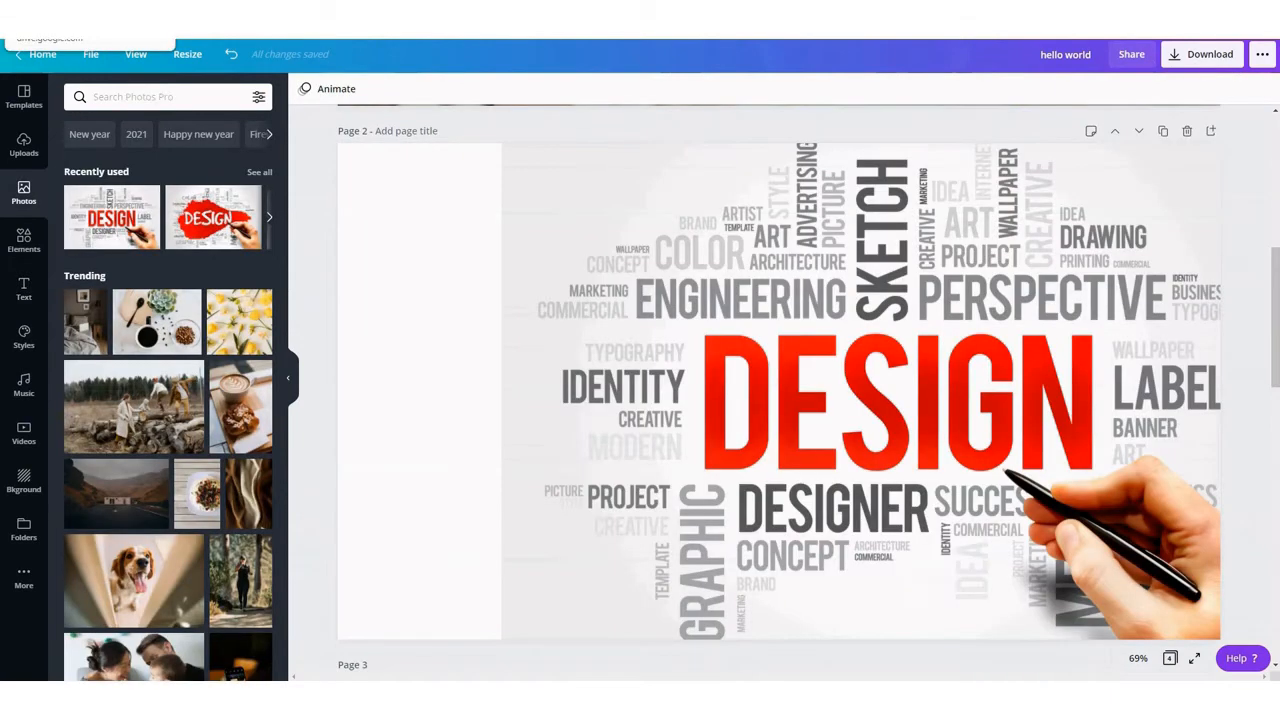
Add a new blank page after page 2 and have the elements library ready for it
{"action": "left_click", "coordinate": [22, 241]}
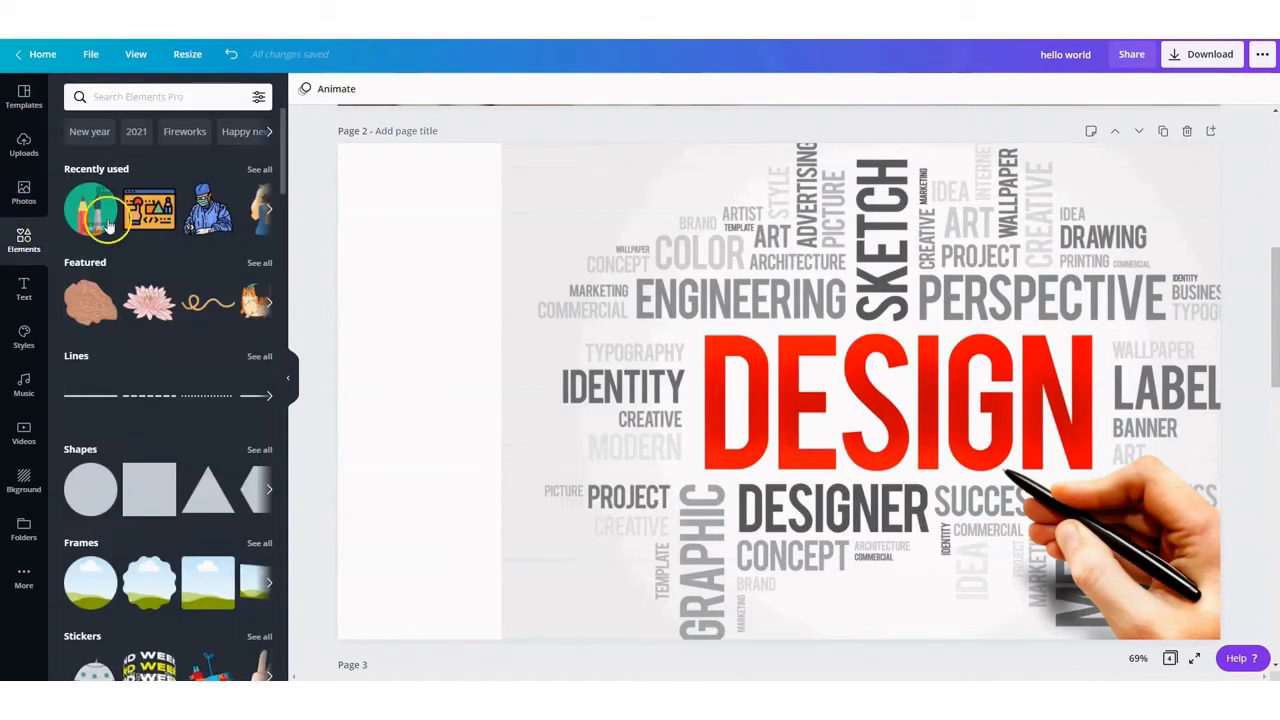
{"action": "left_click", "coordinate": [1211, 133]}
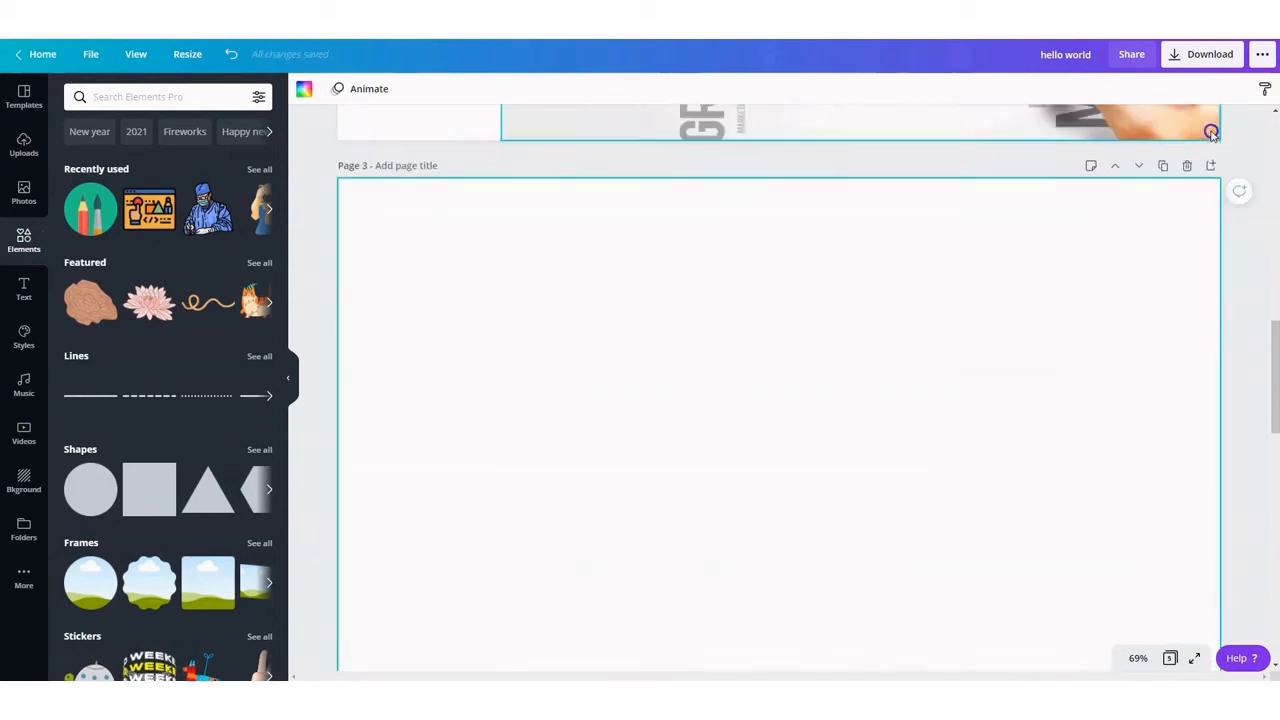
{"action": "left_click", "coordinate": [469, 329]}
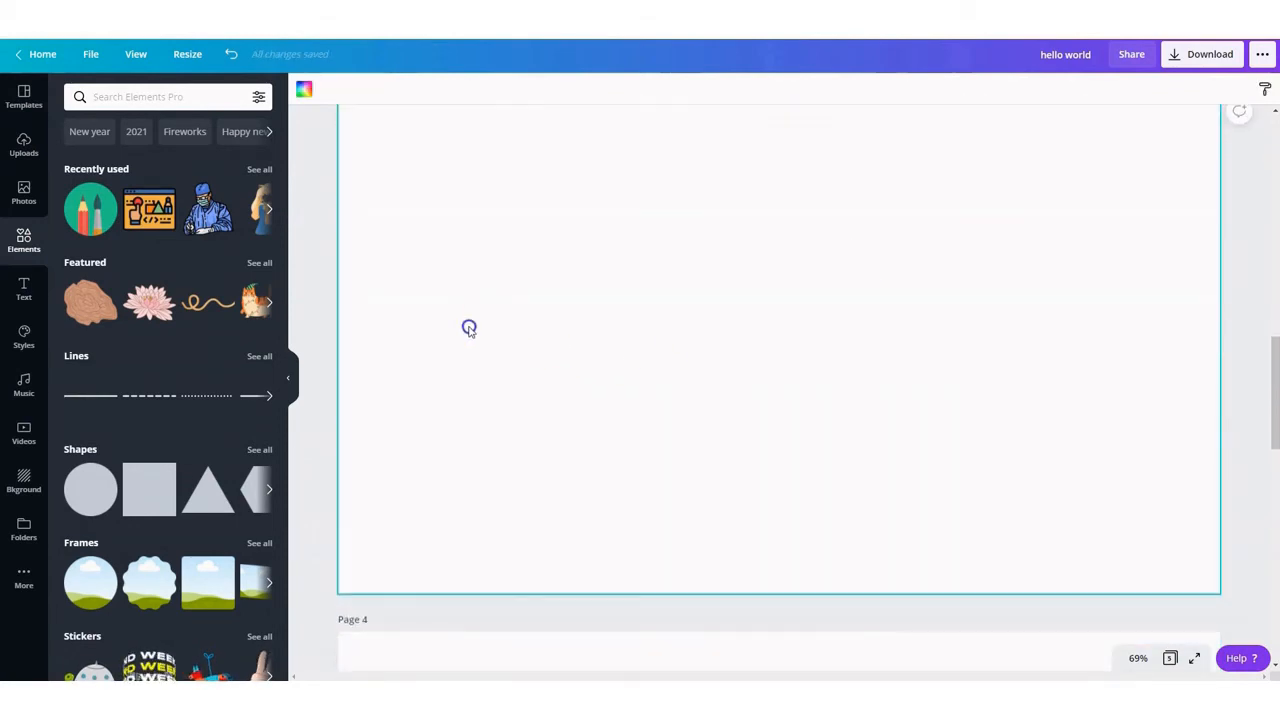
Place the recently used pencil-and-brush icon in page 3's upper-left corner and the surgeon illustration to its right
{"action": "left_click", "coordinate": [80, 200]}
{"action": "left_click_drag", "start_coordinate": [770, 335], "coordinate": [452, 220]}
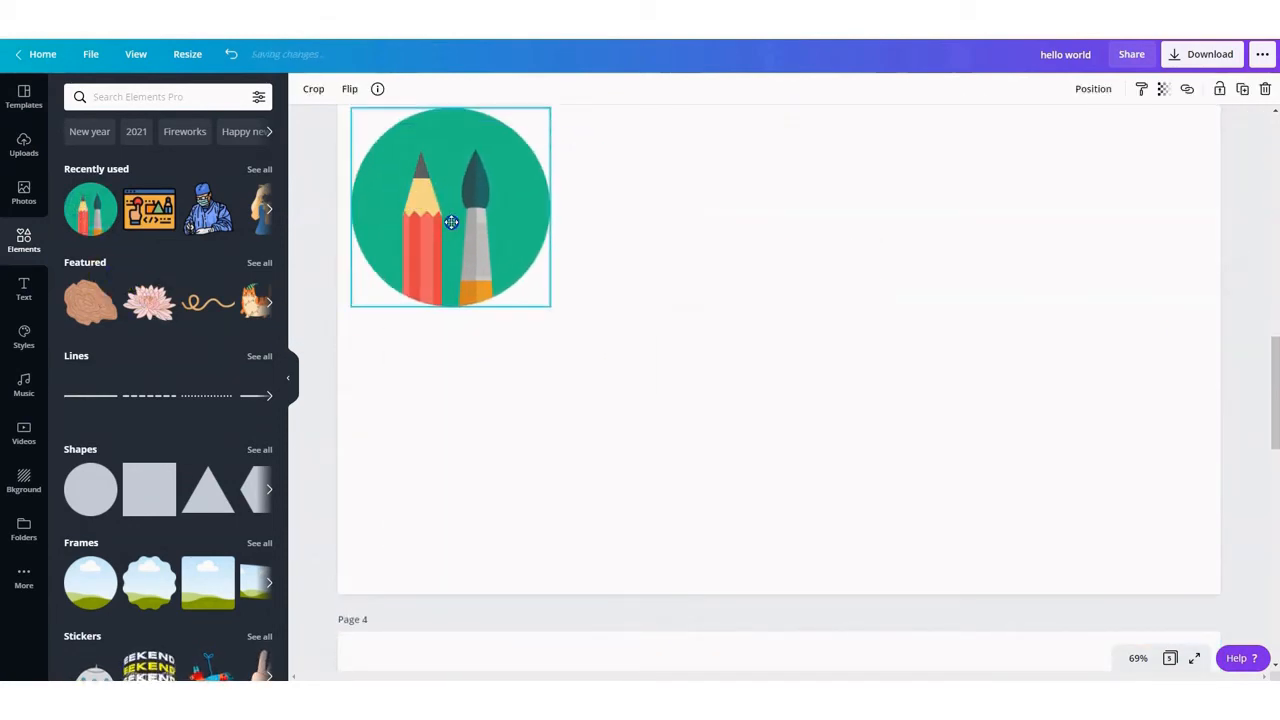
{"action": "mouse_move", "coordinate": [207, 209]}
{"action": "left_mouse_down"}
{"action": "mouse_move", "coordinate": [632, 229]}
{"action": "mouse_move", "coordinate": [666, 134]}
{"action": "mouse_move", "coordinate": [646, 130]}
{"action": "left_mouse_up"}
Find elements for "2021" and add the gold 2021 lettering and the orange 2020 sign icon to page 3
{"action": "left_click", "coordinate": [137, 132]}
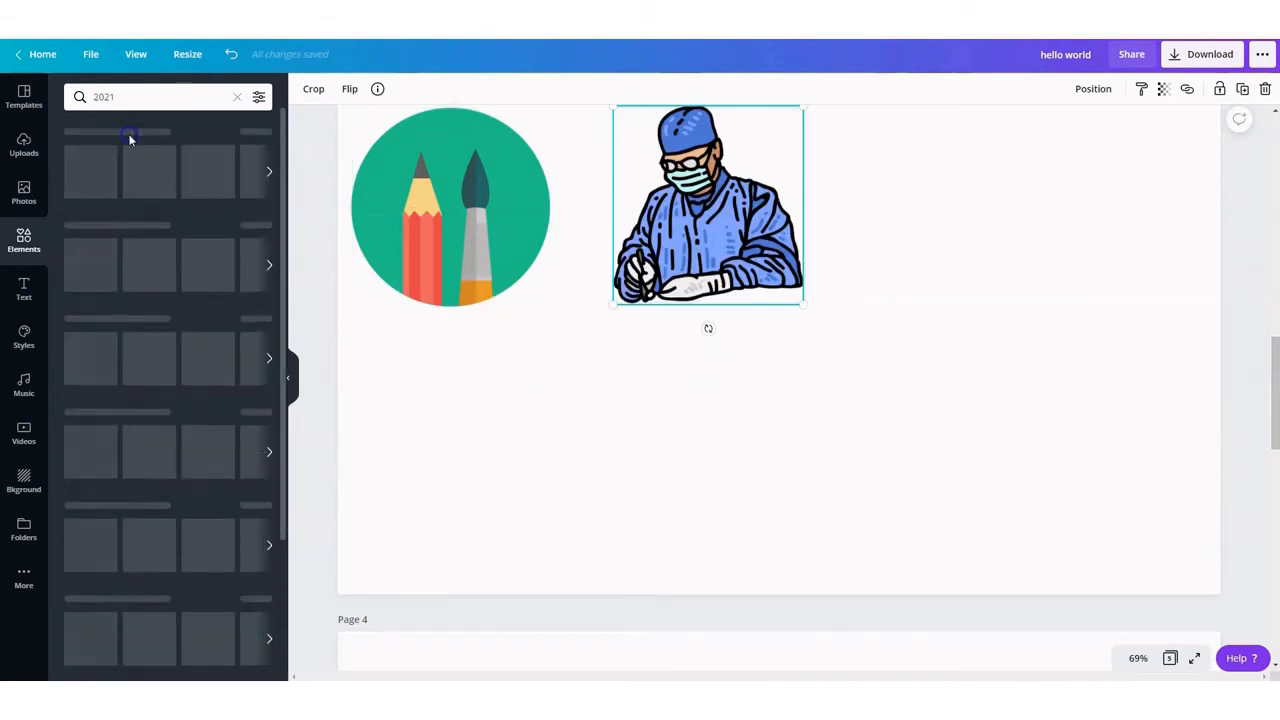
{"action": "scroll", "coordinate": [155, 355], "scroll_direction": "down", "scroll_amount": 2}
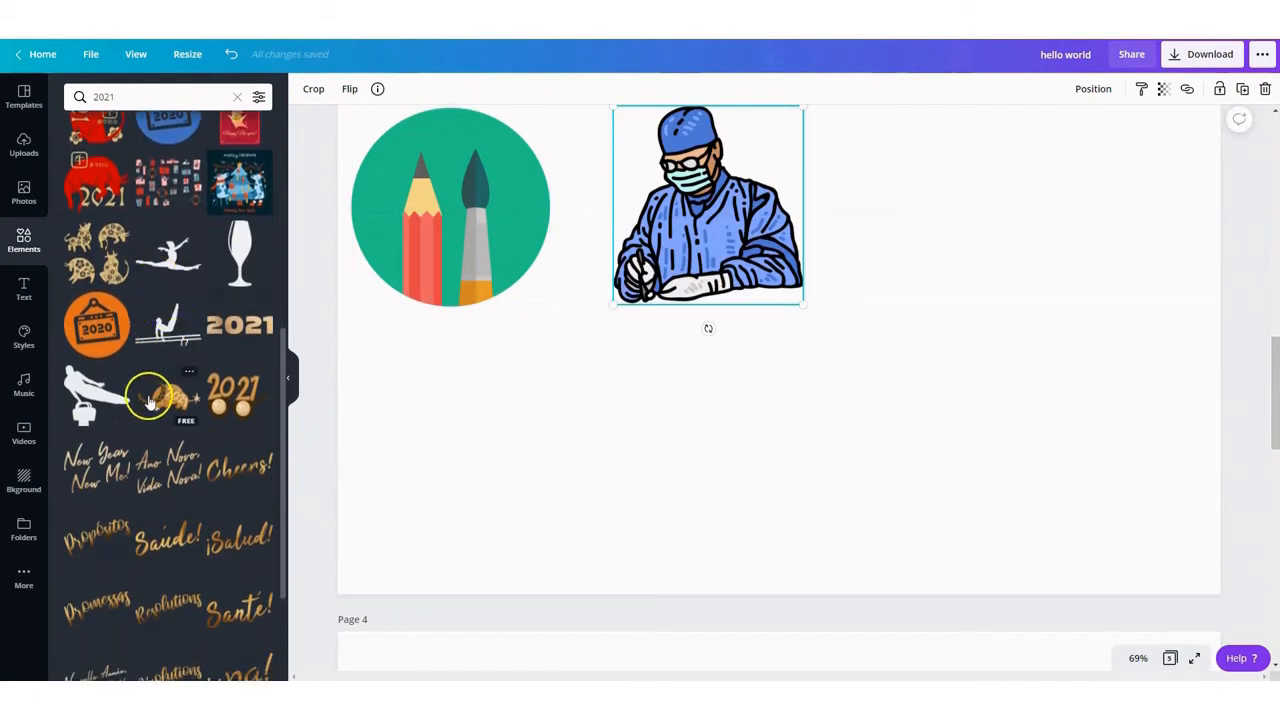
{"action": "left_click", "coordinate": [240, 325]}
{"action": "left_click", "coordinate": [97, 330]}
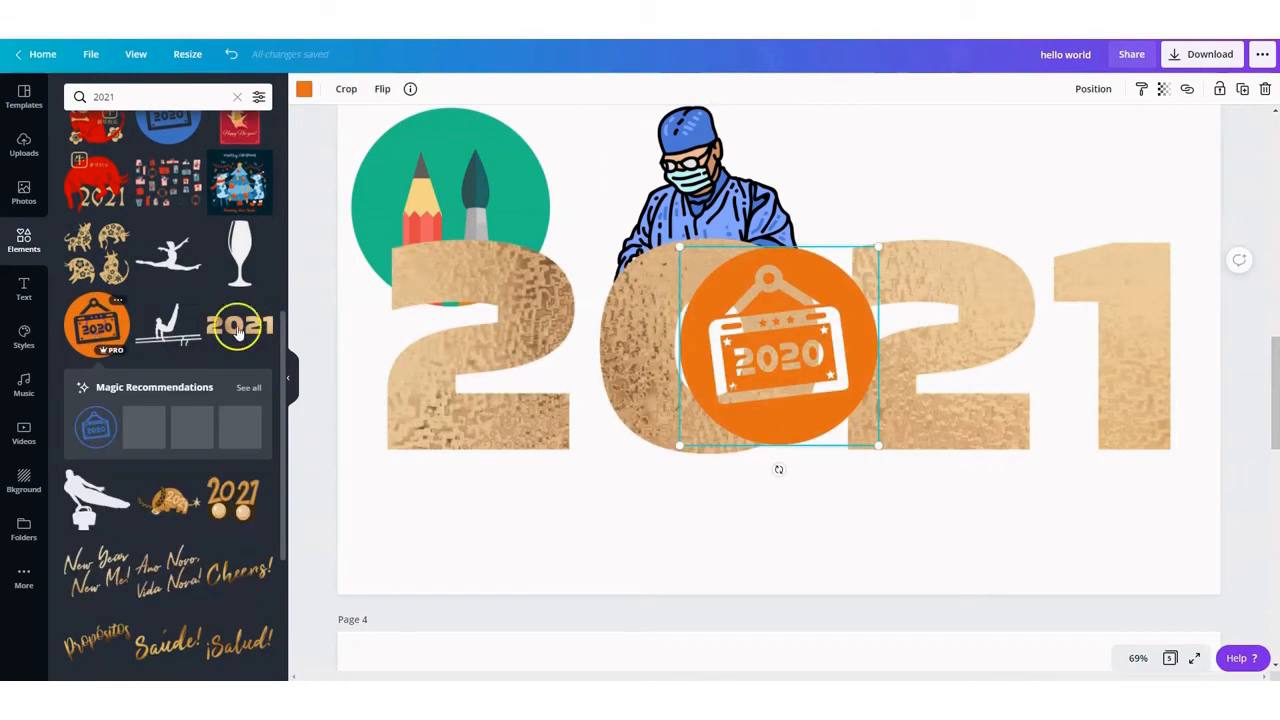
{"action": "left_click", "coordinate": [1031, 340]}
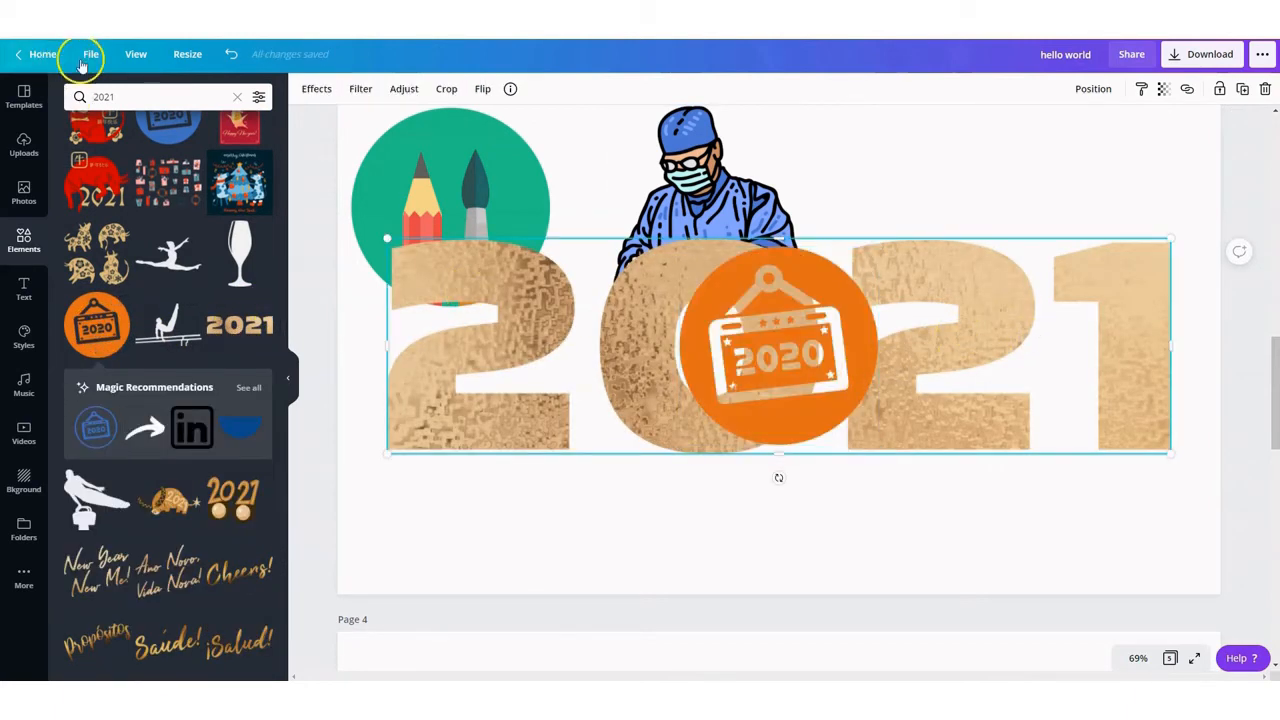
Search the elements library for "car"
{"action": "scroll", "coordinate": [160, 250], "scroll_direction": "up", "scroll_amount": 5}
{"action": "left_click", "coordinate": [100, 97]}
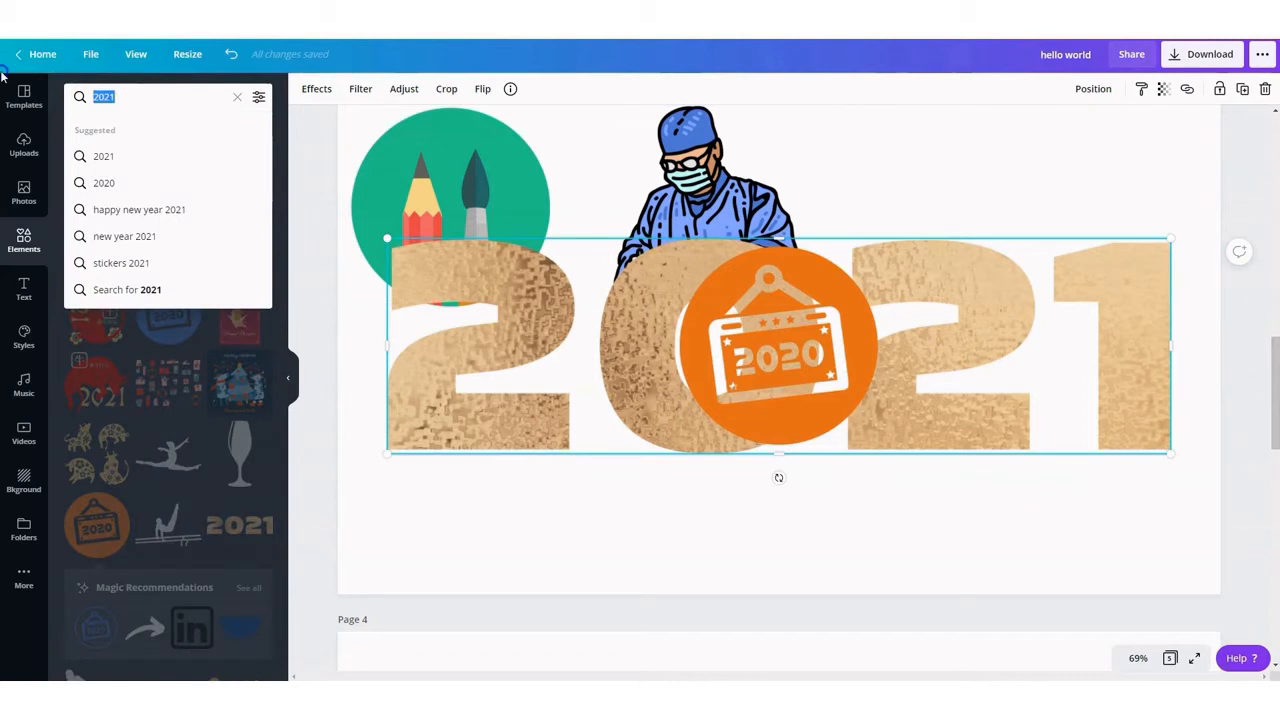
{"action": "type", "text": "car"}
{"action": "key", "text": "Return"}
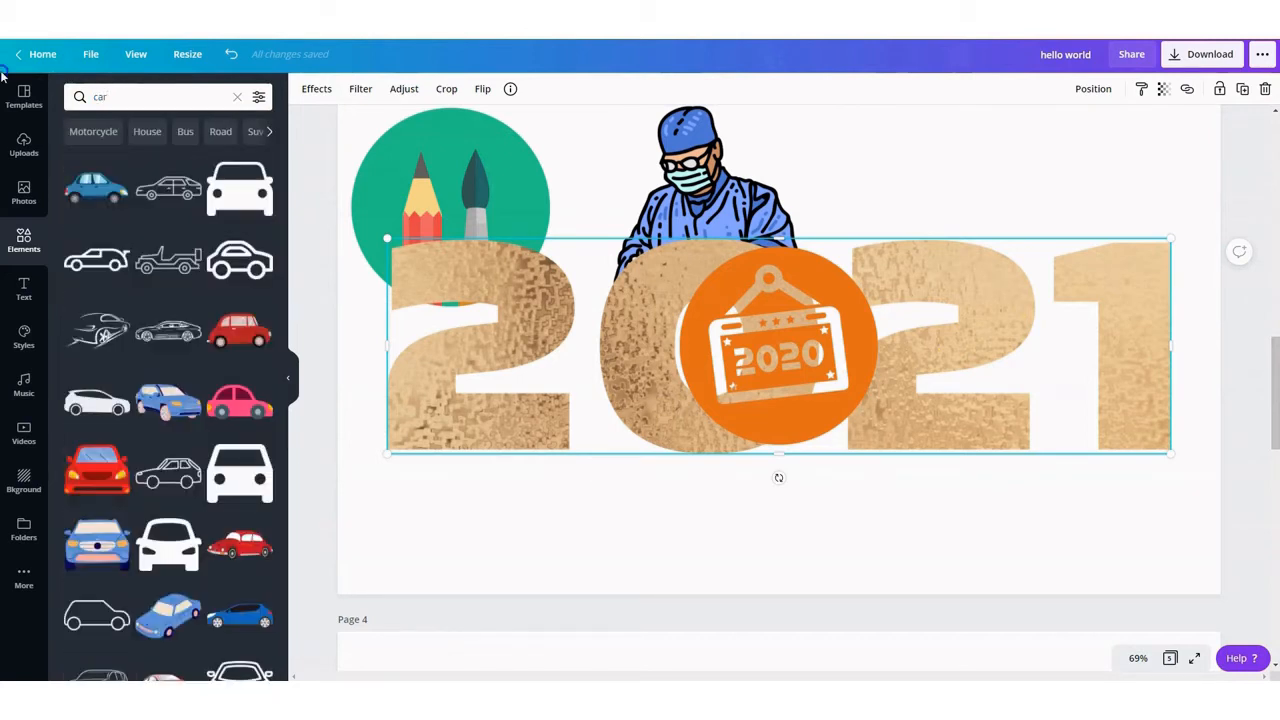
Add the blue car illustration to page 3 and search the elements library for "Cartoon"
{"action": "left_click", "coordinate": [92, 181]}
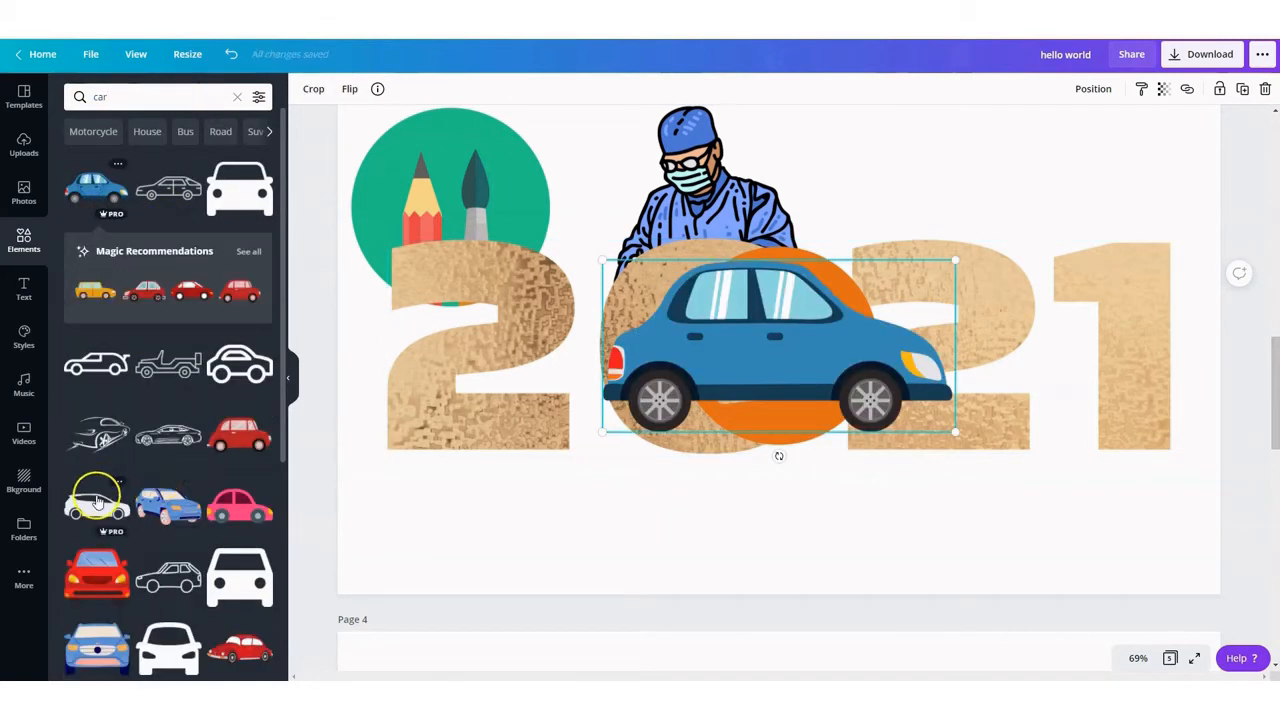
{"action": "left_click", "coordinate": [119, 91]}
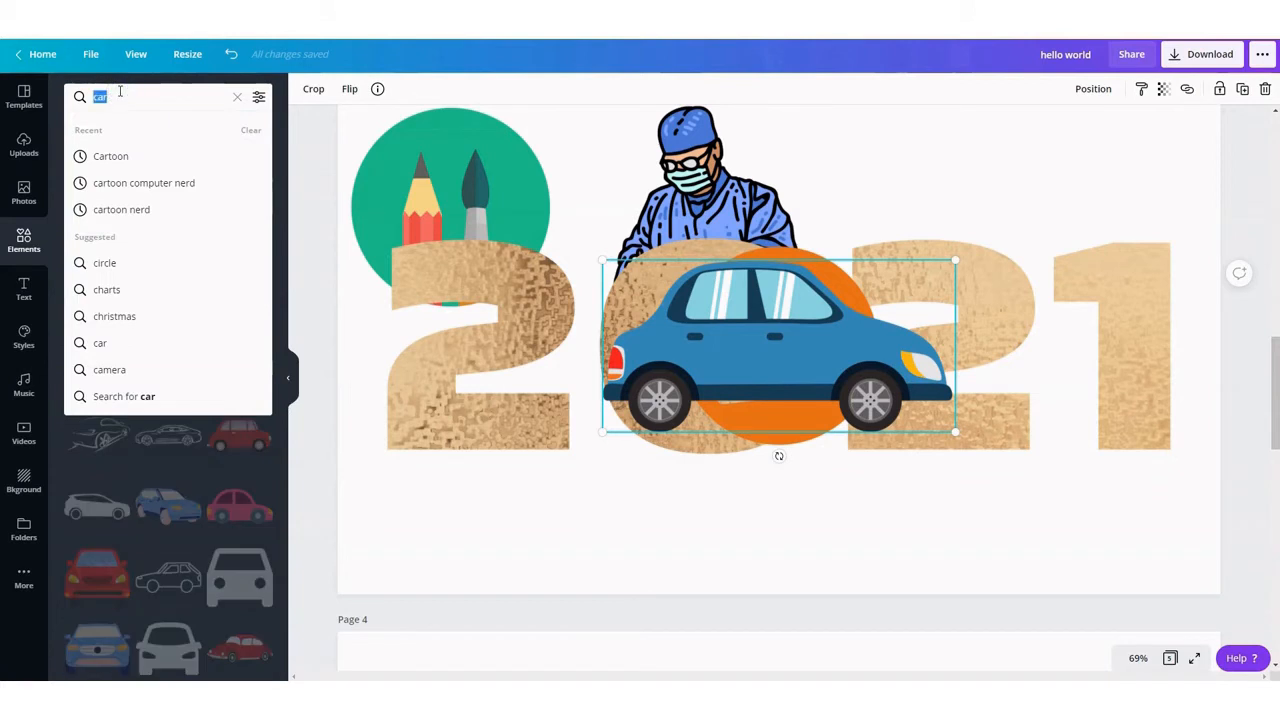
{"action": "left_click", "coordinate": [125, 160]}
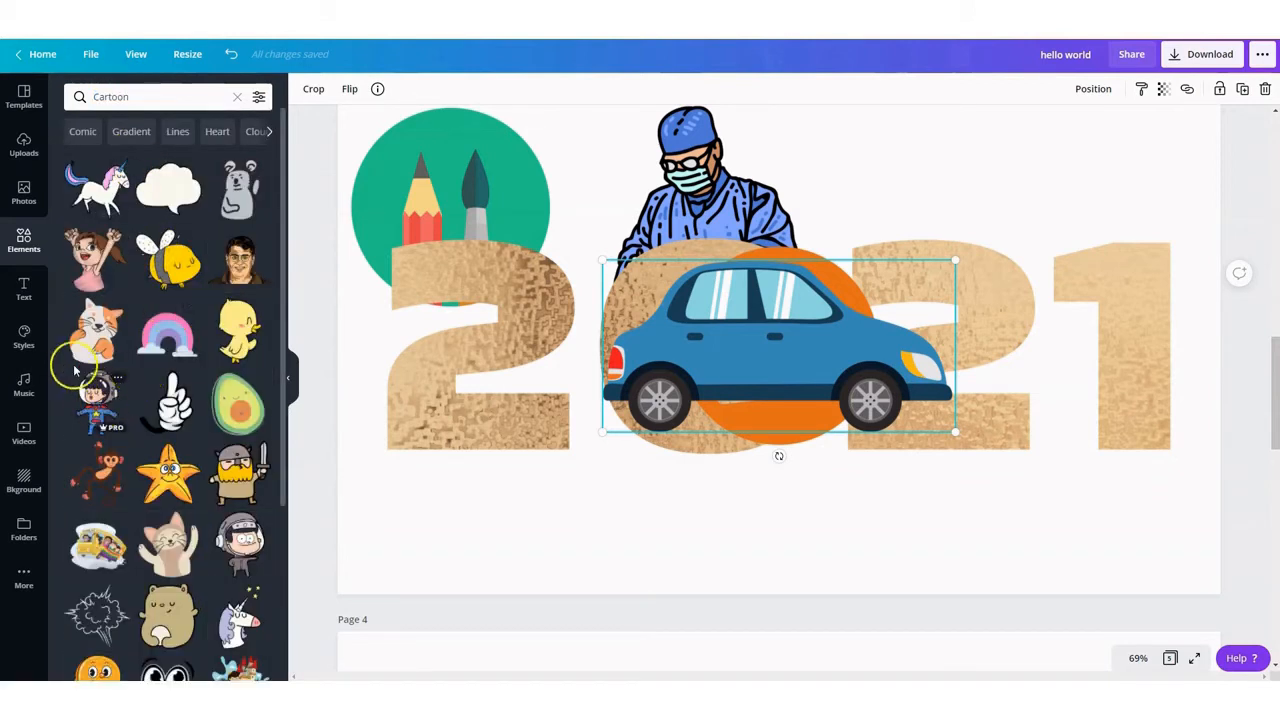
Add the two cartoon avocado halves in page 3's upper-right corner and the smiling red apple at its centre
{"action": "scroll", "coordinate": [195, 312], "scroll_direction": "down", "scroll_amount": 1}
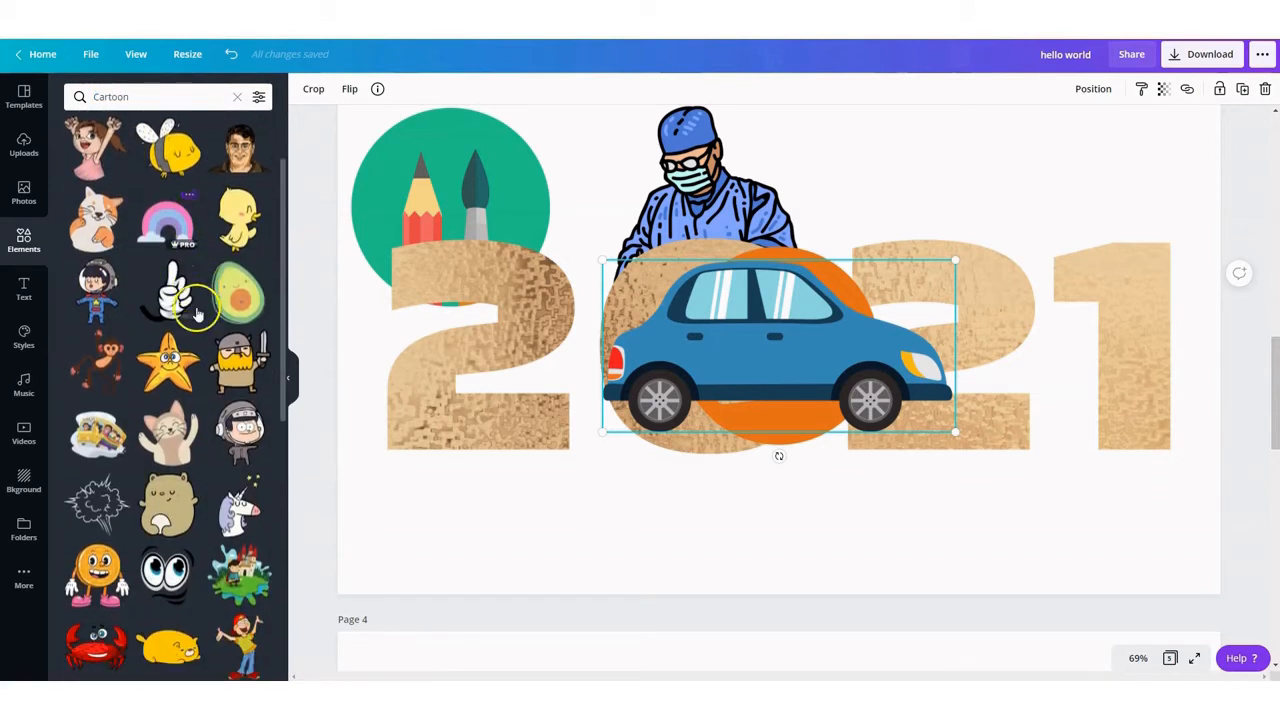
{"action": "scroll", "coordinate": [197, 314], "scroll_direction": "down", "scroll_amount": 1}
{"action": "scroll", "coordinate": [95, 290], "scroll_direction": "down", "scroll_amount": 7}
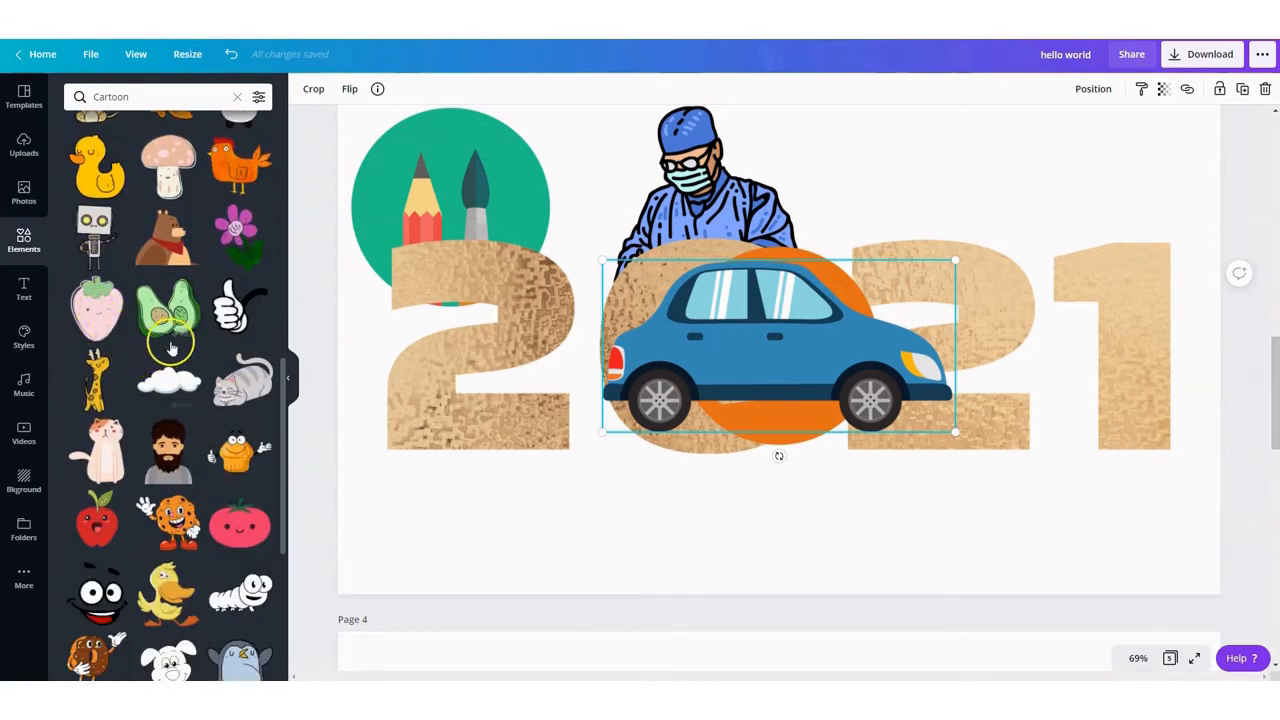
{"action": "left_click", "coordinate": [167, 320]}
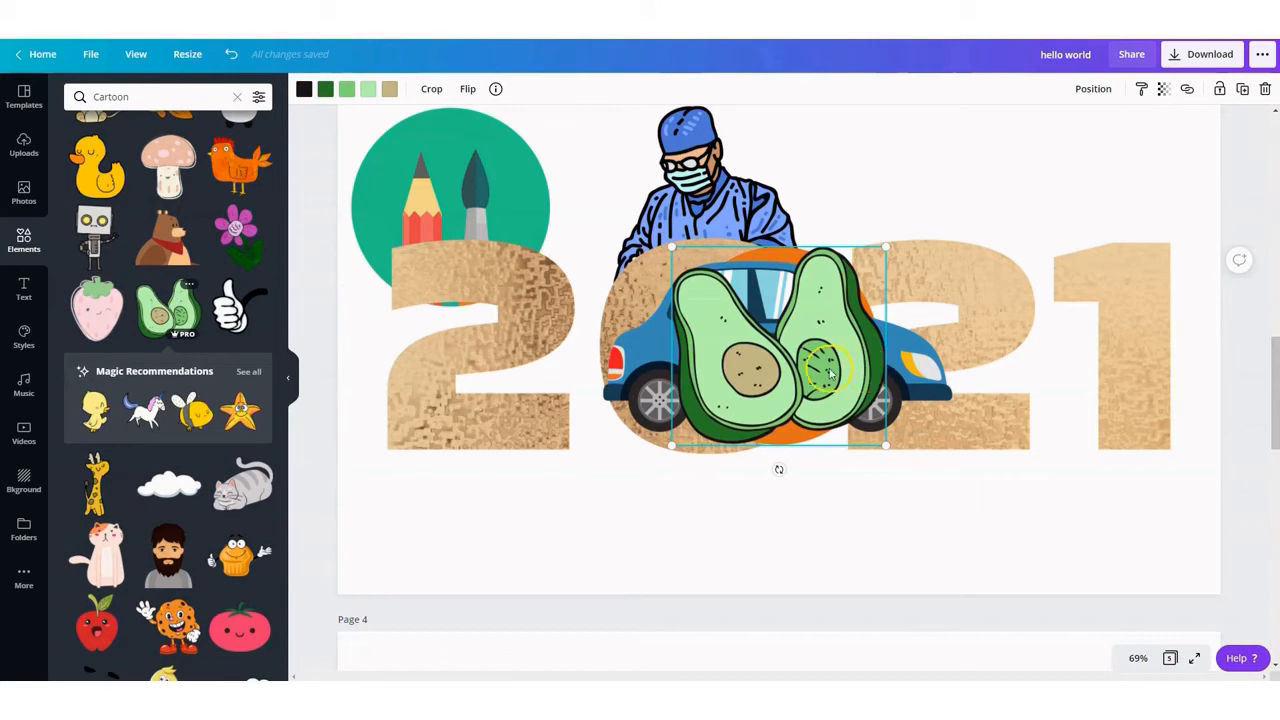
{"action": "left_click_drag", "start_coordinate": [791, 364], "coordinate": [1041, 219]}
{"action": "scroll", "coordinate": [97, 508], "scroll_direction": "down", "scroll_amount": 5}
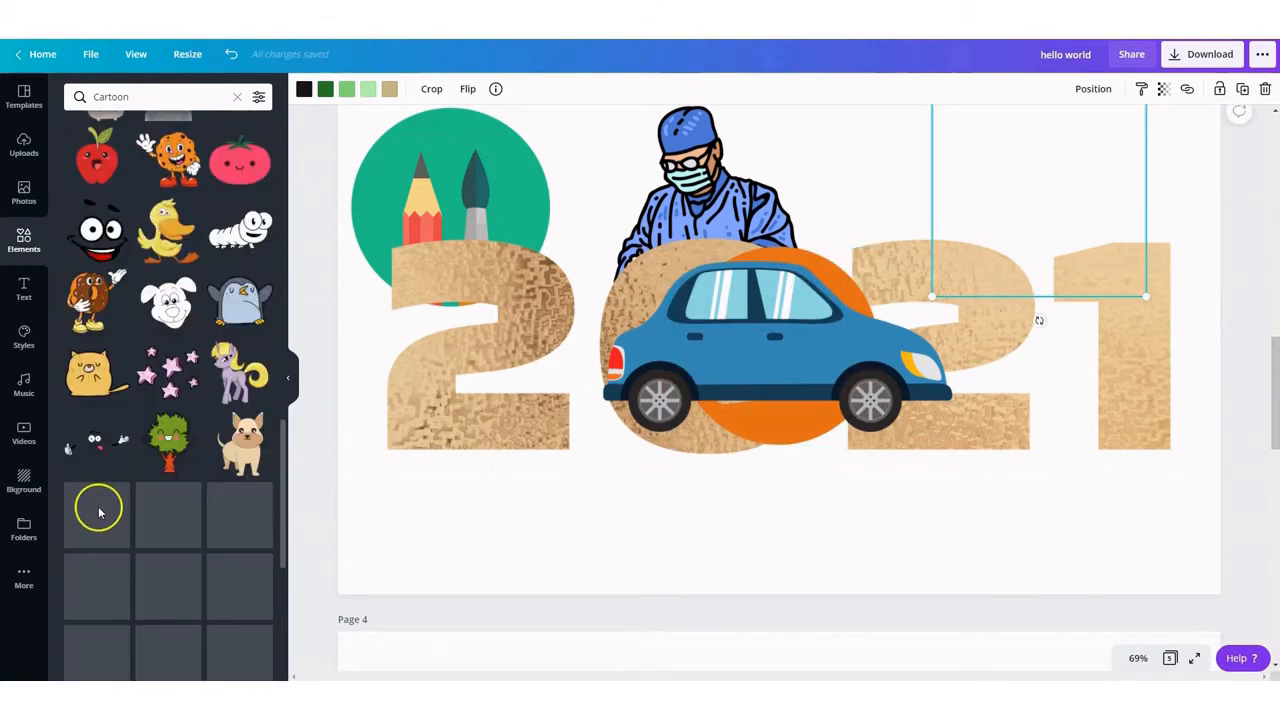
{"action": "scroll", "coordinate": [95, 345], "scroll_direction": "up", "scroll_amount": 2}
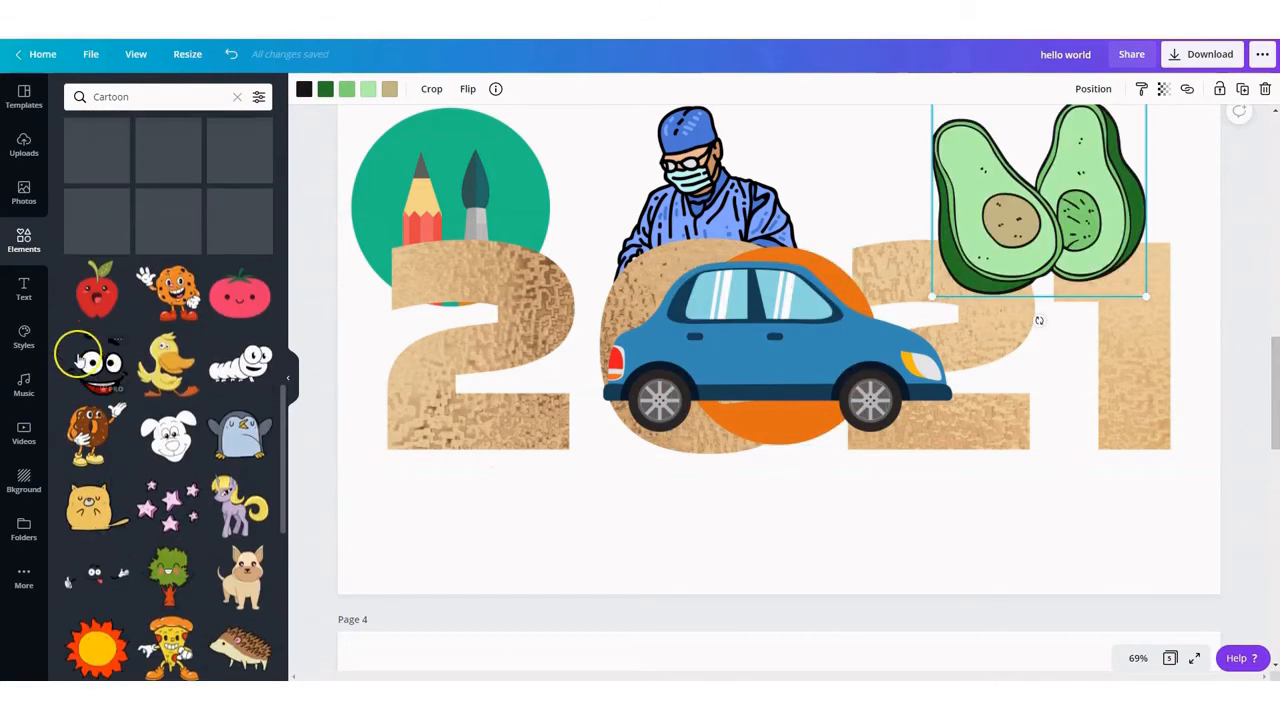
{"action": "left_click", "coordinate": [88, 288]}
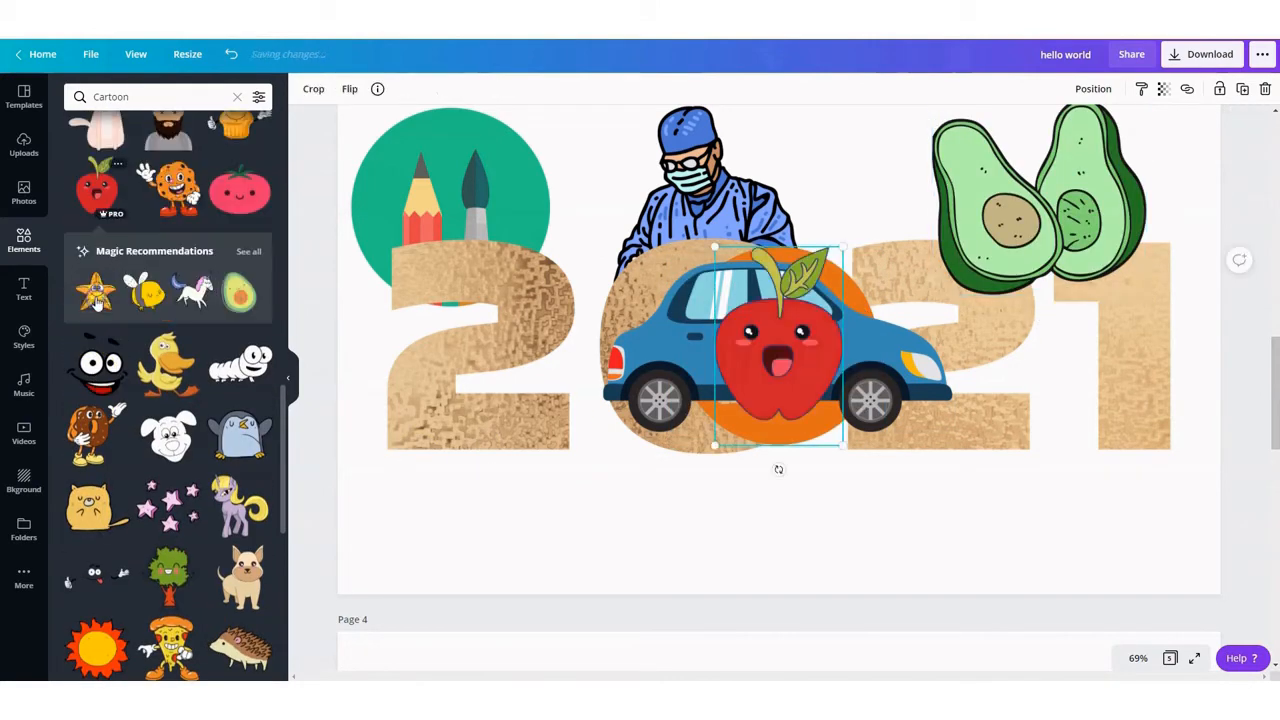
Find elements for "cartoon computer nerd", place the boy holding books in page 3's lower-right corner, and move the apple to the lower left
{"action": "left_click", "coordinate": [158, 88]}
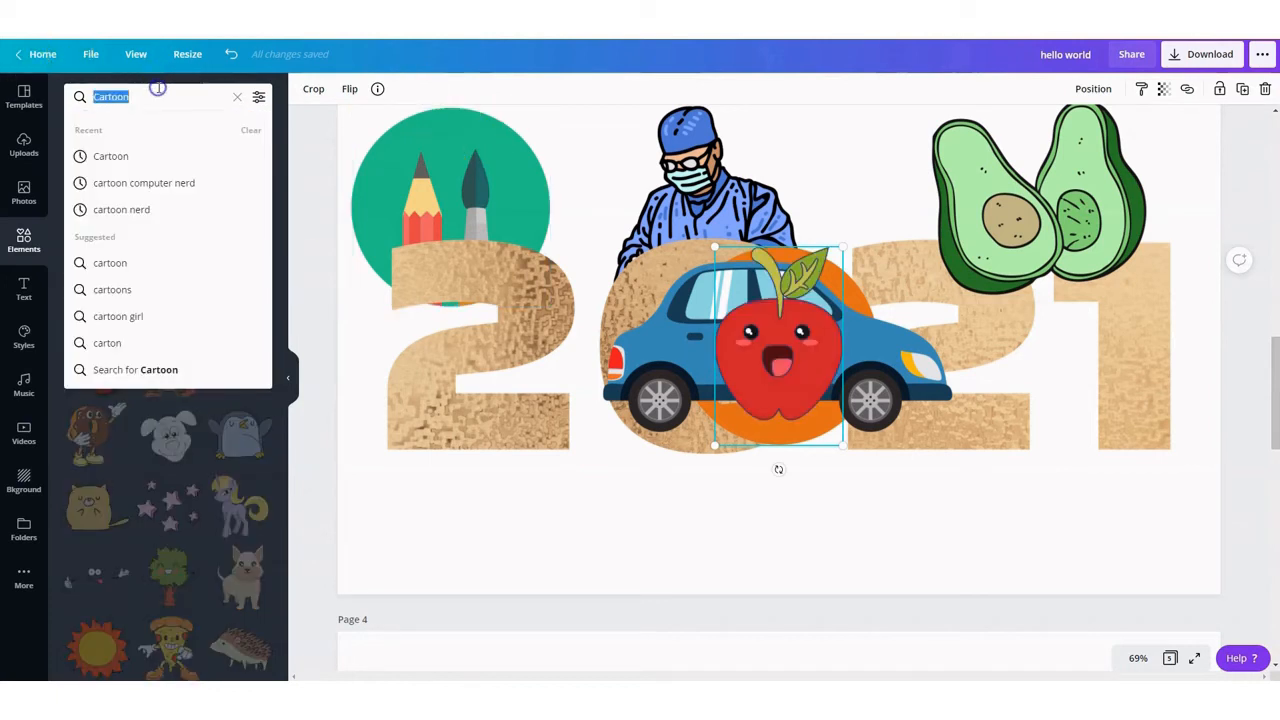
{"action": "left_click", "coordinate": [163, 184]}
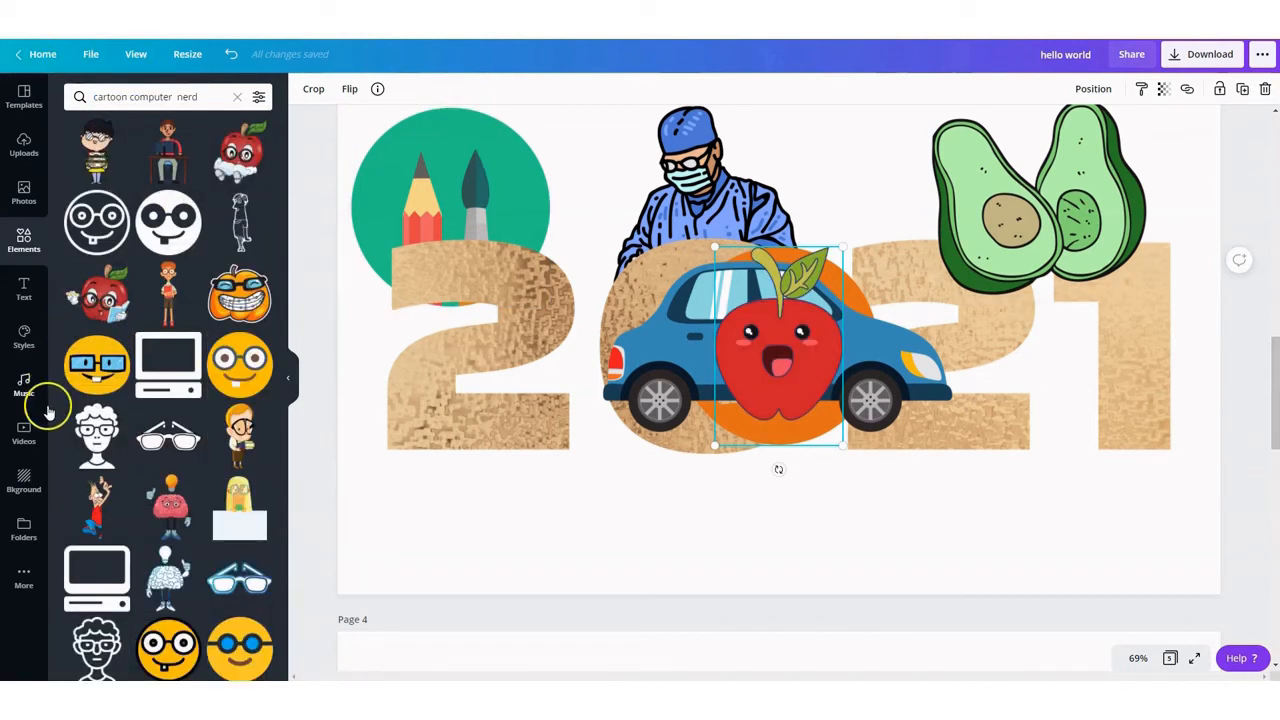
{"action": "left_click", "coordinate": [97, 149]}
{"action": "left_click_drag", "start_coordinate": [788, 328], "coordinate": [1125, 472]}
{"action": "left_click_drag", "start_coordinate": [786, 366], "coordinate": [562, 516]}
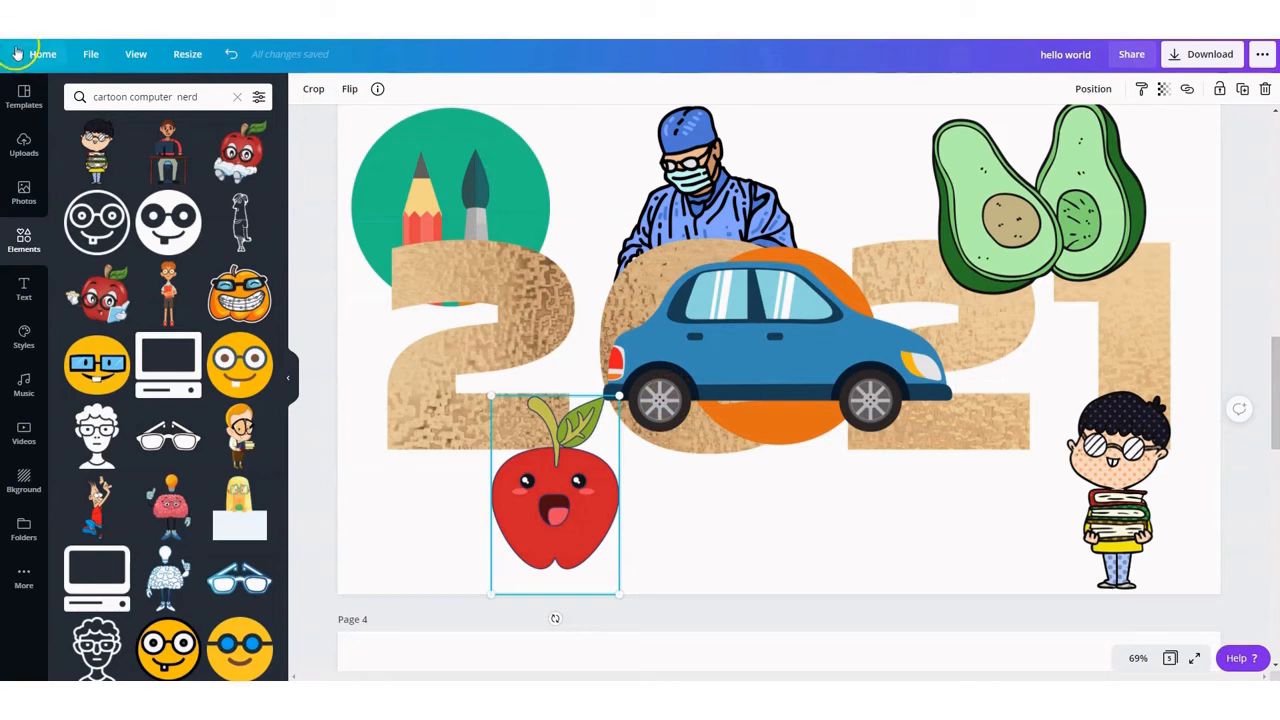
Delete page 3 with all its placed illustrations and return to the DESIGN photo on page 2
{"action": "scroll", "coordinate": [780, 390], "scroll_direction": "up", "scroll_amount": 1}
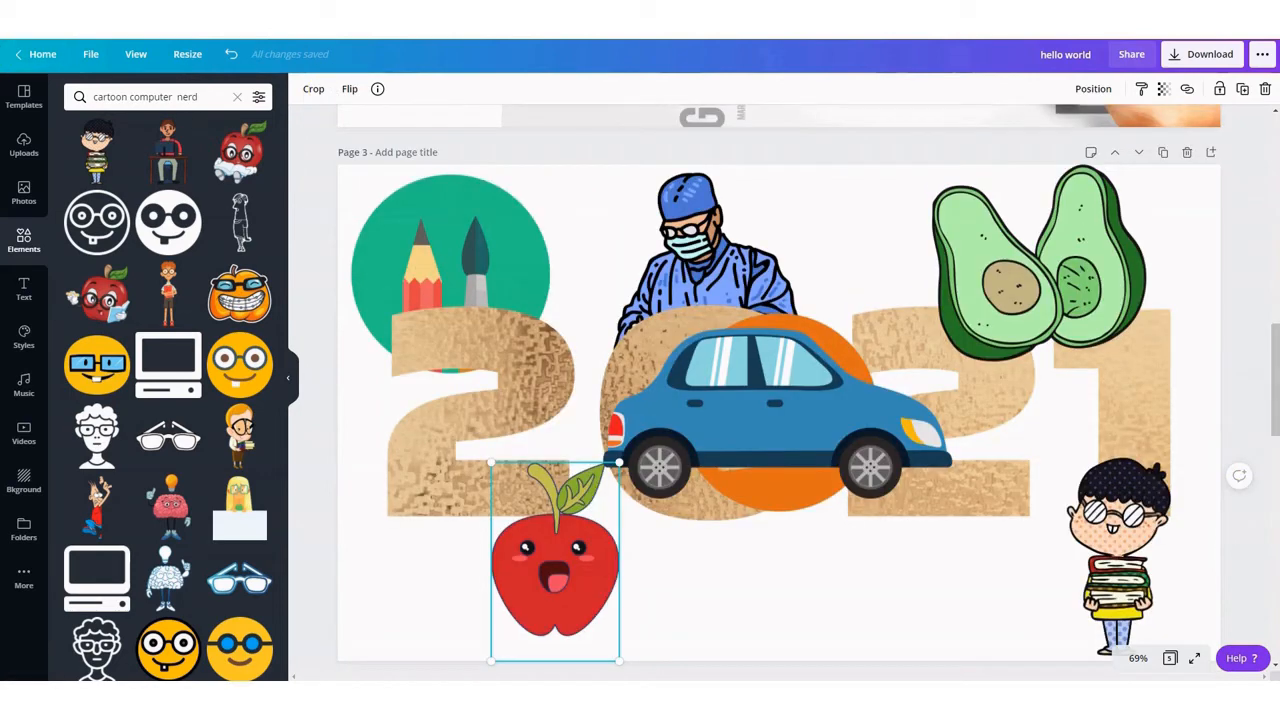
{"action": "left_click", "coordinate": [1187, 155]}
{"action": "scroll", "coordinate": [1010, 260], "scroll_direction": "up", "scroll_amount": 5}
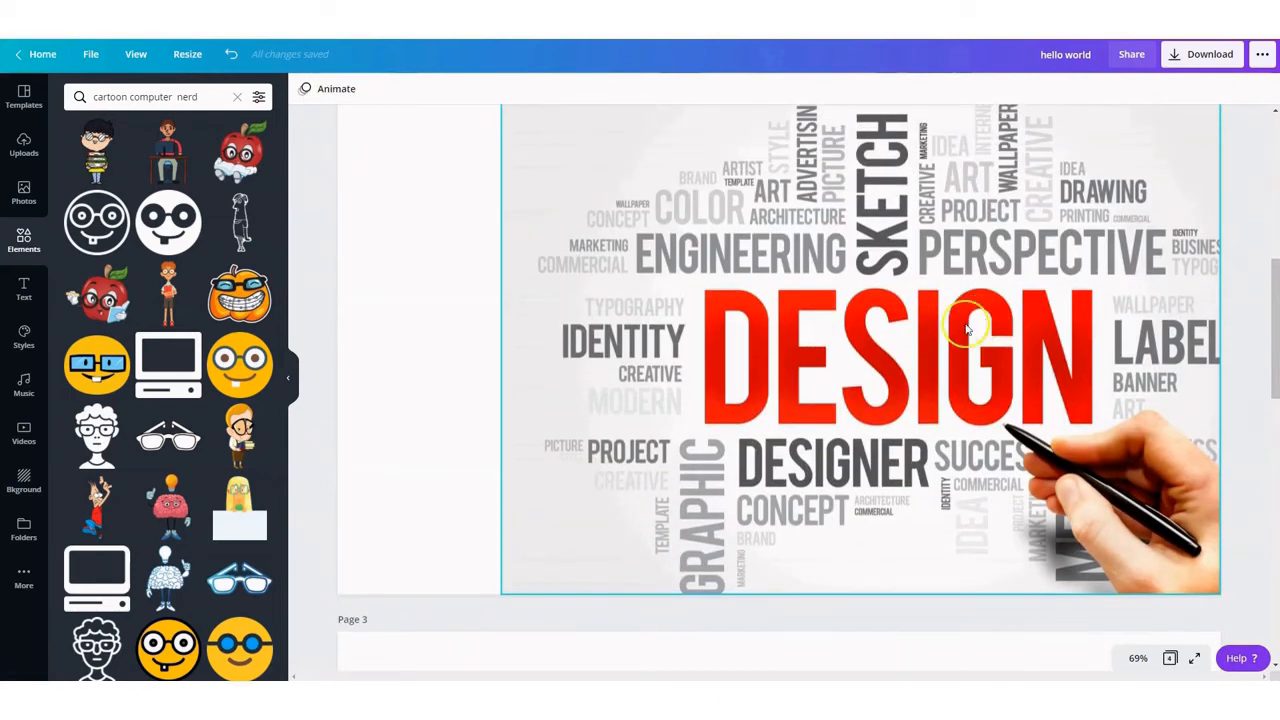
Find a solid "circle" element and stretch it along page 2's left edge to about 594 x 1,024
{"action": "left_click", "coordinate": [147, 96]}
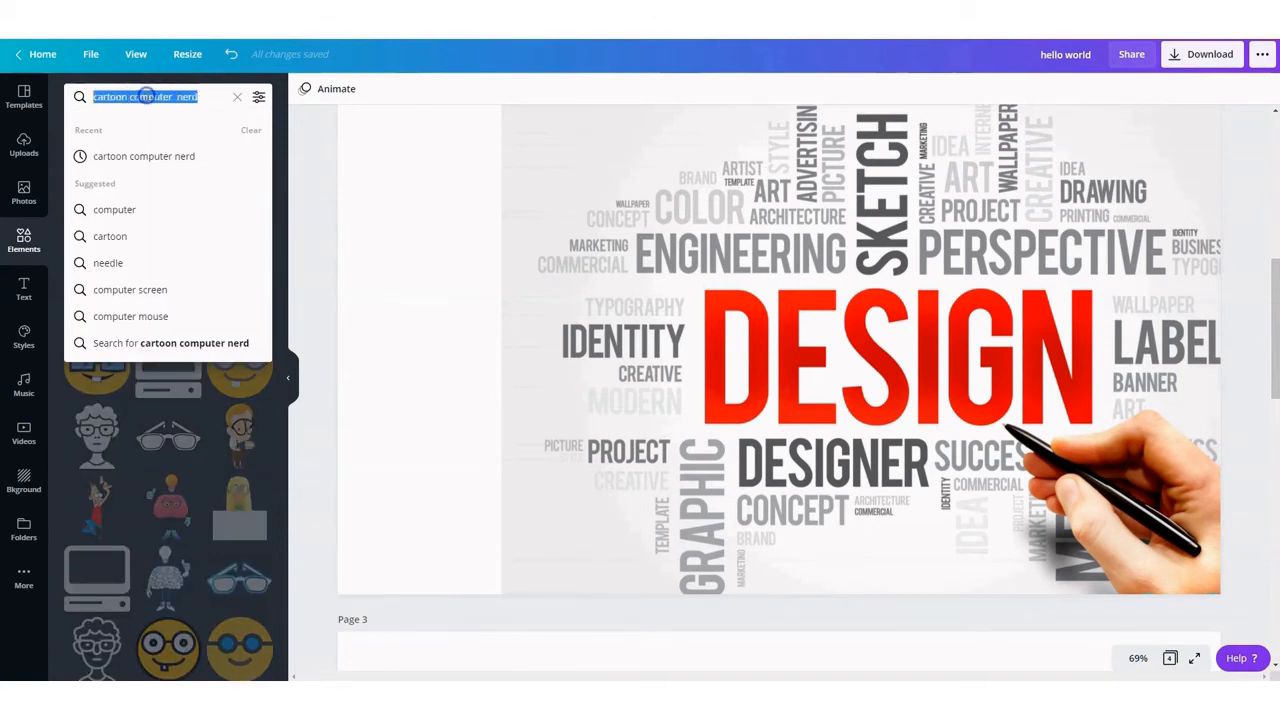
{"action": "type", "text": "circl"}
{"action": "left_click", "coordinate": [117, 157]}
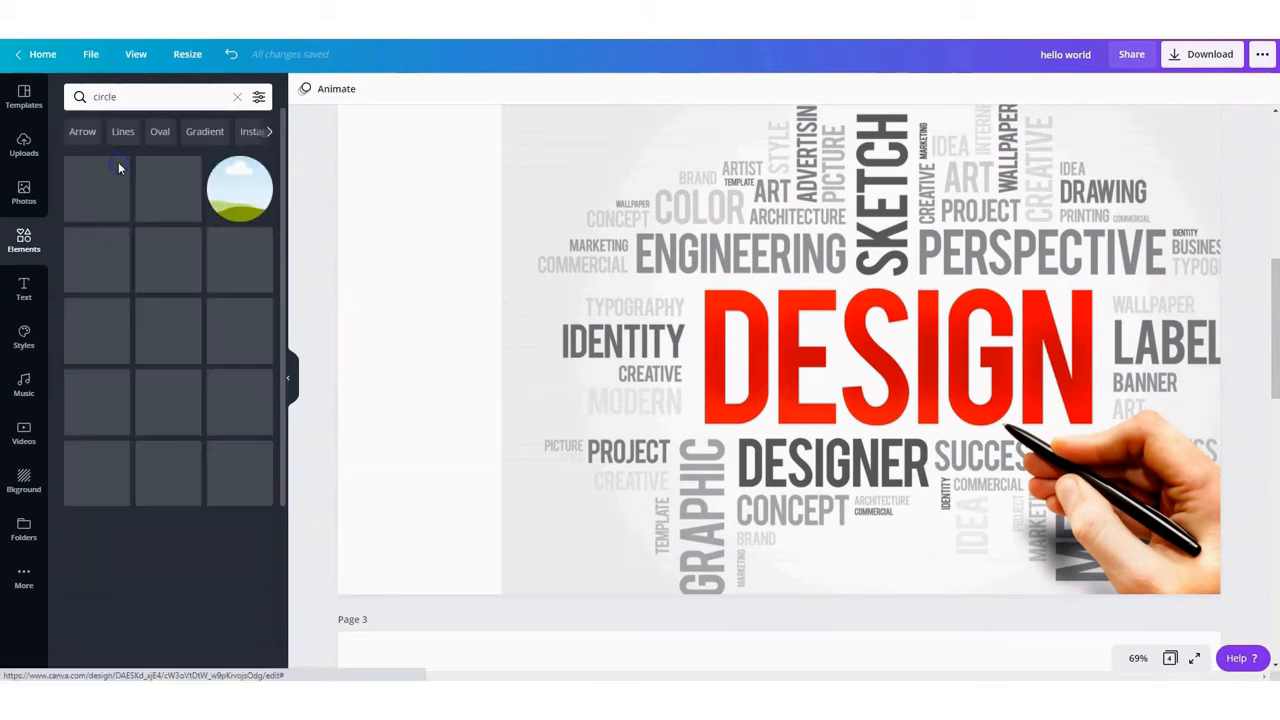
{"action": "left_click", "coordinate": [97, 189]}
{"action": "left_click_drag", "start_coordinate": [783, 346], "coordinate": [480, 368]}
{"action": "left_click_drag", "start_coordinate": [475, 232], "coordinate": [497, 127]}
{"action": "left_click_drag", "start_coordinate": [474, 505], "coordinate": [480, 593]}
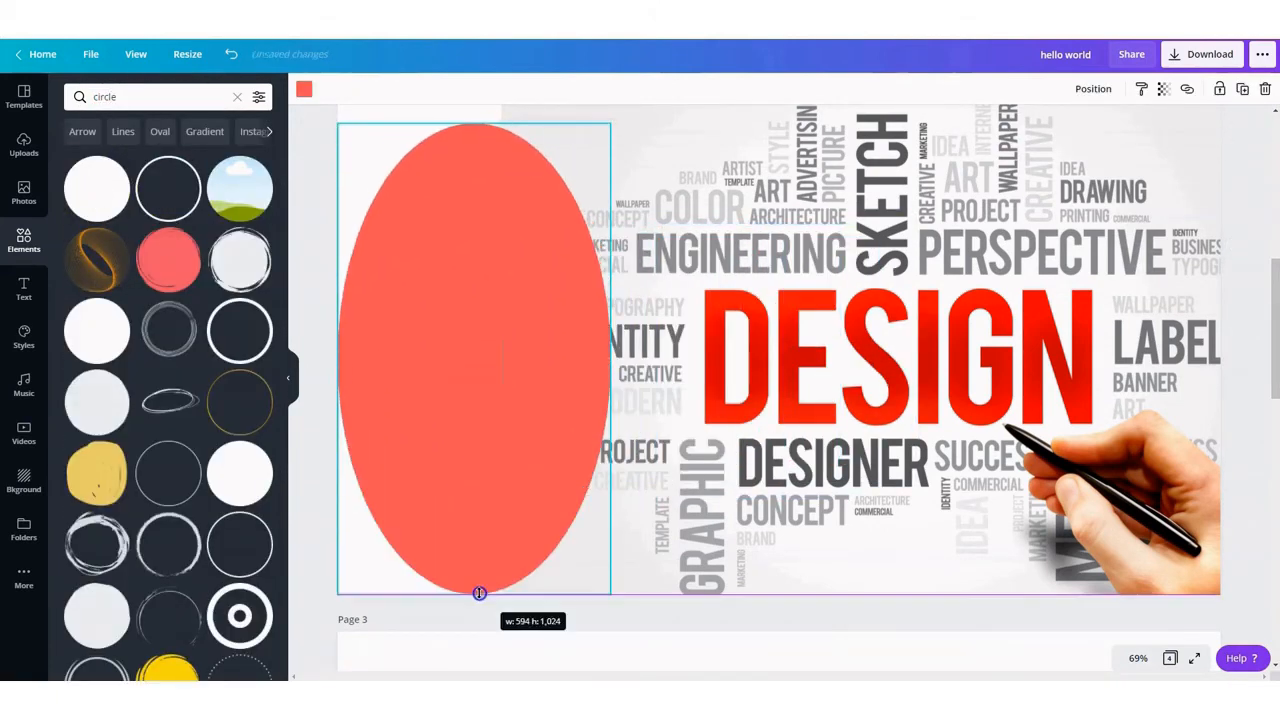
Enlarge the coral circle to about 1,456 x 1,235 and shift it partly off page 2's left edge, leaving the word DESIGN uncovered
{"action": "left_click_drag", "start_coordinate": [611, 359], "coordinate": [860, 359]}
{"action": "left_click", "coordinate": [304, 90]}
{"action": "left_click_drag", "start_coordinate": [598, 594], "coordinate": [598, 678]}
{"action": "left_click_drag", "start_coordinate": [652, 360], "coordinate": [750, 324]}
{"action": "left_click_drag", "start_coordinate": [397, 370], "coordinate": [292, 372]}
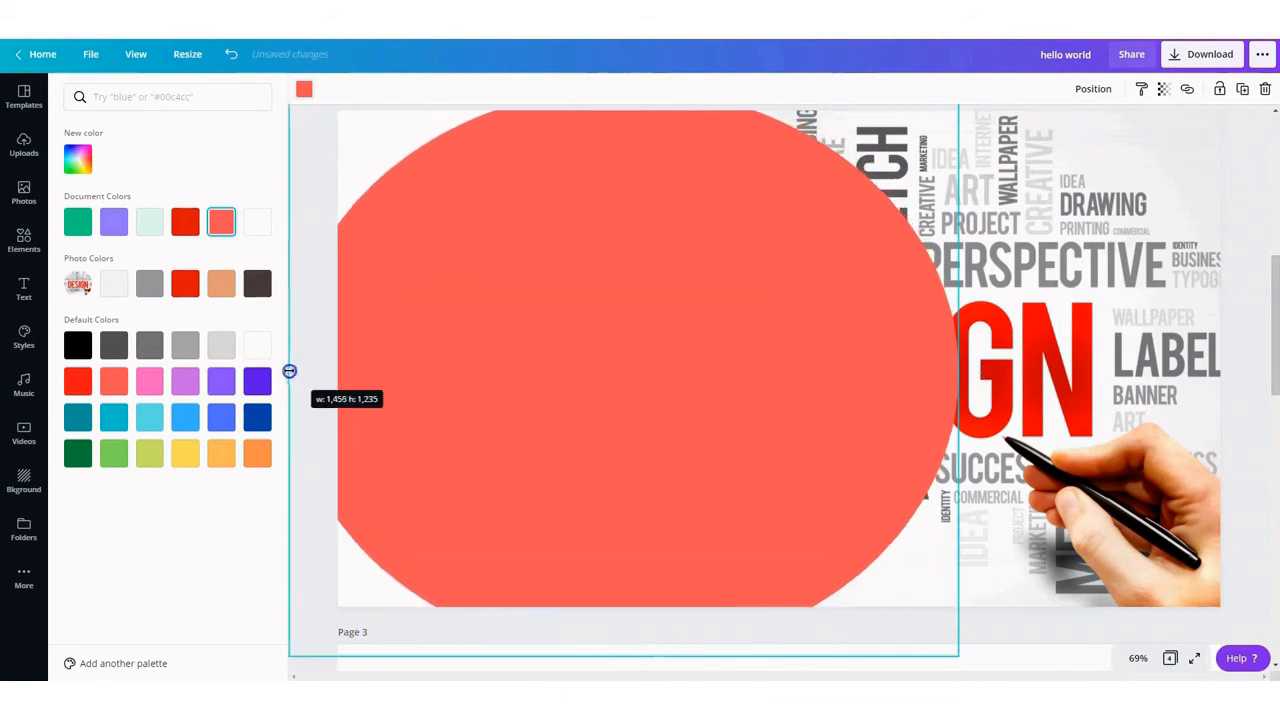
{"action": "left_click_drag", "start_coordinate": [763, 350], "coordinate": [508, 354]}
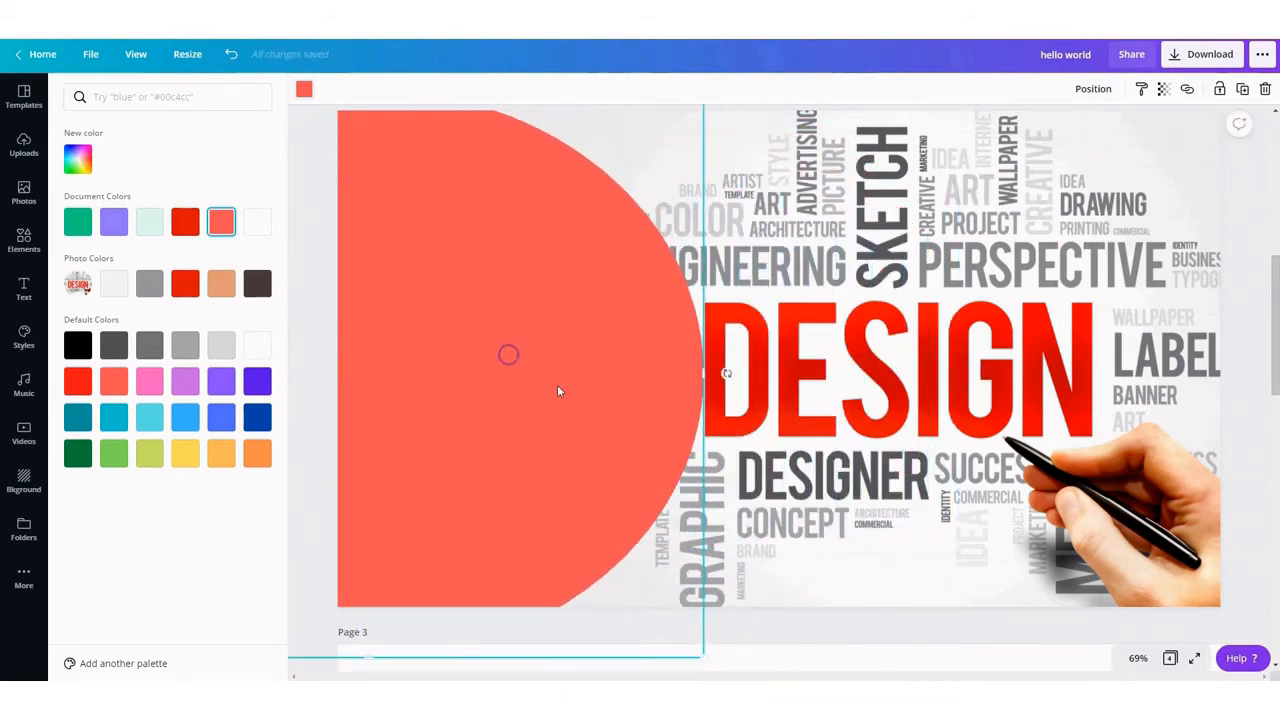
{"action": "right_click", "coordinate": [434, 535]}
{"action": "left_click", "coordinate": [496, 544]}
{"action": "right_click", "coordinate": [429, 527]}
{"action": "left_click", "coordinate": [498, 597]}
{"action": "left_click", "coordinate": [802, 625]}
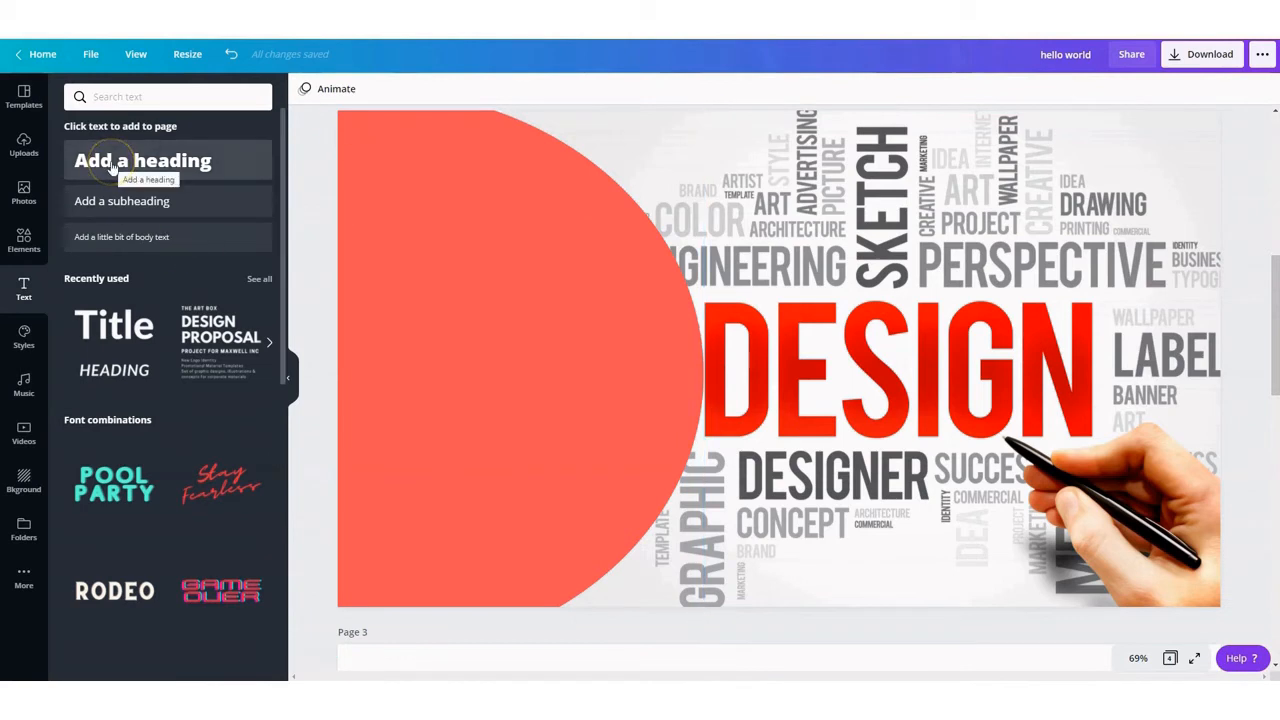
Place the recently used Title and Heading text combination on the coral circle, worded "CANVA" and "CONTENT DESIGNING TOOL"
{"action": "left_click", "coordinate": [117, 340]}
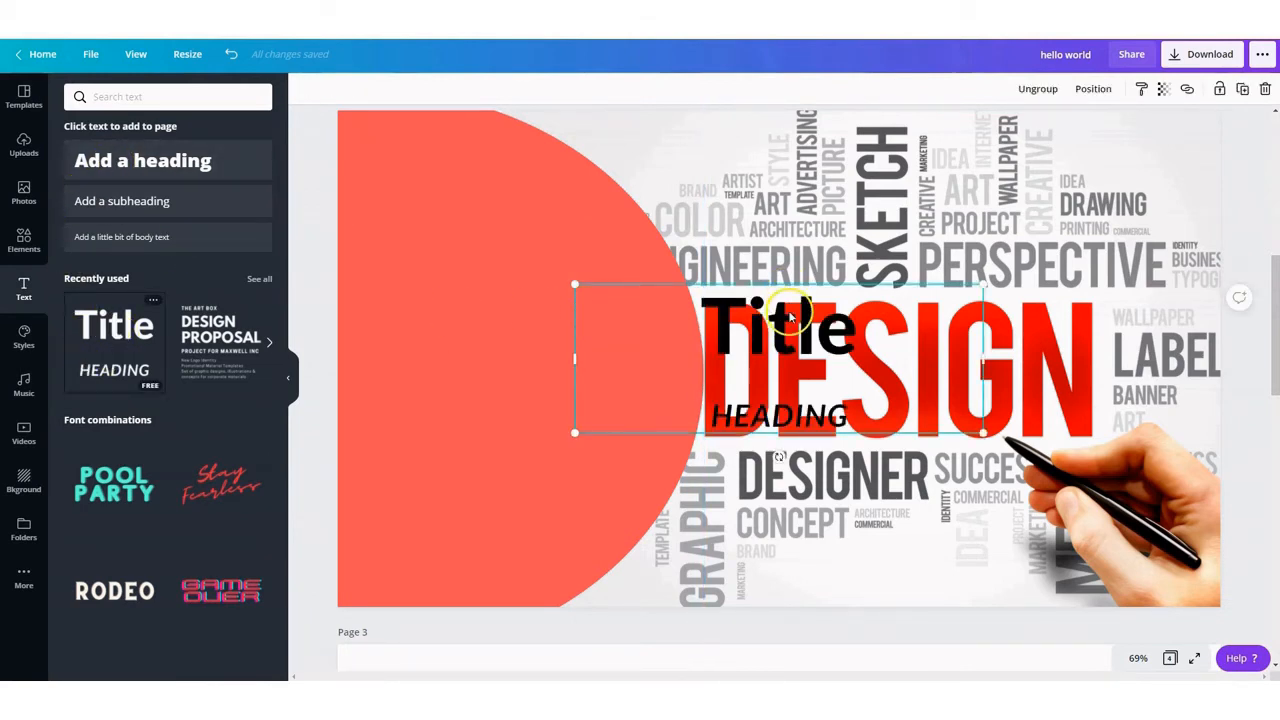
{"action": "left_click_drag", "start_coordinate": [790, 318], "coordinate": [525, 316]}
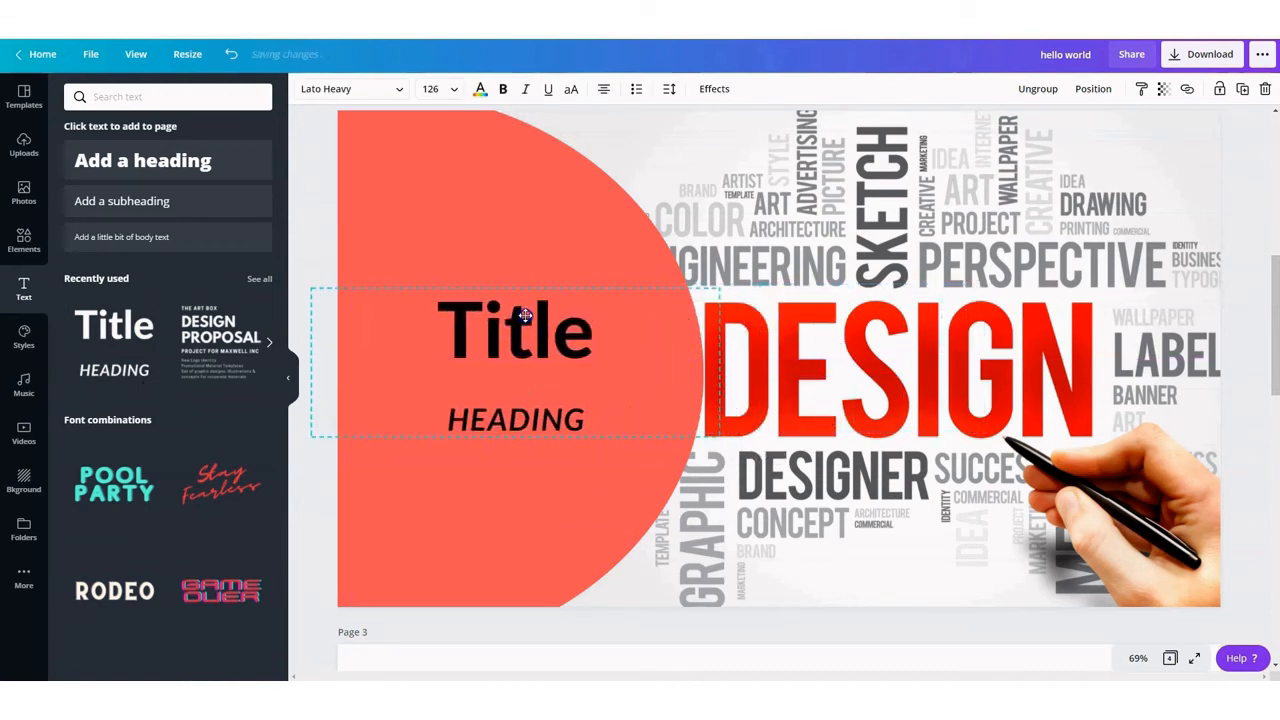
{"action": "double_click", "coordinate": [525, 330]}
{"action": "type", "text": "CANVA"}
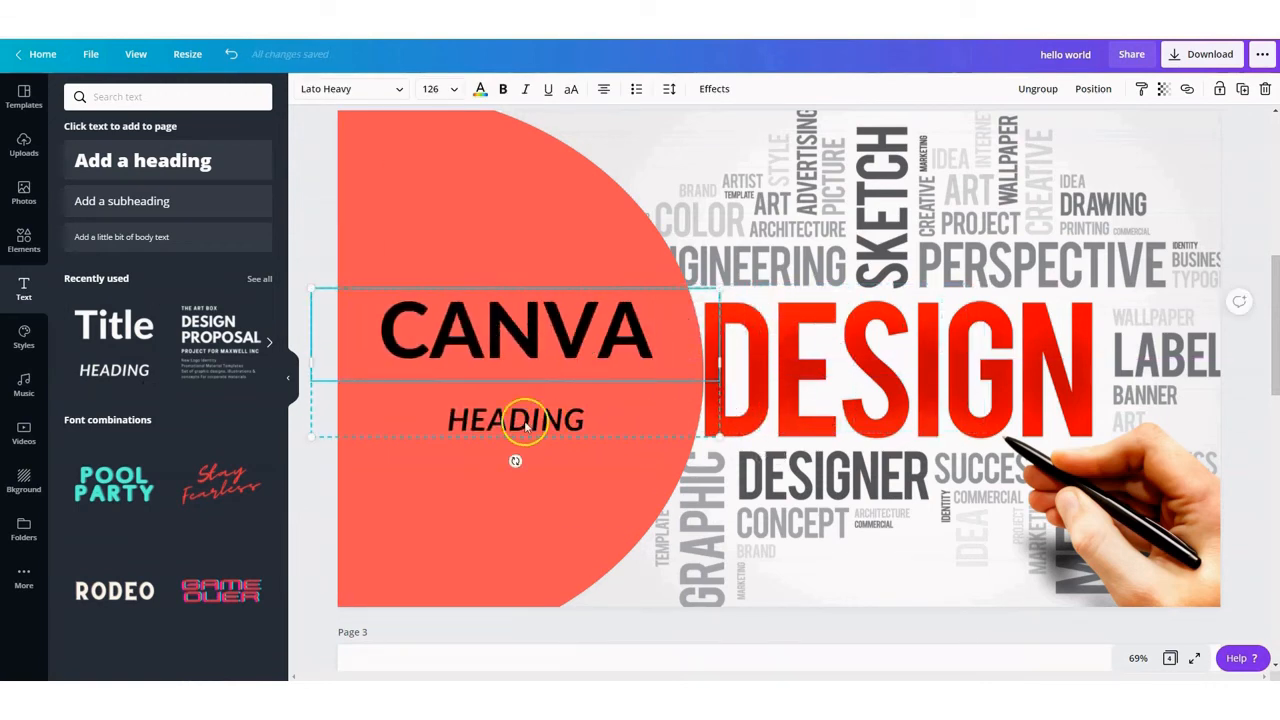
{"action": "double_click", "coordinate": [515, 420]}
{"action": "type", "text": "CONTENT DESIGNING TOOL"}
Colour both the CANVA title and its subtitle white, and set the subtitle's font size to 42
{"action": "double_click", "coordinate": [536, 323]}
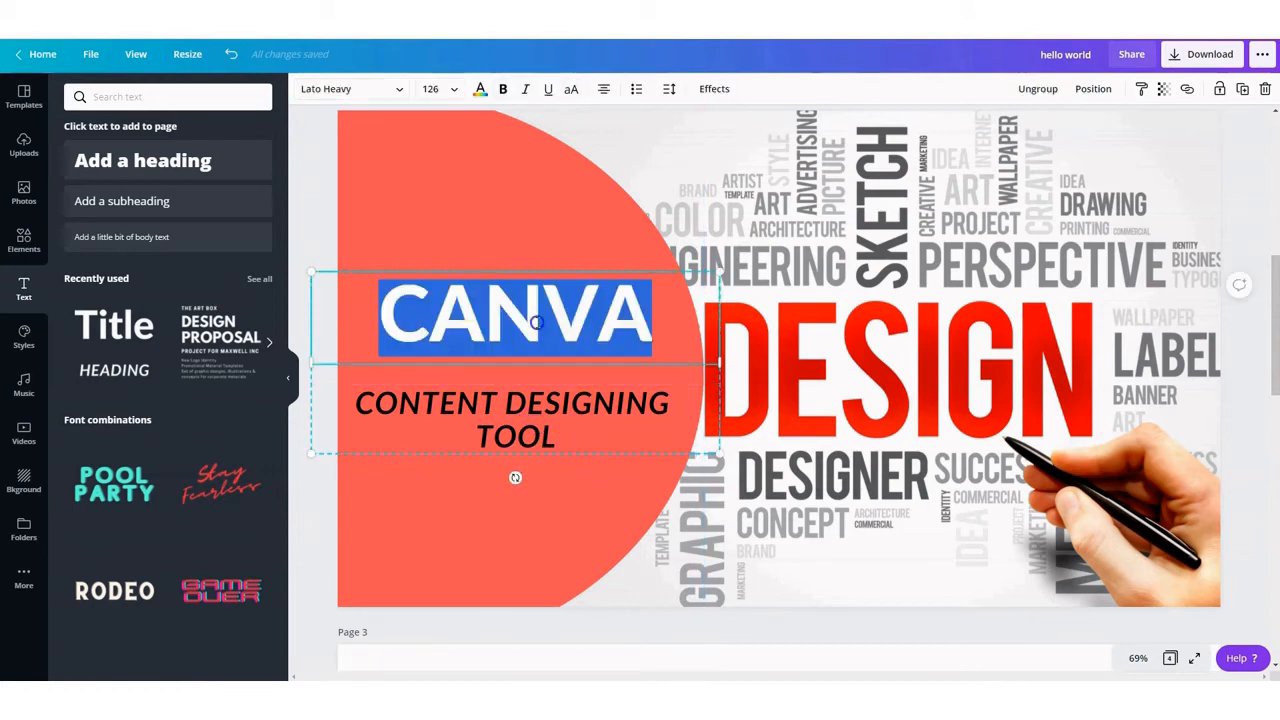
{"action": "left_click", "coordinate": [480, 89]}
{"action": "left_click", "coordinate": [257, 222]}
{"action": "left_click_drag", "start_coordinate": [557, 438], "coordinate": [446, 440]}
{"action": "left_click", "coordinate": [427, 89]}
{"action": "left_click", "coordinate": [434, 337]}
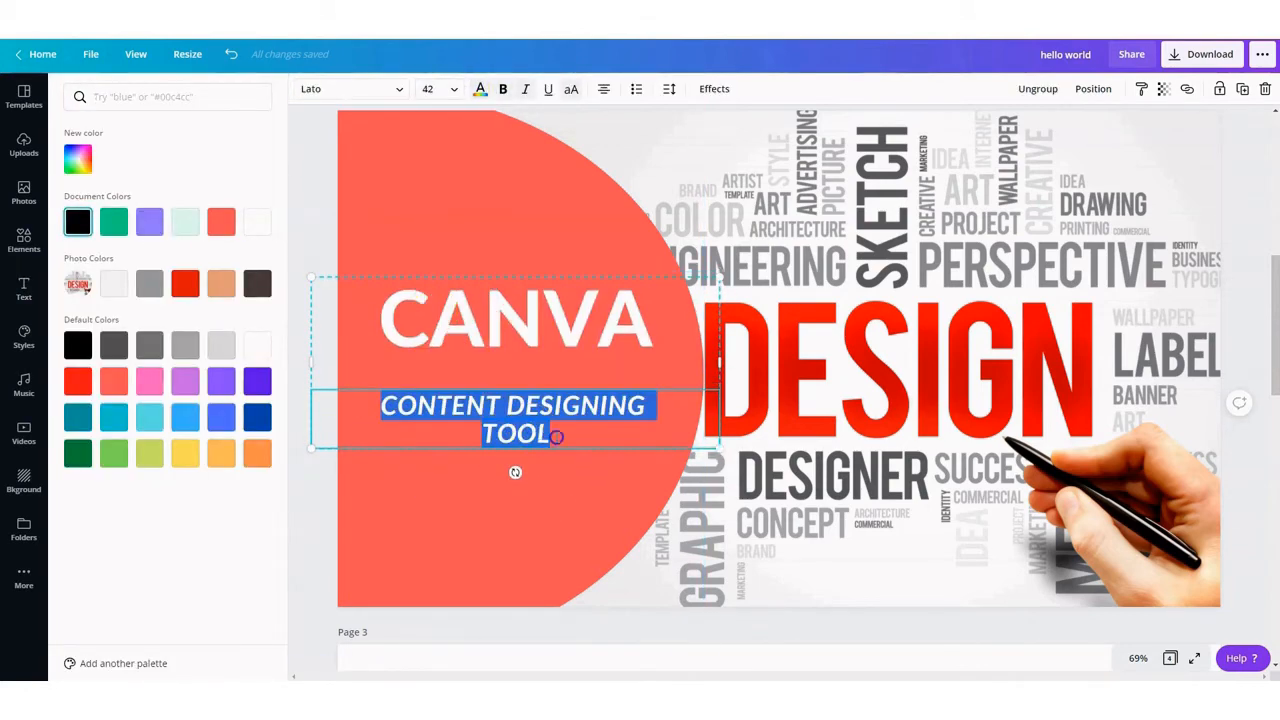
{"action": "left_click", "coordinate": [257, 222]}
{"action": "left_click", "coordinate": [482, 530]}
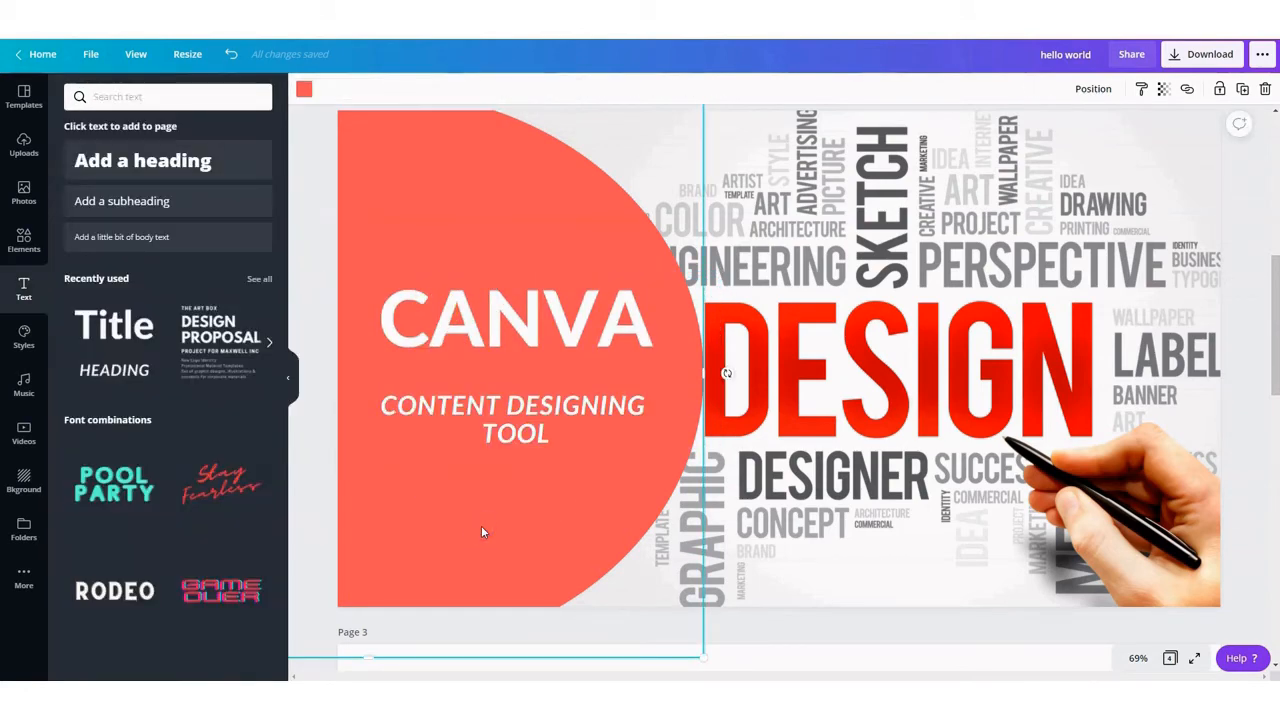
Set the line height of the CONTENT DESIGNING TOOL subtitle to 1.5
{"action": "left_click", "coordinate": [520, 412]}
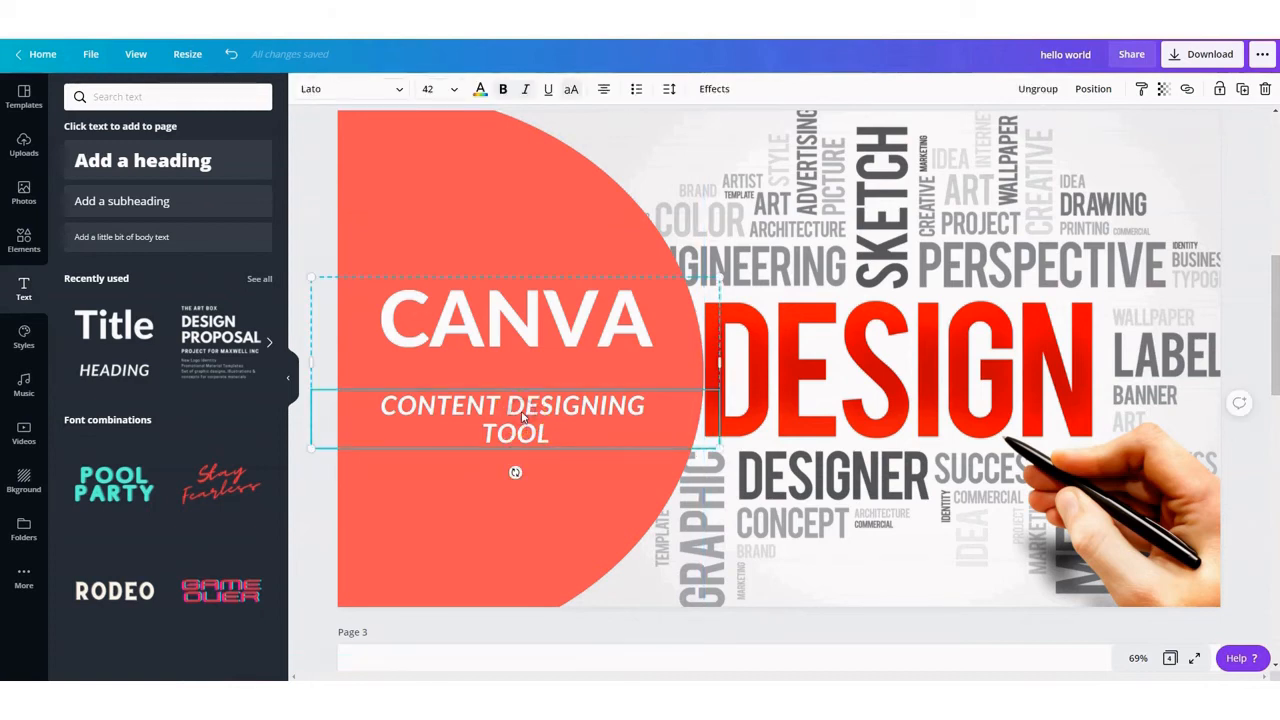
{"action": "left_click", "coordinate": [669, 89]}
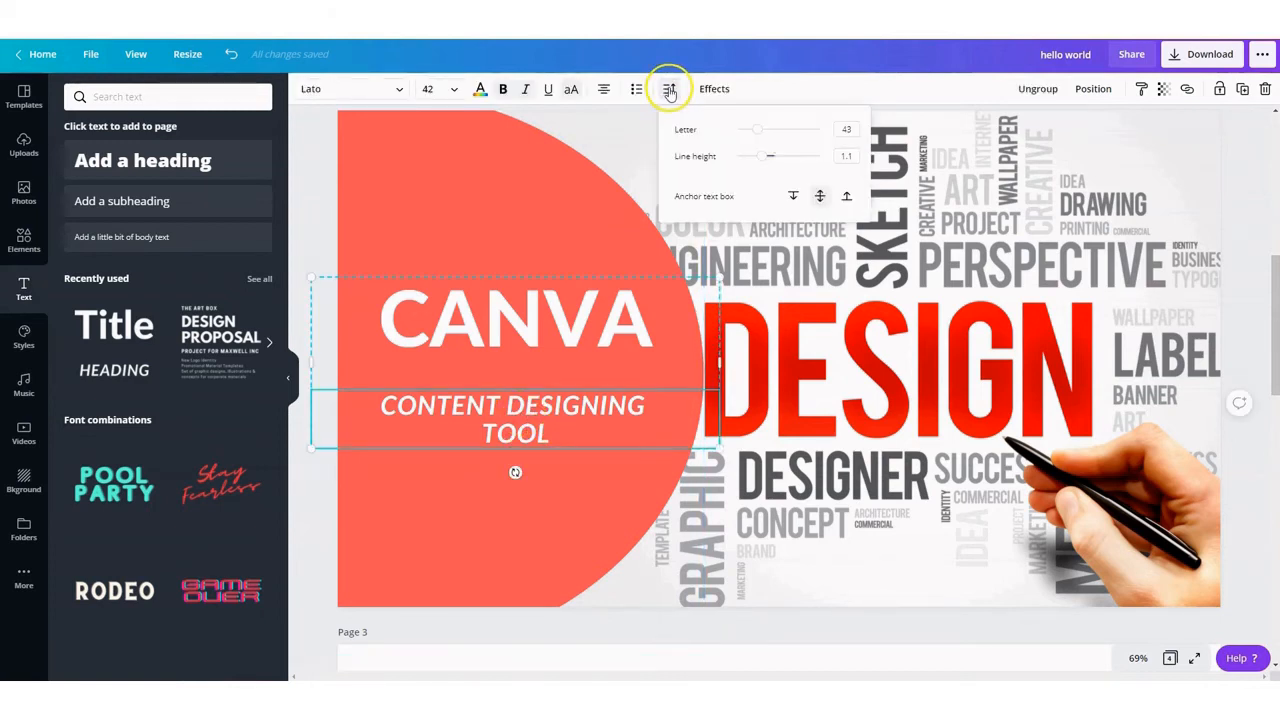
{"action": "left_click", "coordinate": [848, 156]}
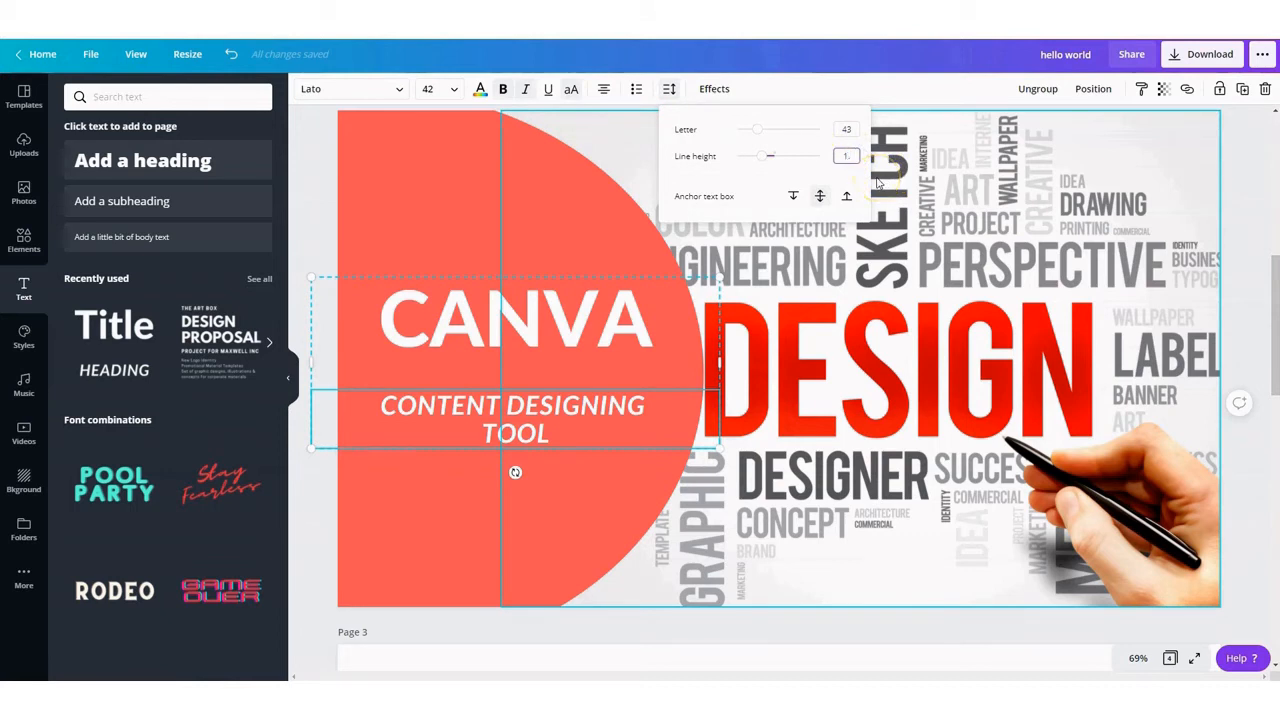
{"action": "key", "text": "Return"}
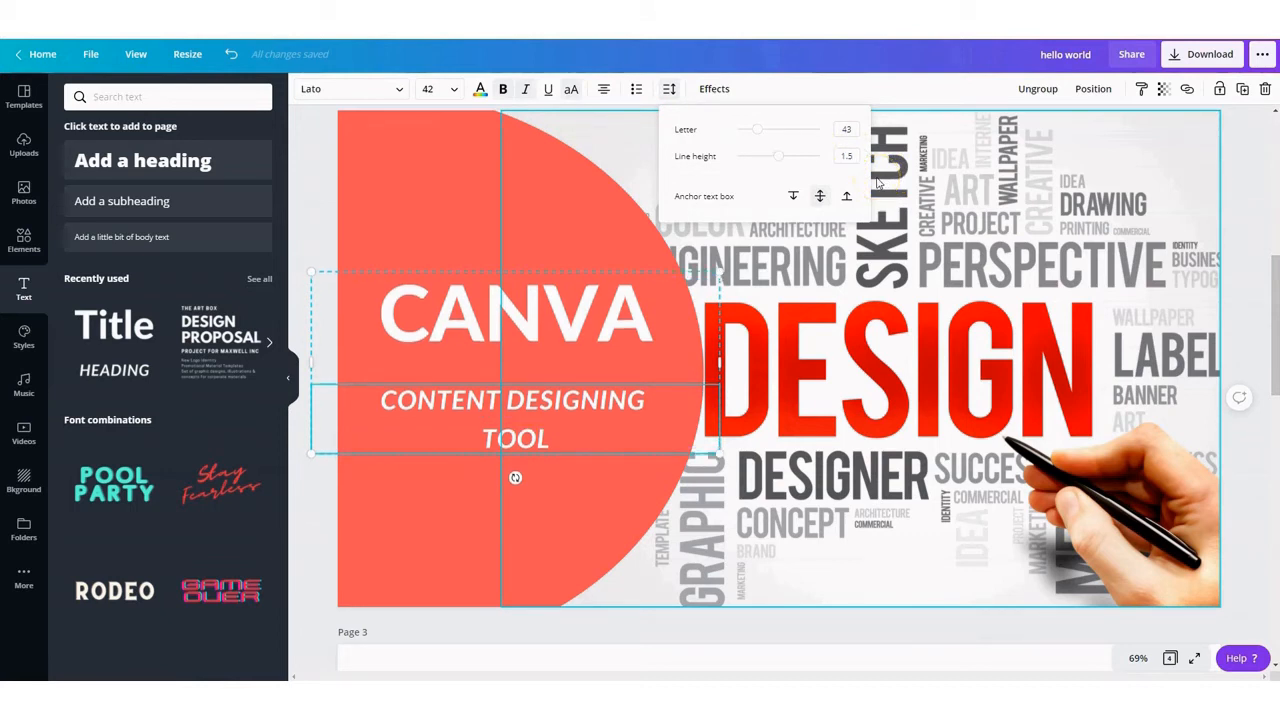
{"action": "left_click", "coordinate": [520, 510]}
Shift the text group slightly right until its frame meets the page's left edge, and align it to the page's middle
{"action": "left_click", "coordinate": [522, 343]}
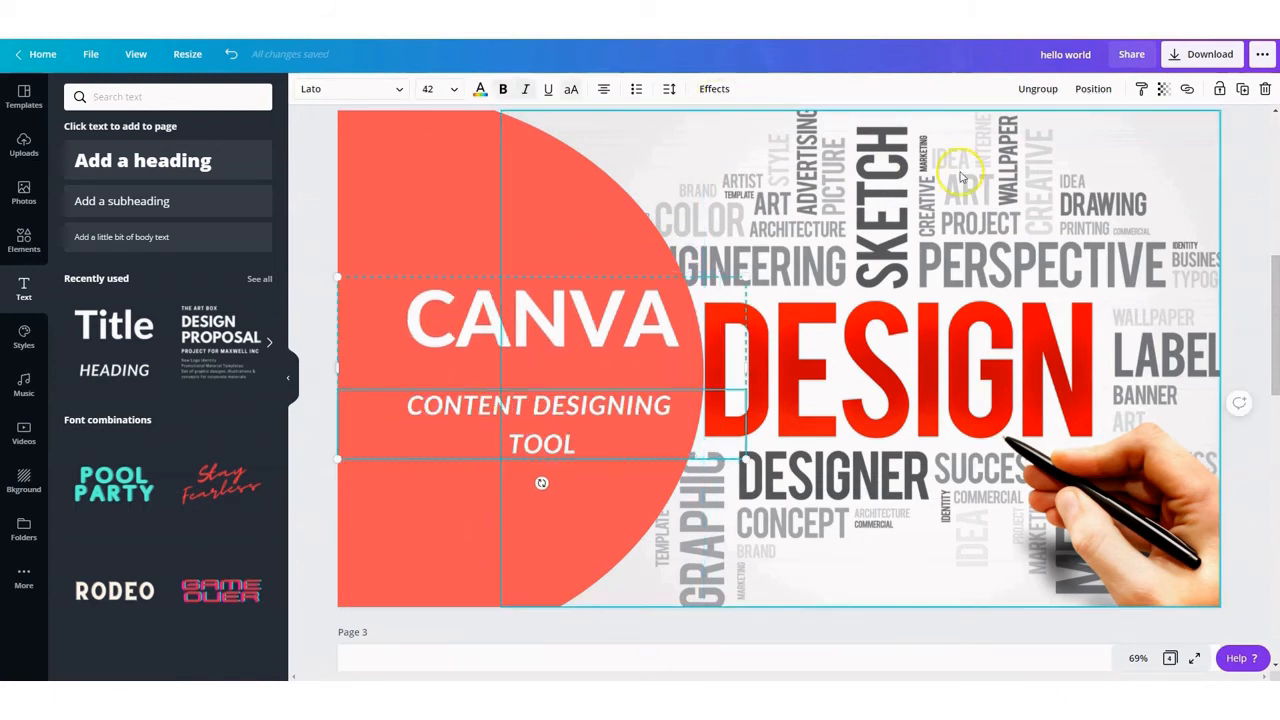
{"action": "left_click", "coordinate": [1093, 89]}
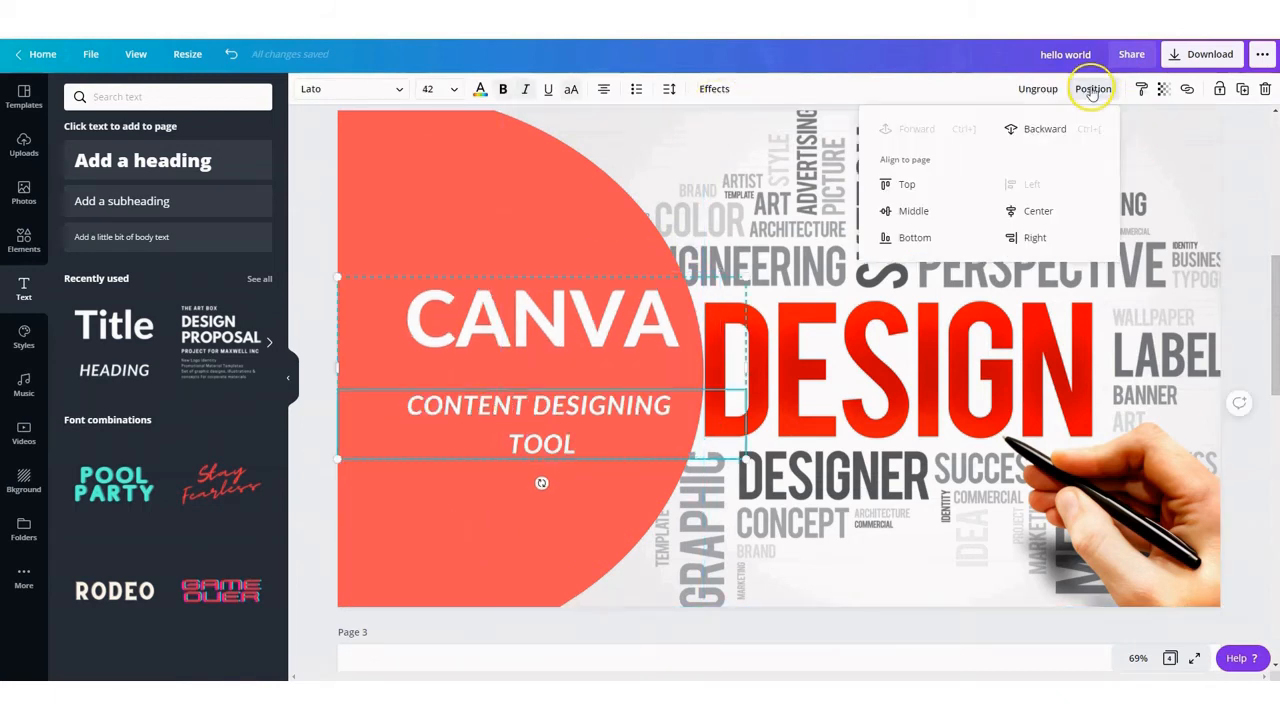
{"action": "left_click", "coordinate": [914, 212]}
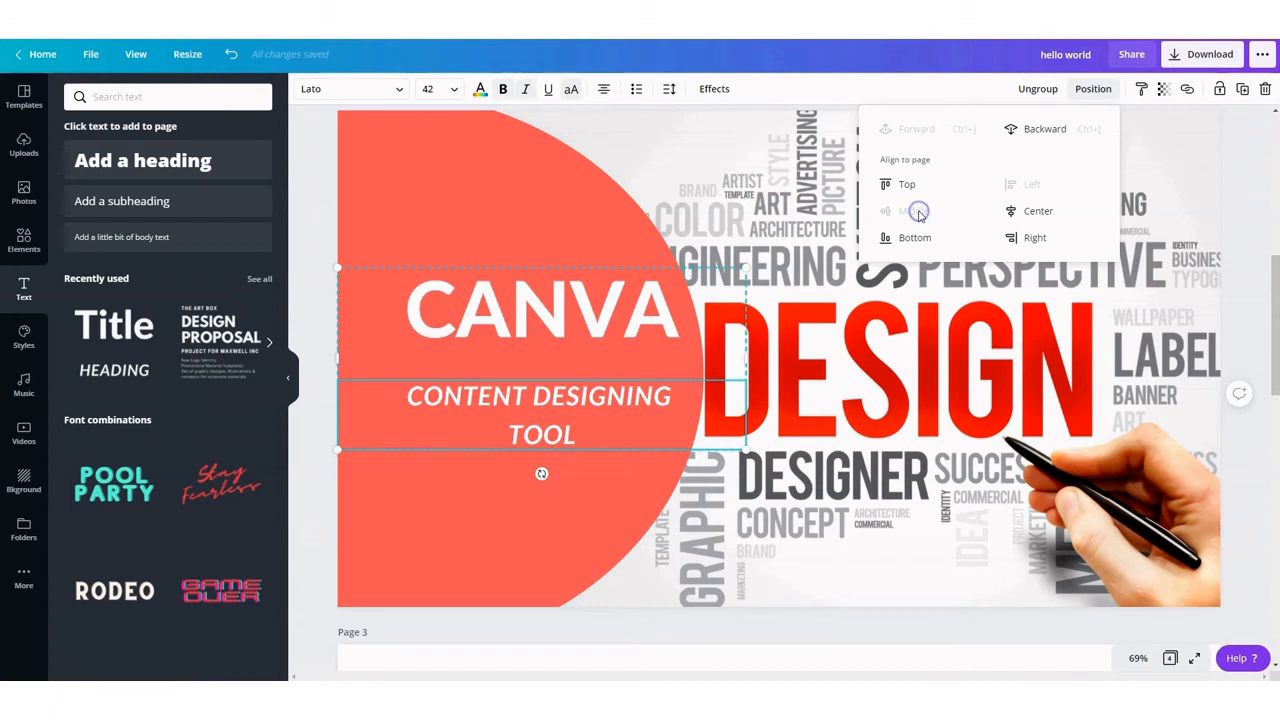
Move the title and subtitle group a little lower on the coral circle
{"action": "left_click", "coordinate": [482, 488]}
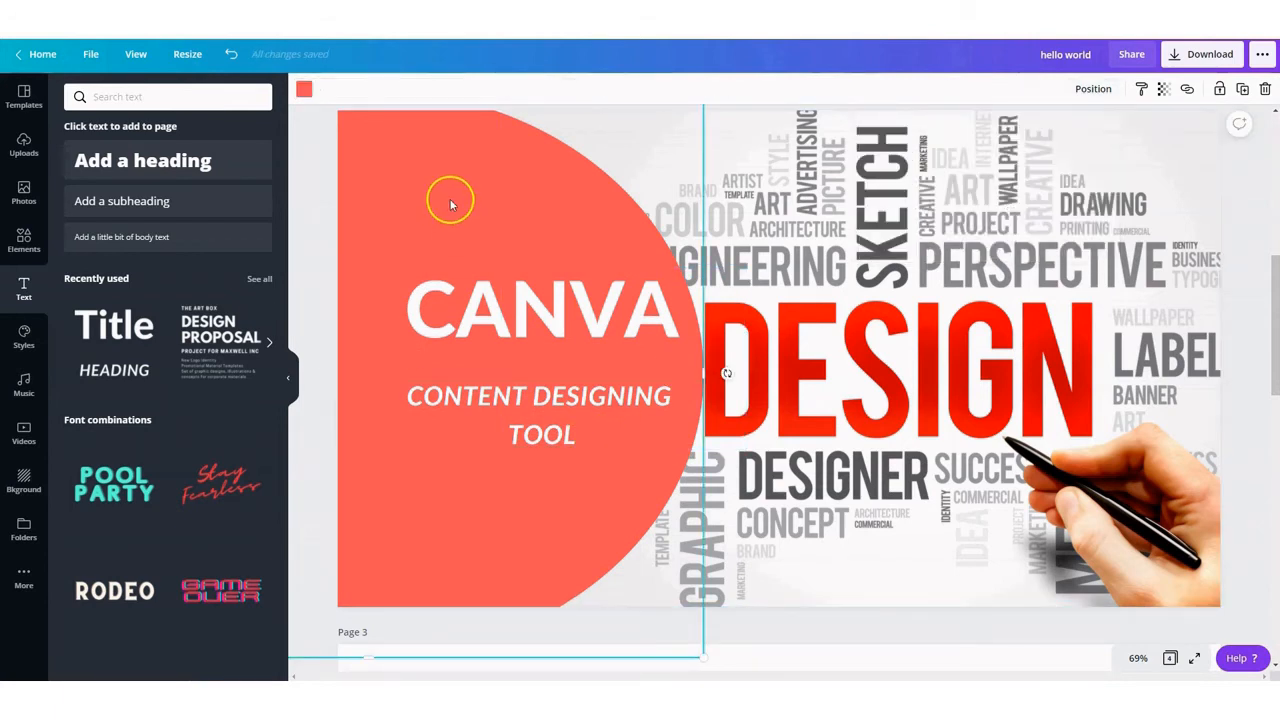
{"action": "key", "text": "ctrl+z"}
{"action": "left_click", "coordinate": [500, 358]}
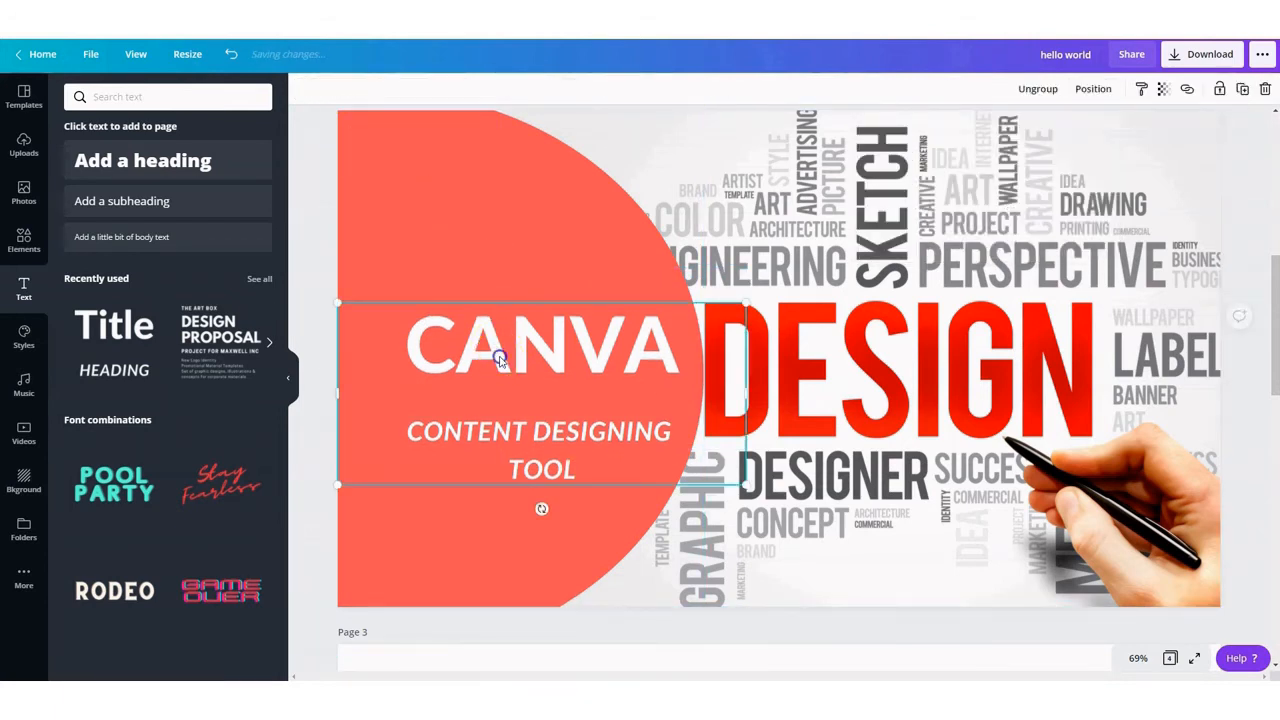
Align the text group and the coral circle on page 2 to each other's vertical middle
{"action": "left_click", "coordinate": [537, 251]}
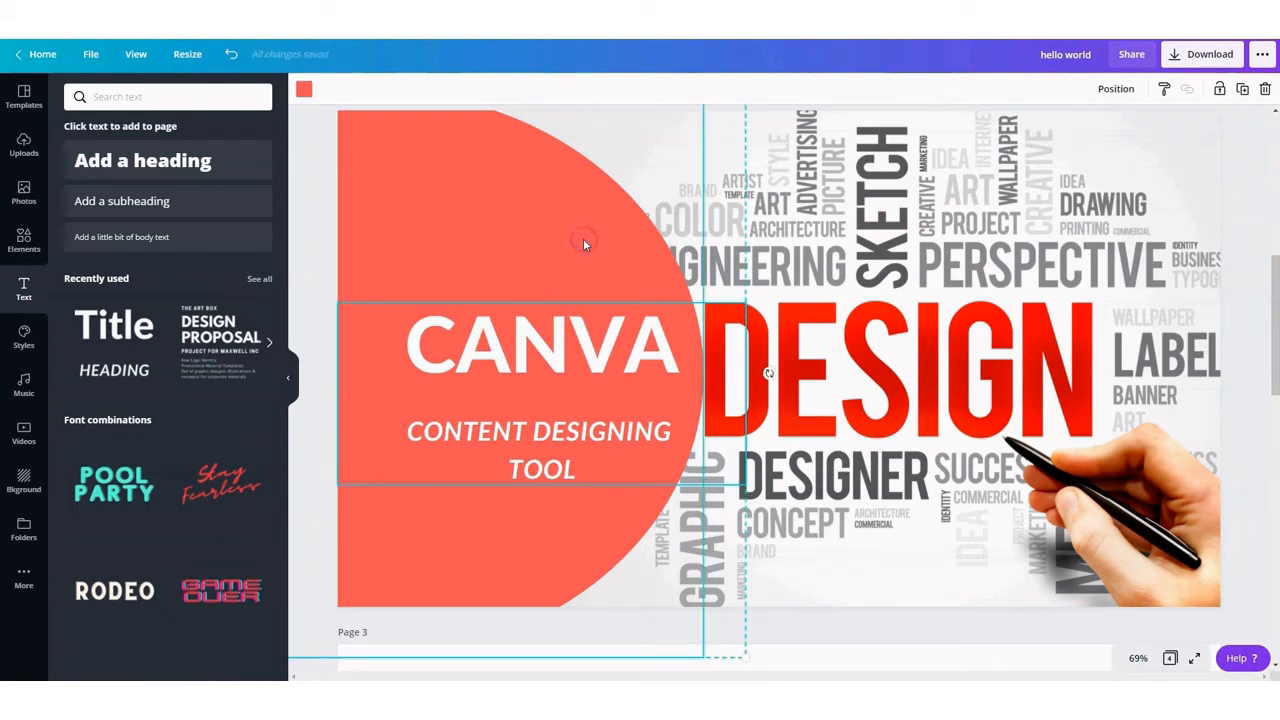
{"action": "left_click", "coordinate": [1110, 91]}
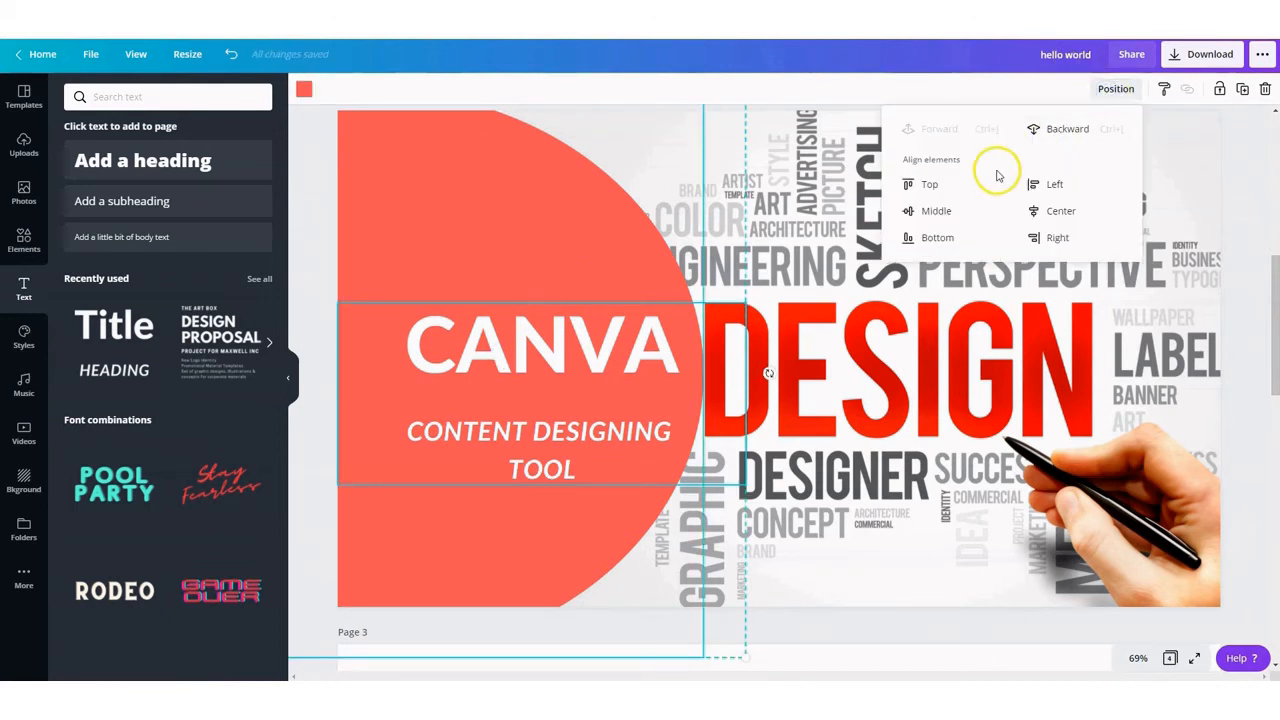
{"action": "left_click", "coordinate": [936, 213]}
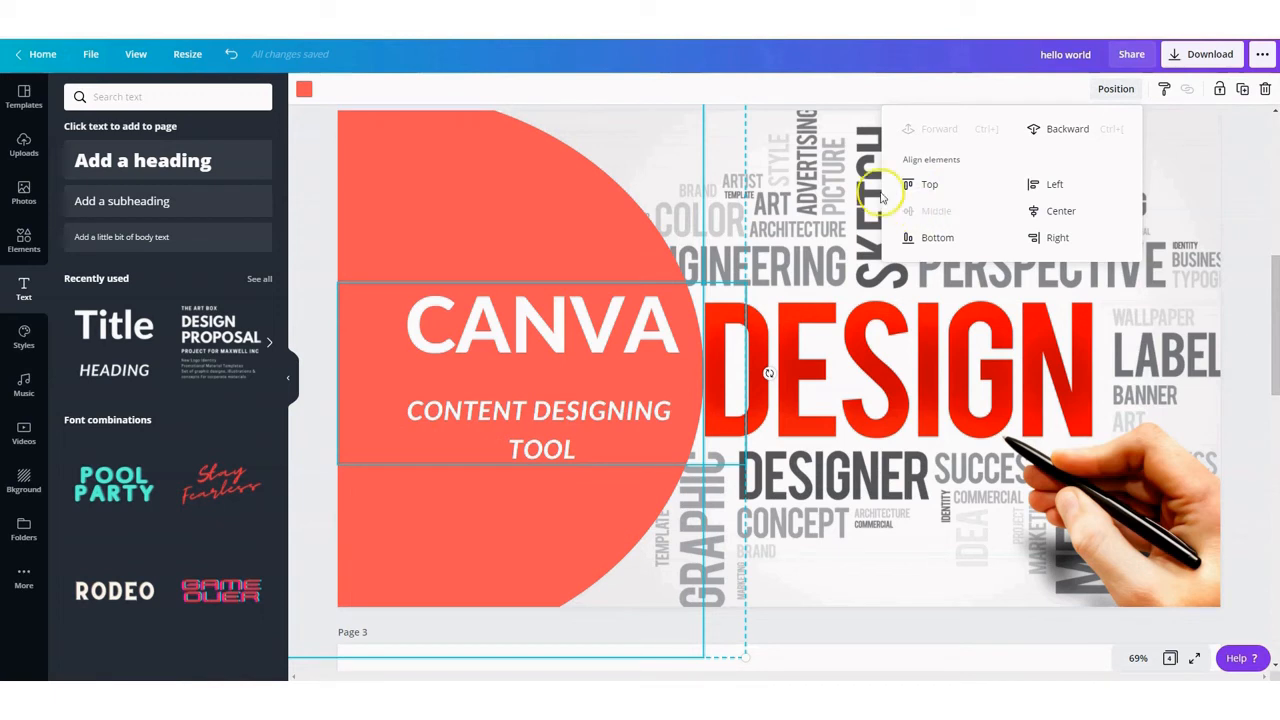
{"action": "left_click", "coordinate": [336, 160]}
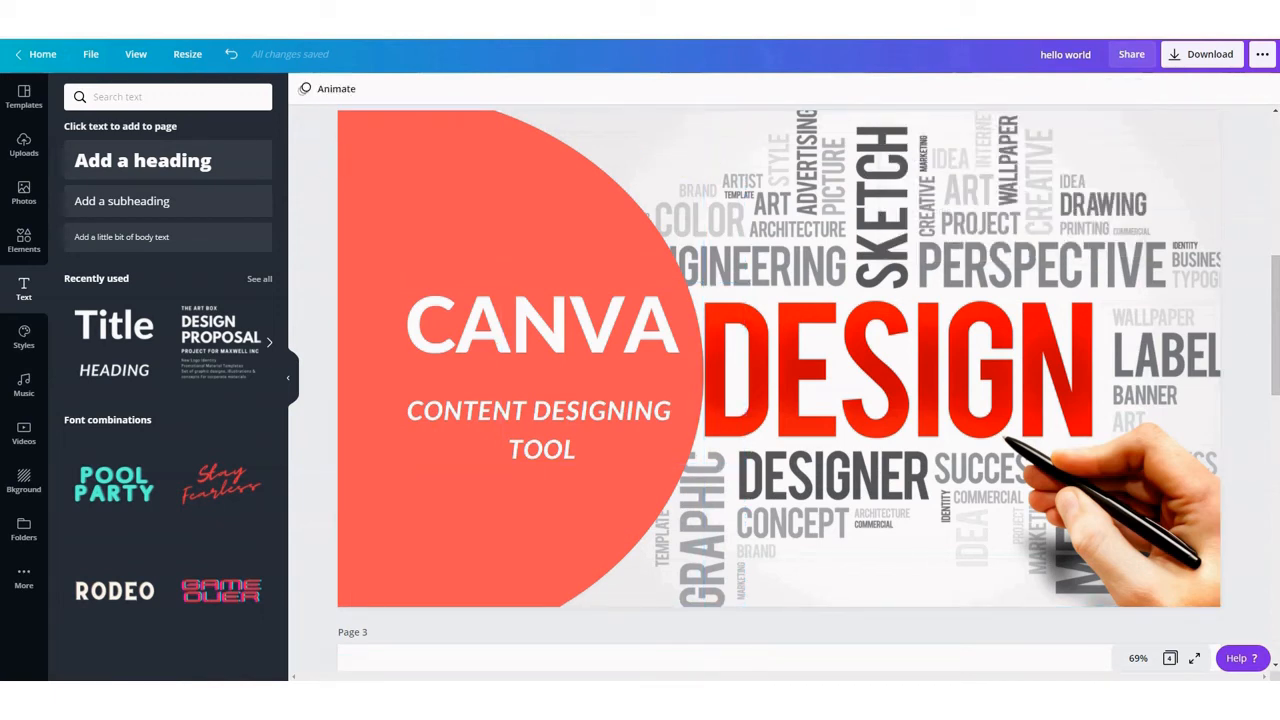
Add a blank page after the CANVA title page and select it
{"action": "scroll", "coordinate": [1145, 217], "scroll_direction": "up", "scroll_amount": 1}
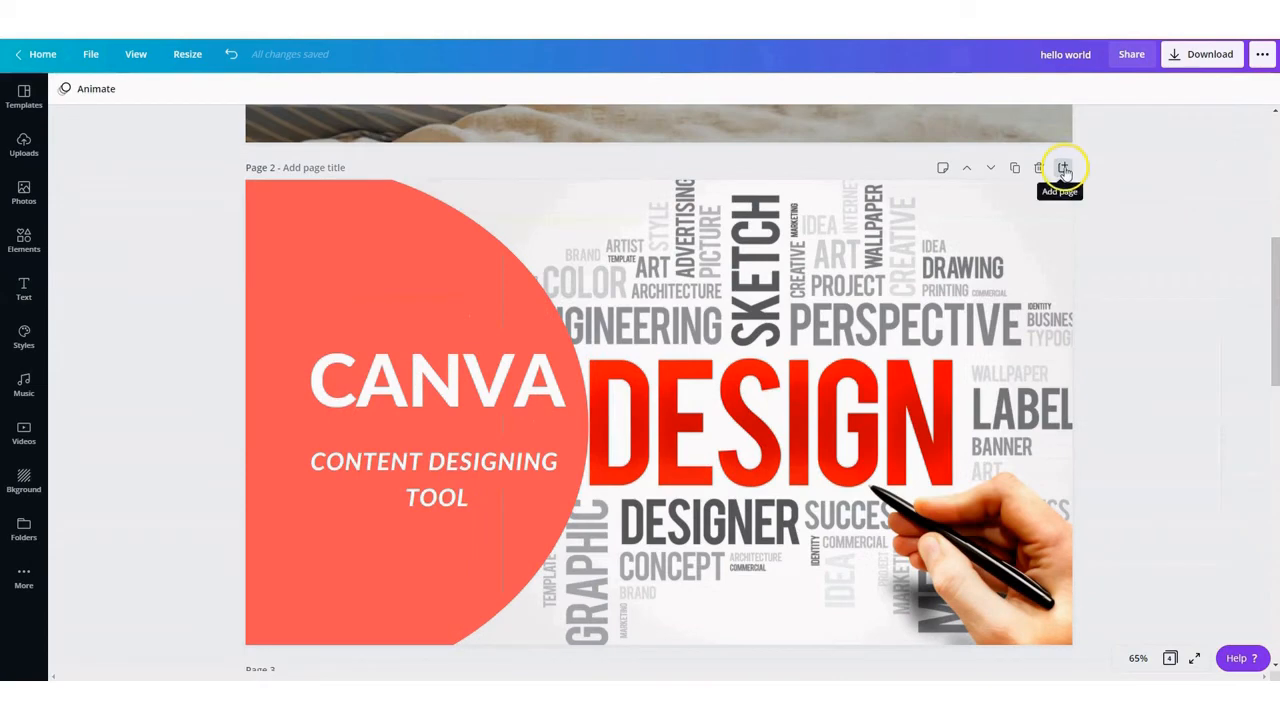
{"action": "left_click", "coordinate": [1064, 168]}
{"action": "left_click", "coordinate": [789, 357]}
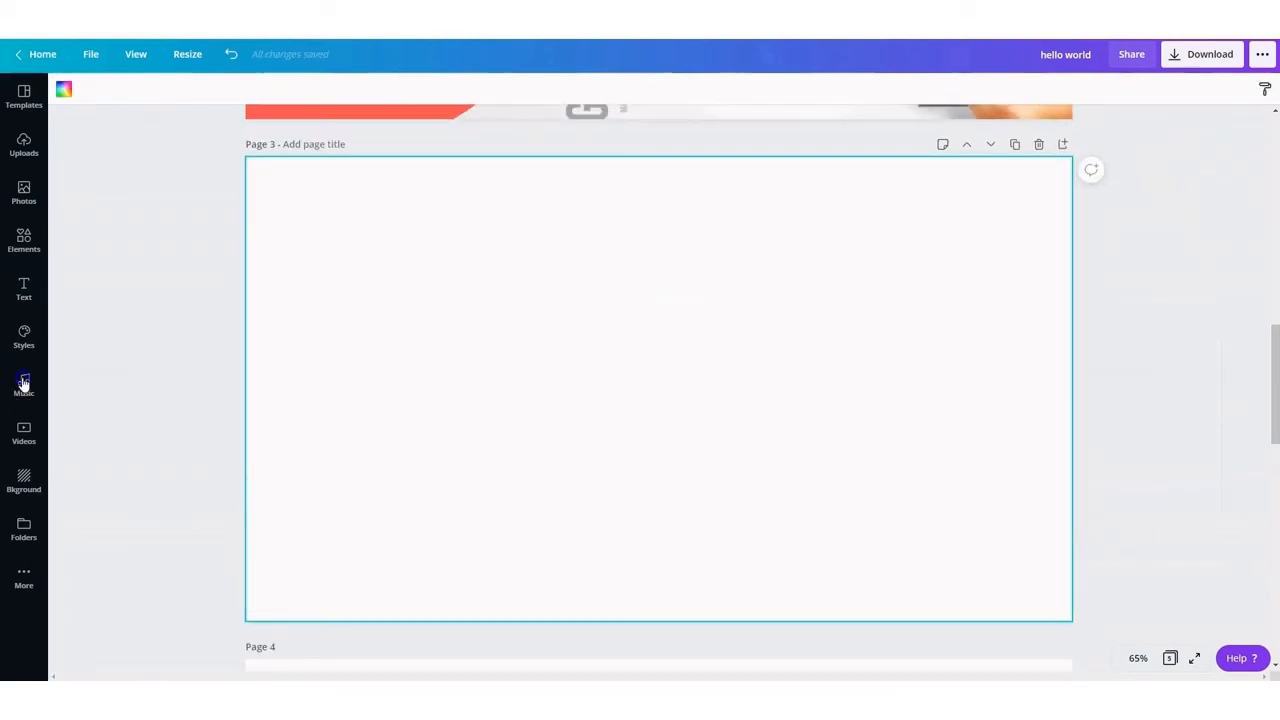
Try out the recently used A.I. music track in the design and delete it again
{"action": "left_click", "coordinate": [23, 385]}
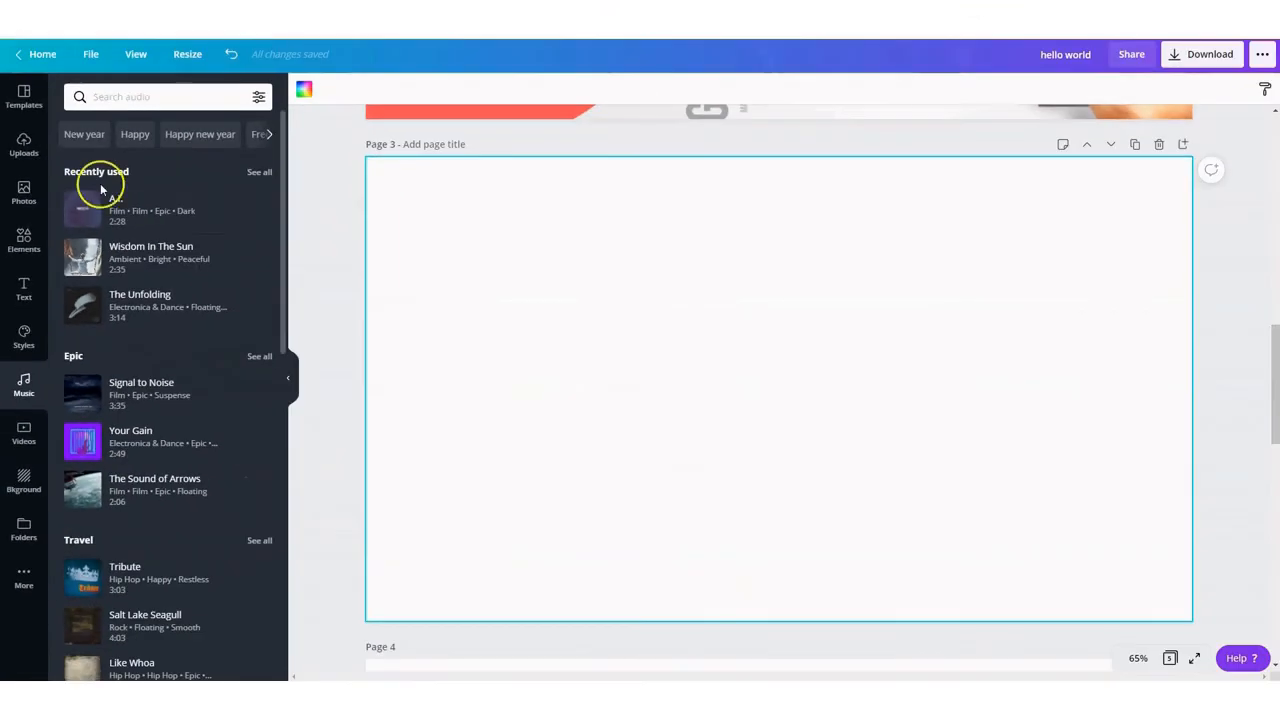
{"action": "left_click_drag", "start_coordinate": [165, 187], "coordinate": [1063, 383]}
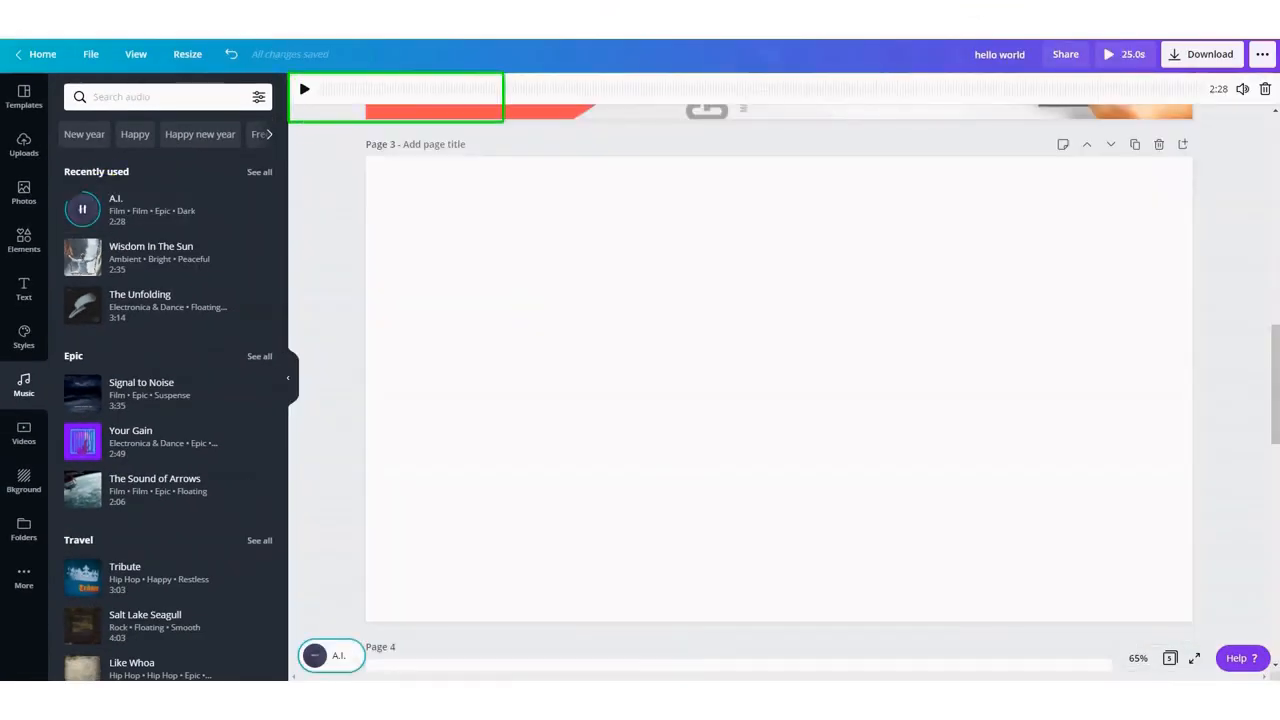
{"action": "left_click", "coordinate": [1263, 90]}
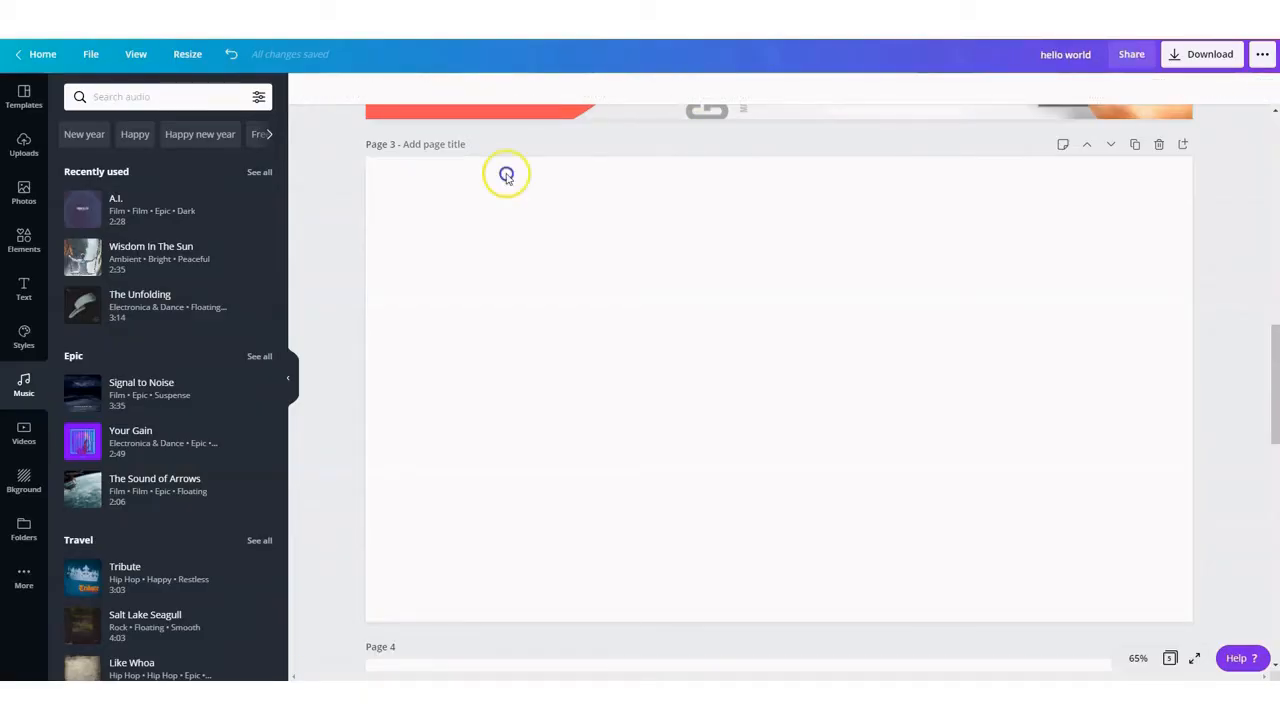
Insert the misty forest video from the Nature category on page 3 and trim it to a shorter clip
{"action": "left_click", "coordinate": [24, 432]}
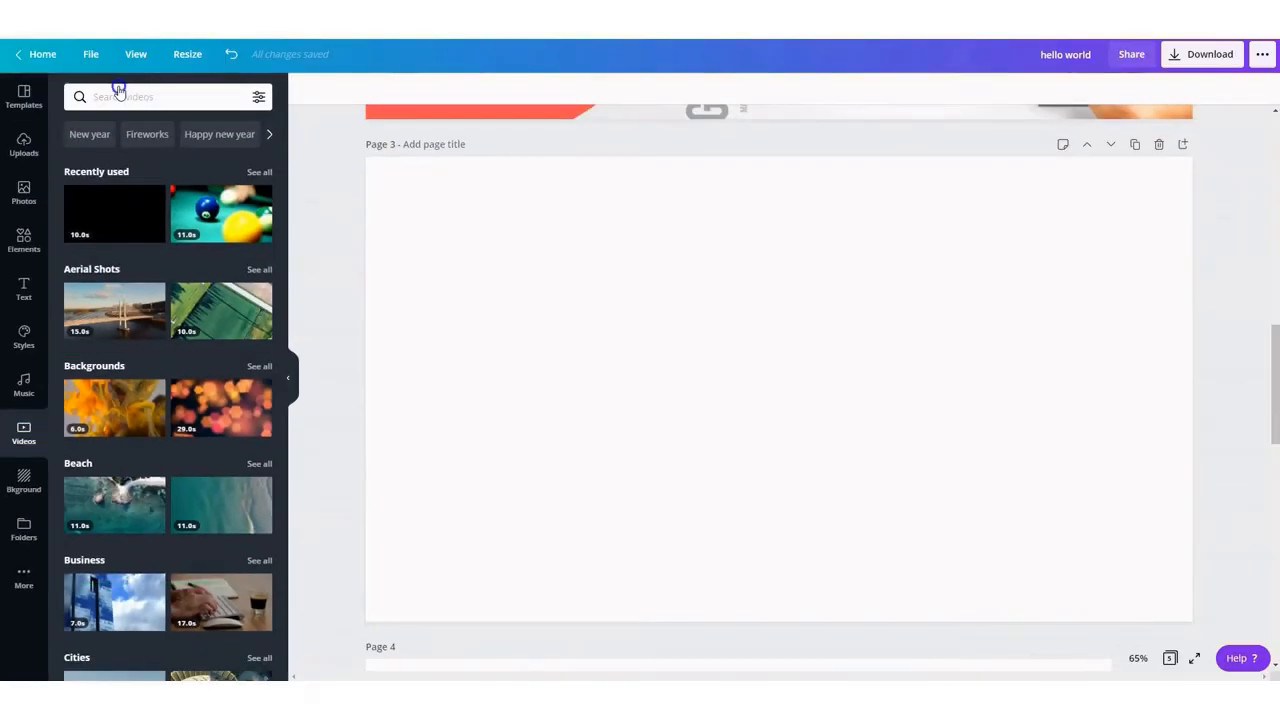
{"action": "scroll", "coordinate": [348, 362], "scroll_direction": "down", "scroll_amount": 8}
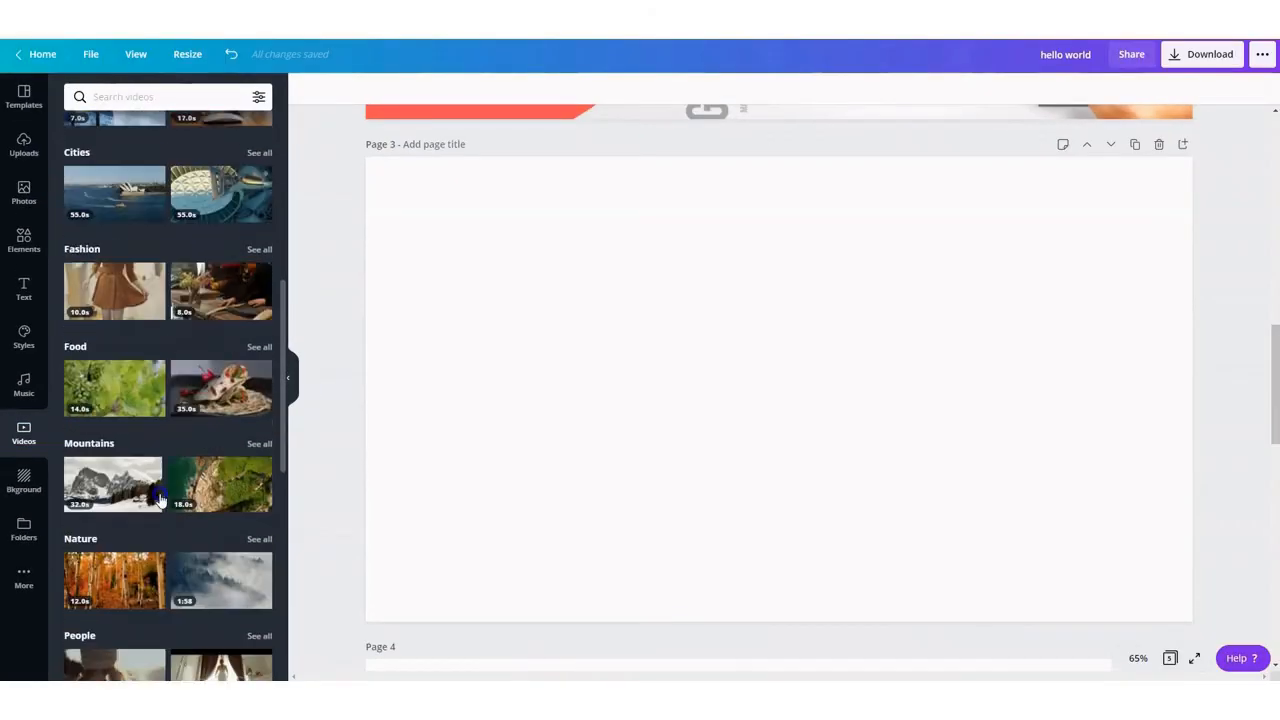
{"action": "left_click", "coordinate": [216, 322]}
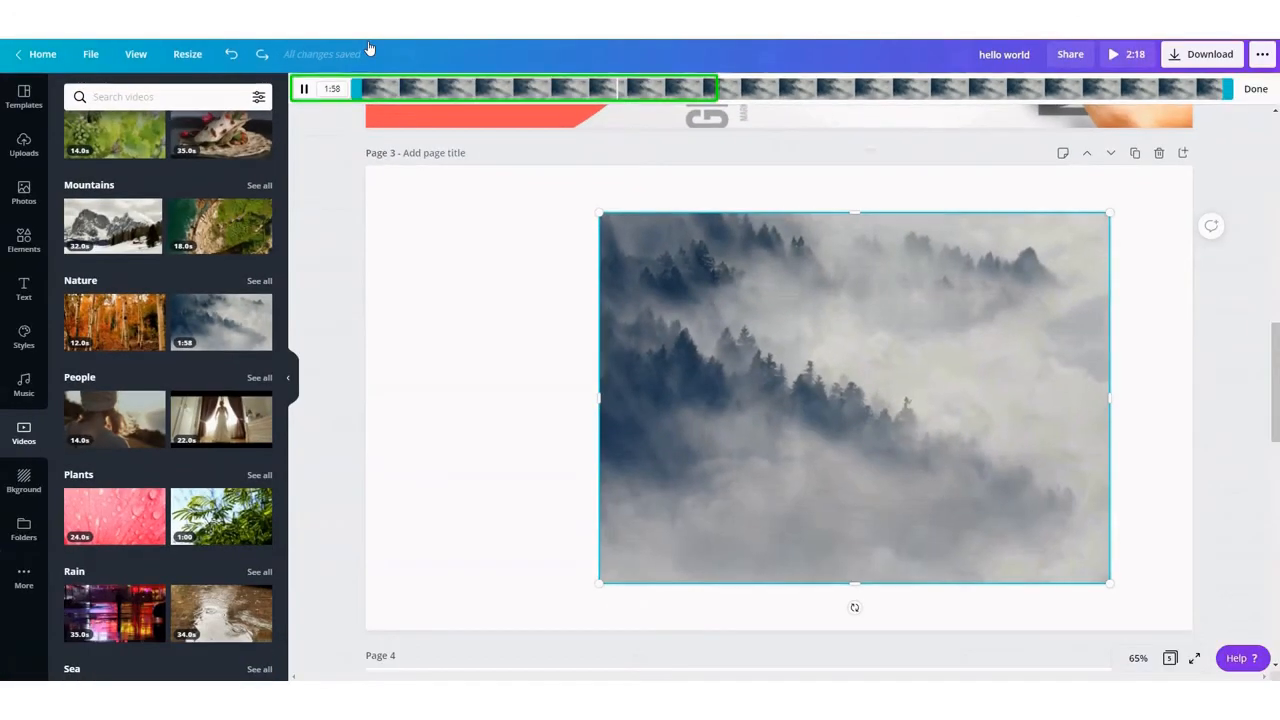
{"action": "left_click_drag", "start_coordinate": [364, 88], "coordinate": [1165, 88]}
{"action": "left_click", "coordinate": [1255, 88]}
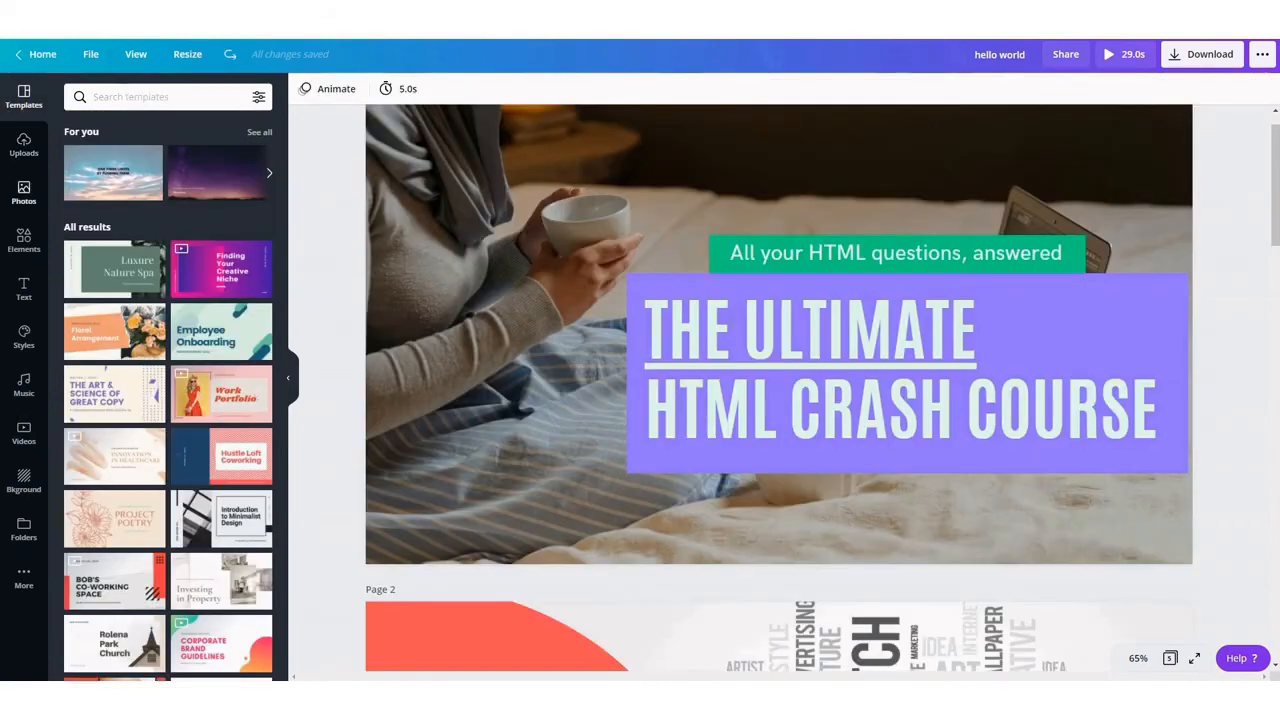
Upload the image file white from the device's Pictures folder
{"action": "left_click", "coordinate": [24, 150]}
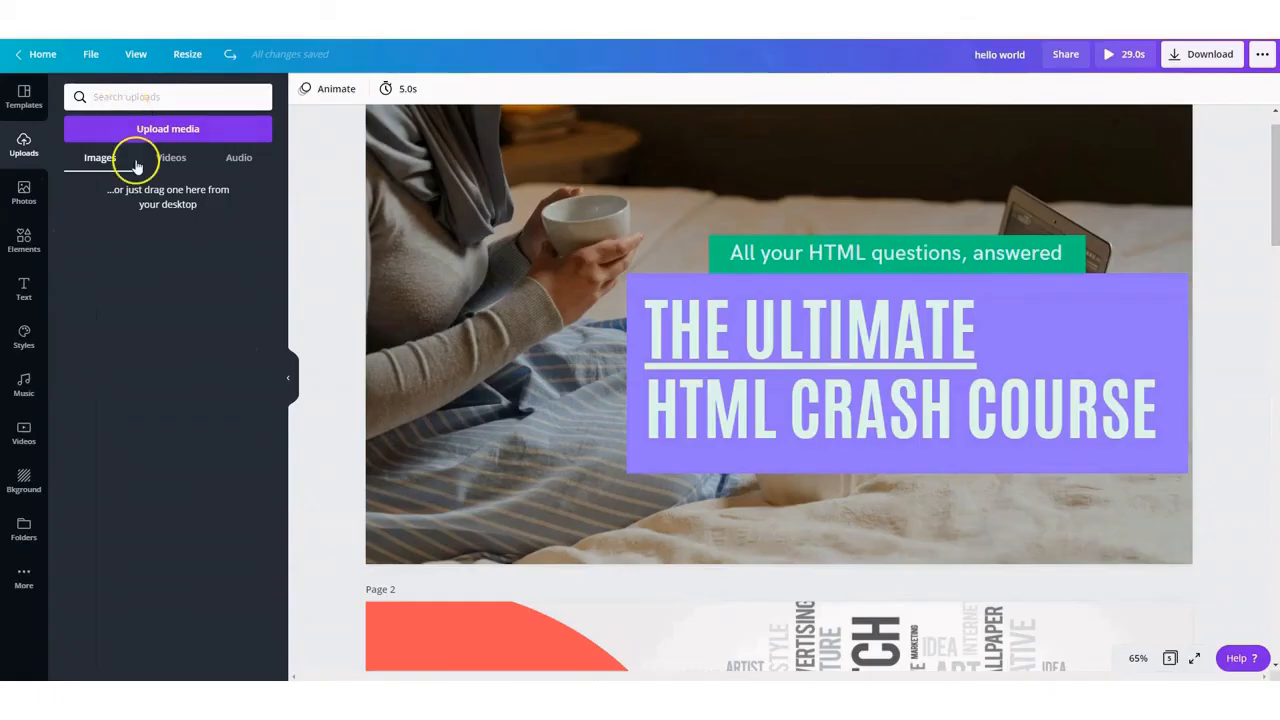
{"action": "left_click", "coordinate": [248, 222]}
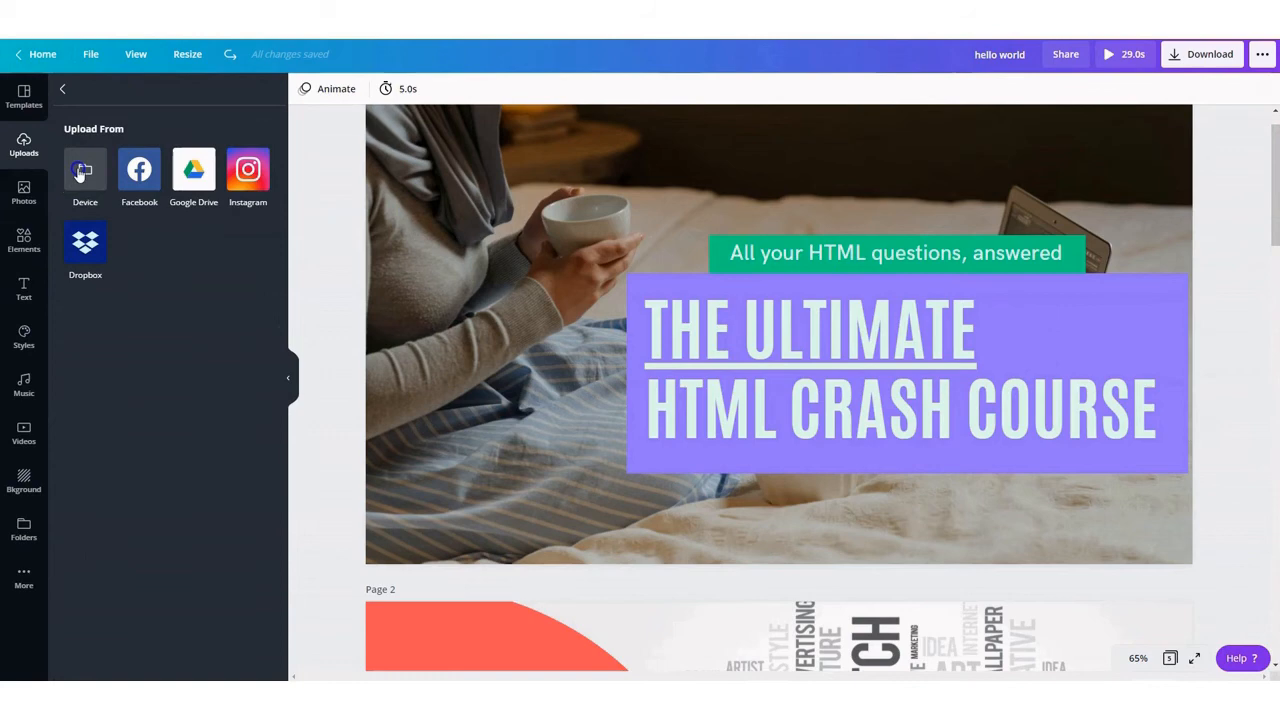
{"action": "left_click", "coordinate": [80, 174]}
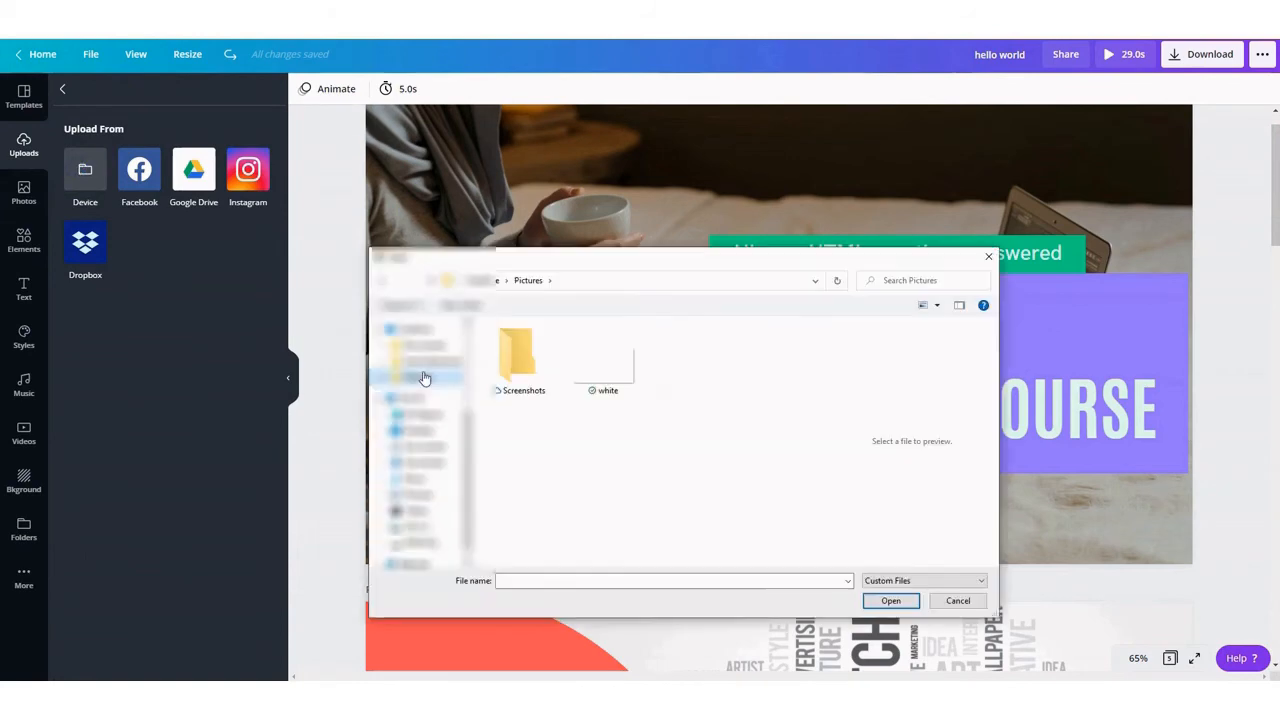
{"action": "double_click", "coordinate": [603, 362]}
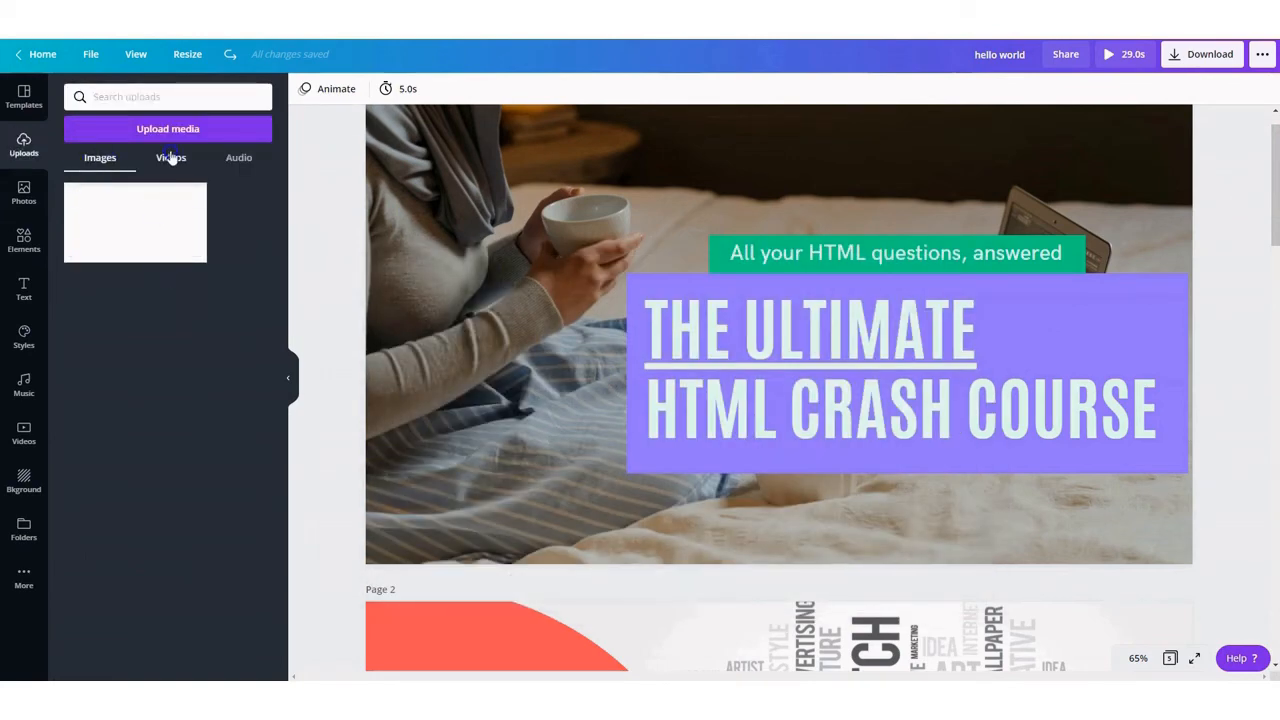
Try placing the uploaded white image in page 1's upper-left corner, and delete it again
{"action": "left_click", "coordinate": [135, 222]}
{"action": "left_click_drag", "start_coordinate": [989, 166], "coordinate": [446, 189]}
{"action": "right_click", "coordinate": [451, 185]}
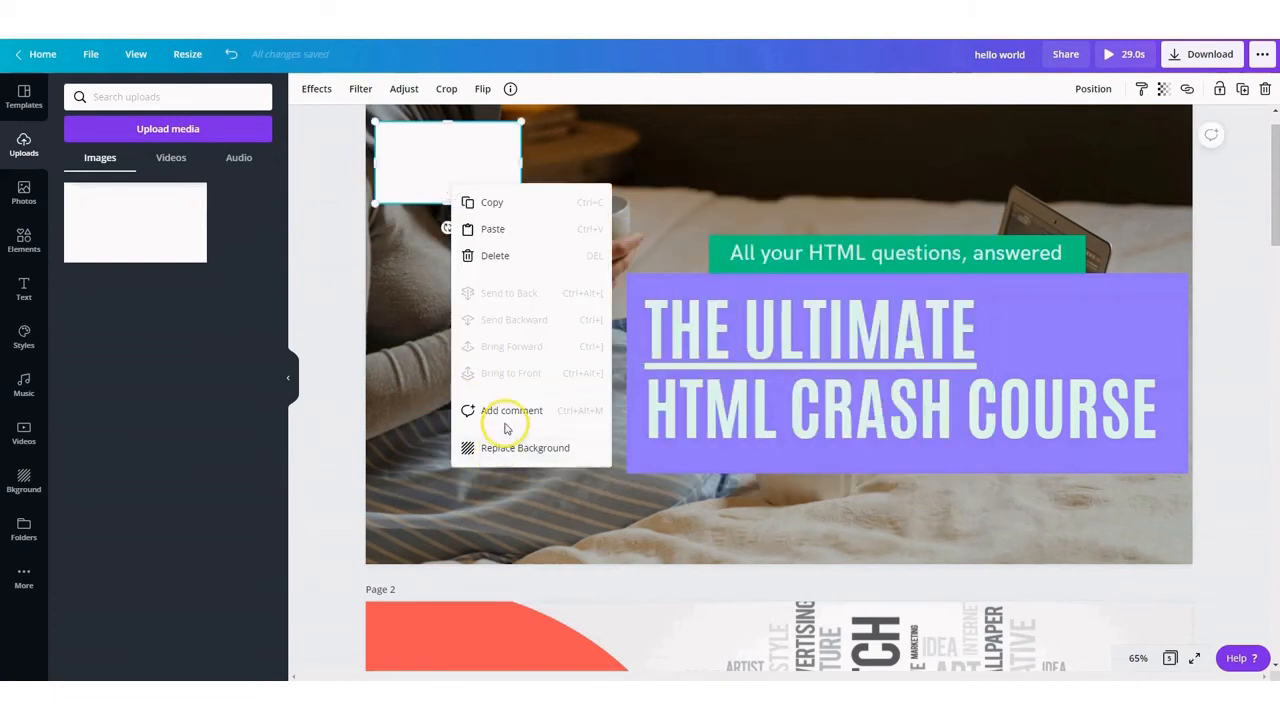
{"action": "left_click", "coordinate": [495, 255]}
{"action": "left_click", "coordinate": [171, 160]}
{"action": "left_click", "coordinate": [245, 160]}
{"action": "left_click", "coordinate": [80, 152]}
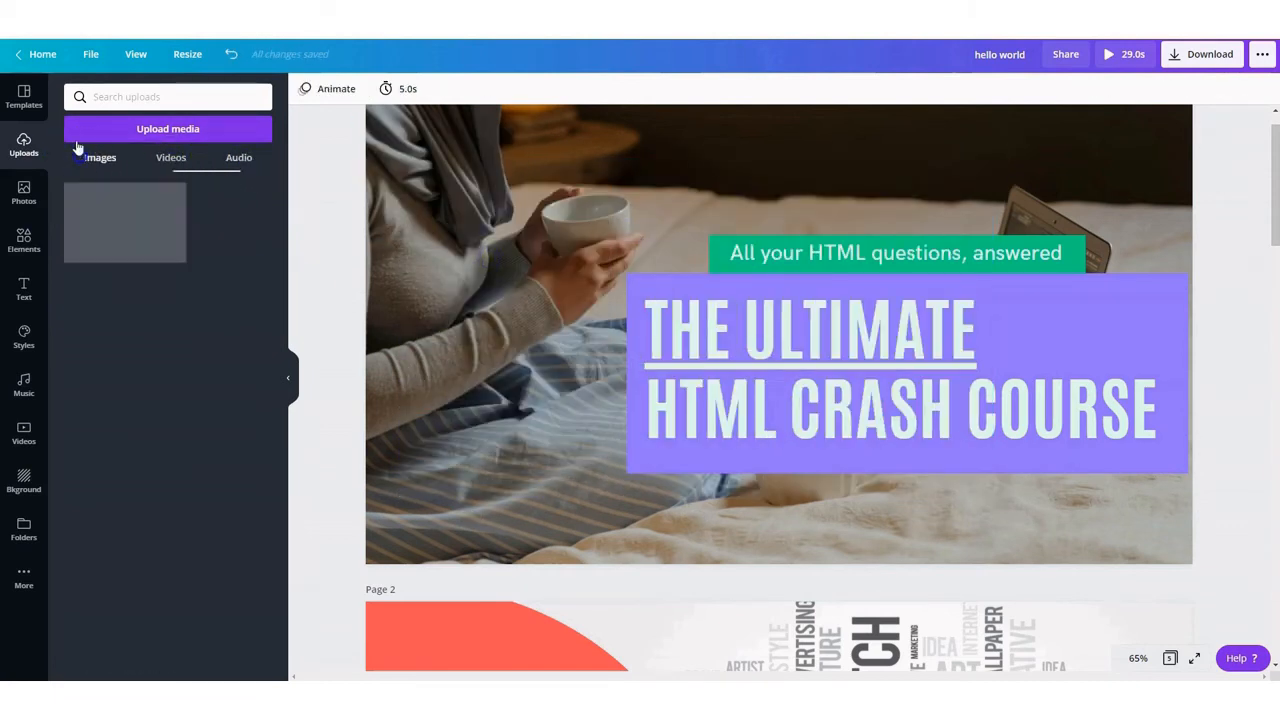
Save the Solid Circle element to Likes and open the Likes folder
{"action": "left_click", "coordinate": [24, 238]}
{"action": "left_click", "coordinate": [117, 166]}
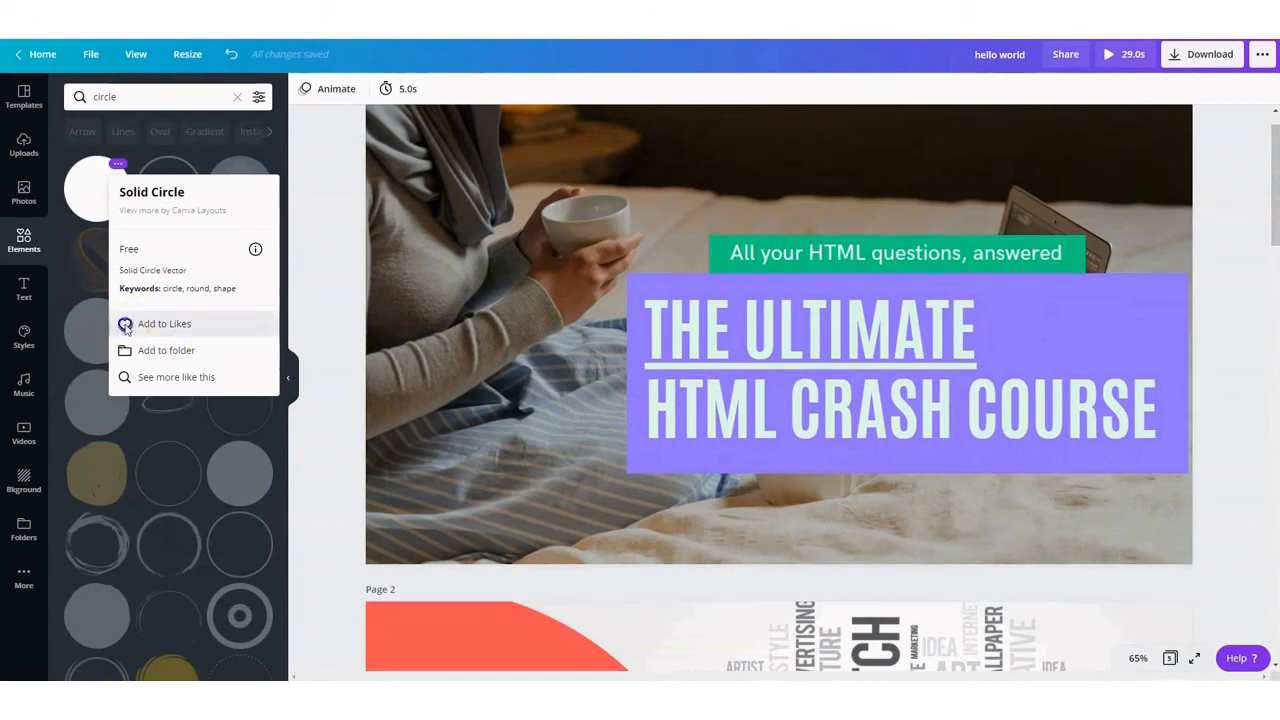
{"action": "left_click", "coordinate": [125, 324]}
{"action": "left_click", "coordinate": [24, 530]}
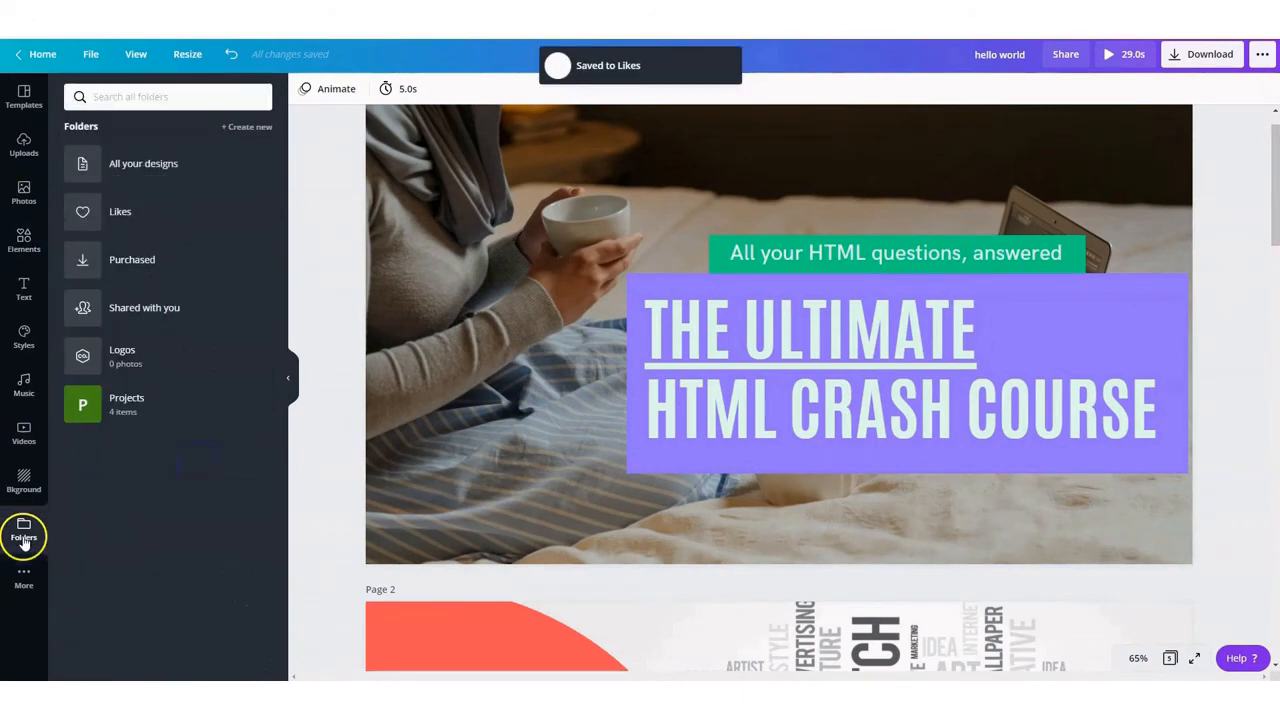
{"action": "left_click", "coordinate": [92, 229]}
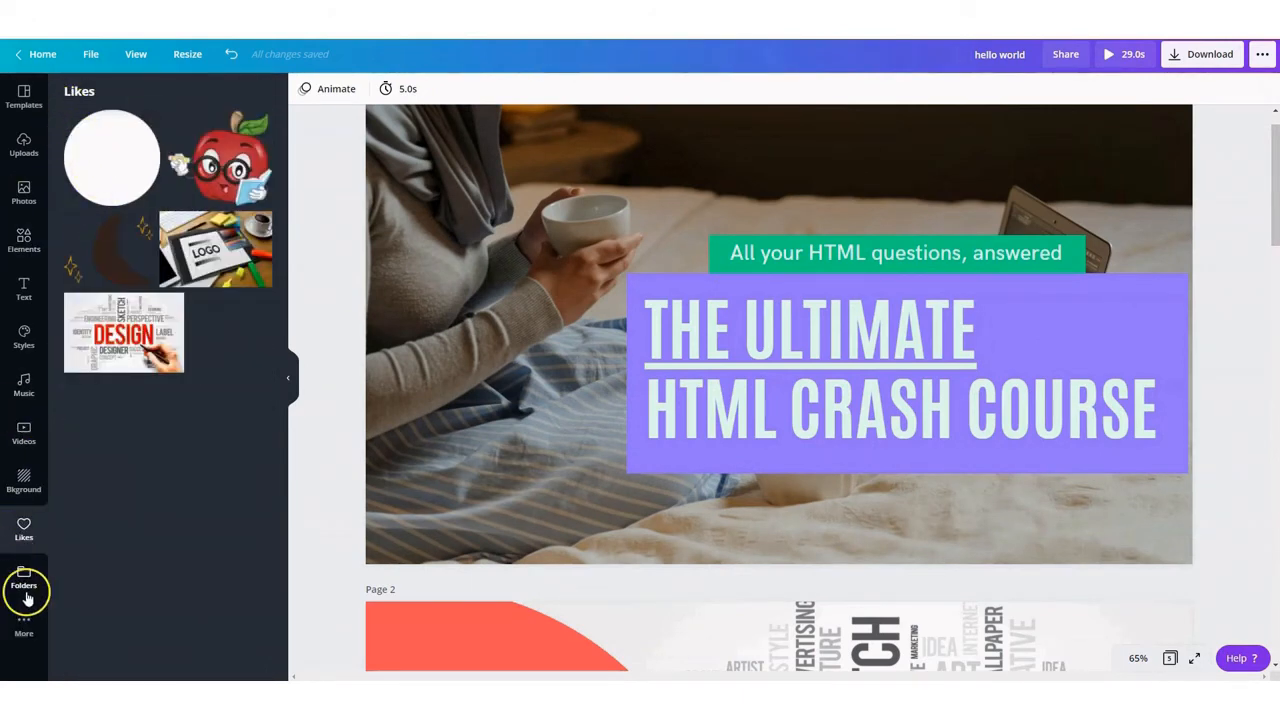
Connect the YouTube app and search its videos for "direct information"
{"action": "left_click", "coordinate": [22, 624]}
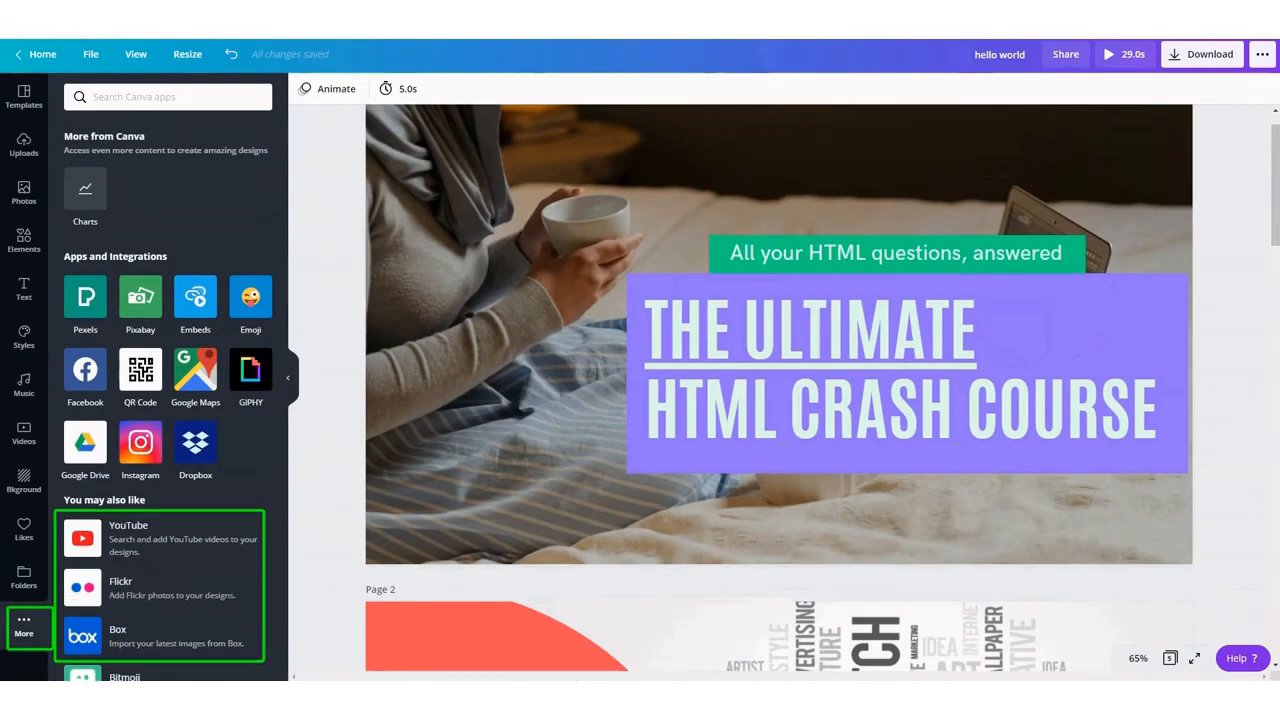
{"action": "left_click", "coordinate": [200, 395]}
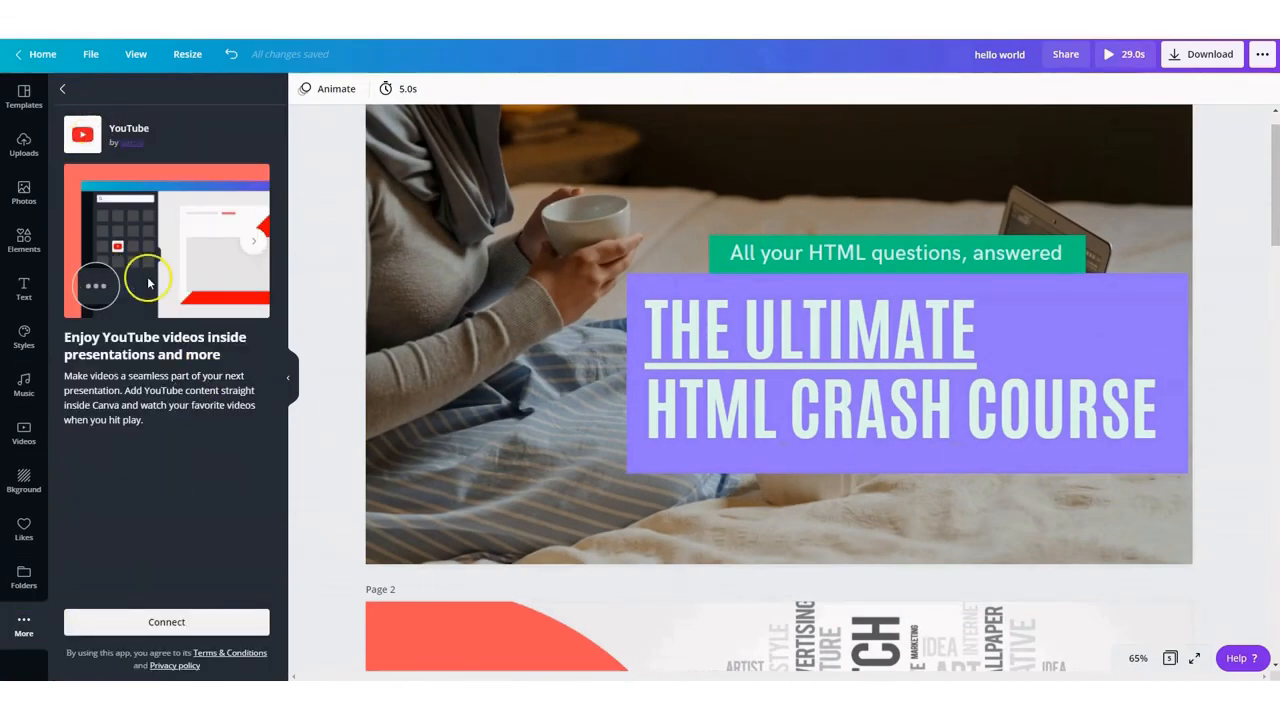
{"action": "left_click", "coordinate": [150, 621]}
{"action": "type", "text": "direct in"}
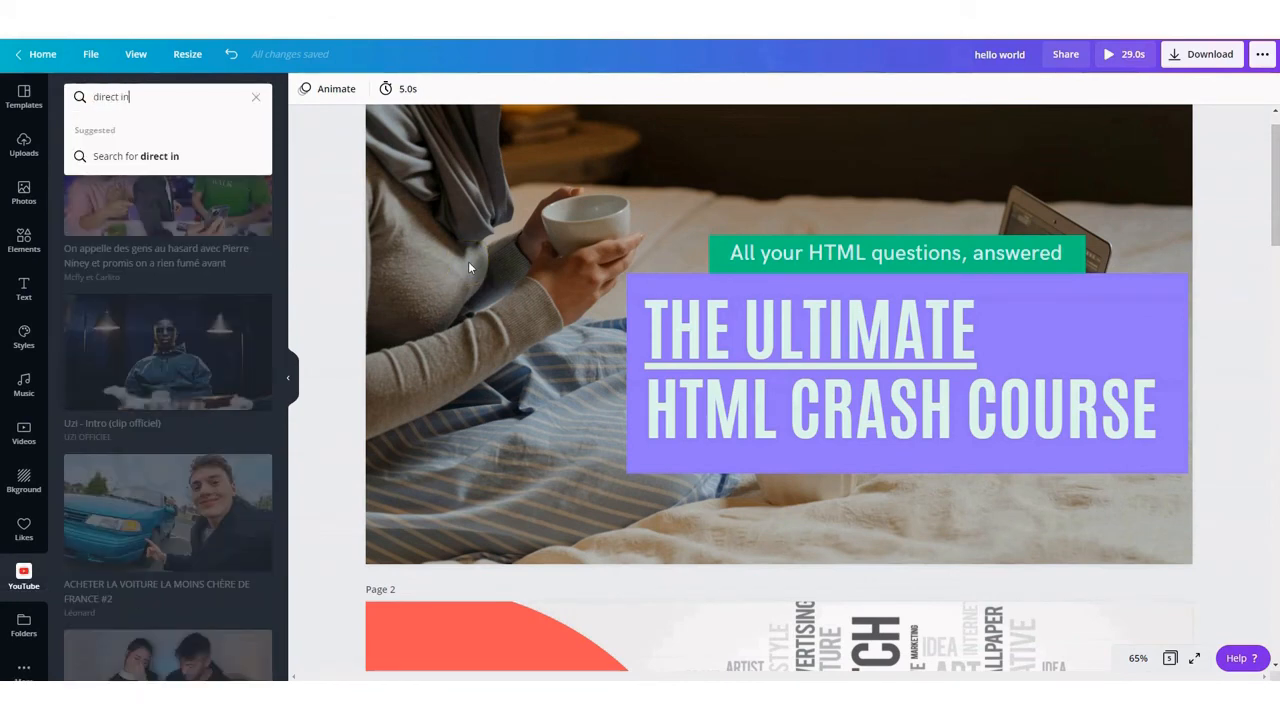
{"action": "type", "text": "formation"}
{"action": "key", "text": "Return"}
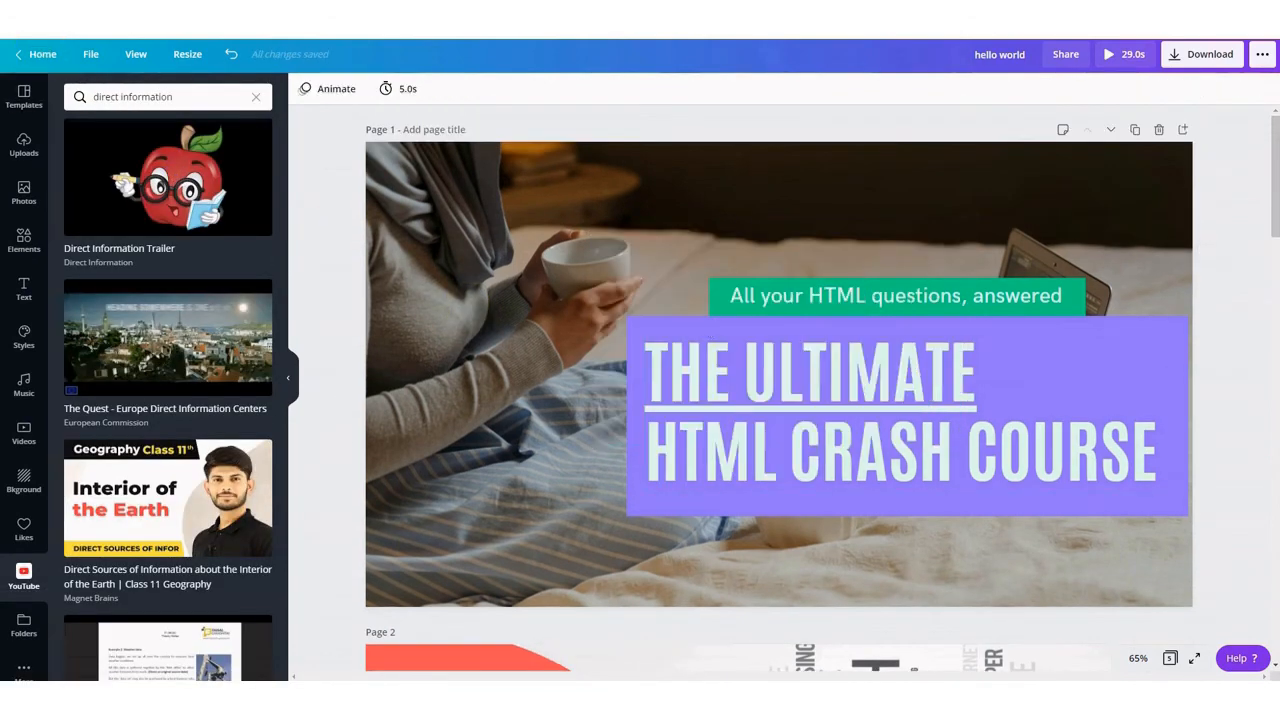
Try a yellow gradient, a green landscape and the night city image as the background of blank page 2
{"action": "left_click", "coordinate": [24, 480]}
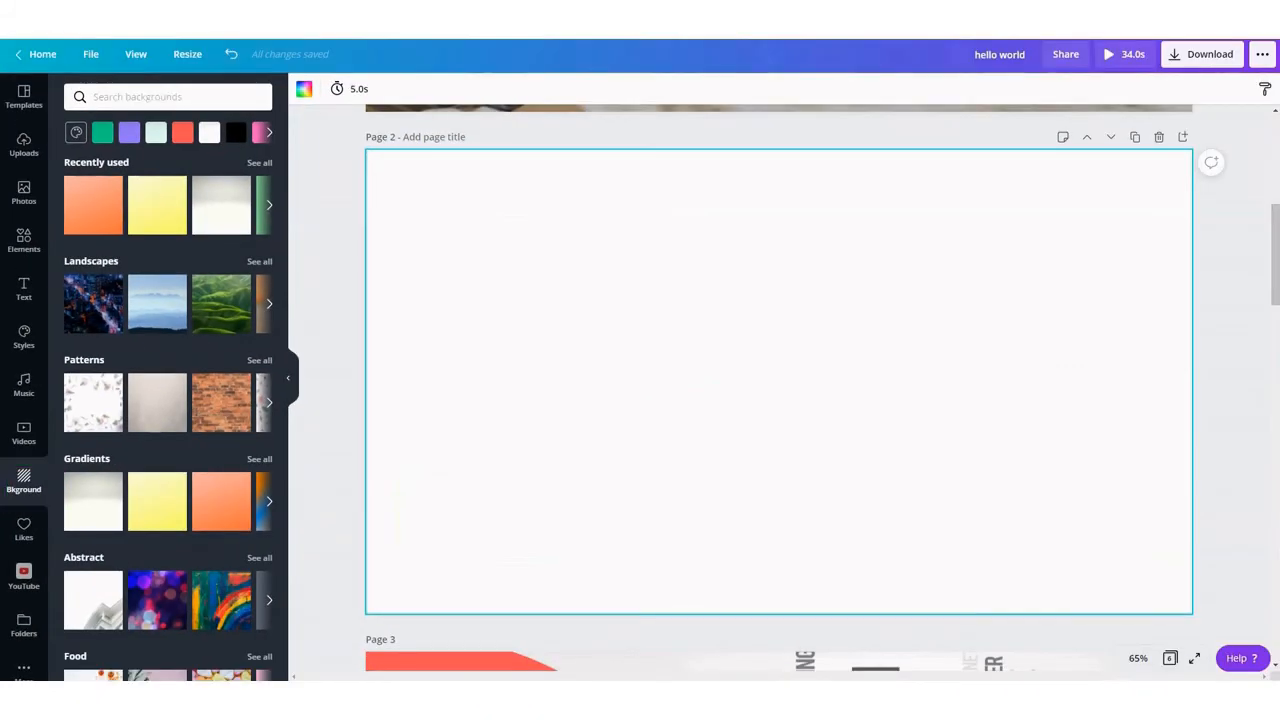
{"action": "left_click", "coordinate": [157, 510]}
{"action": "left_click", "coordinate": [202, 307]}
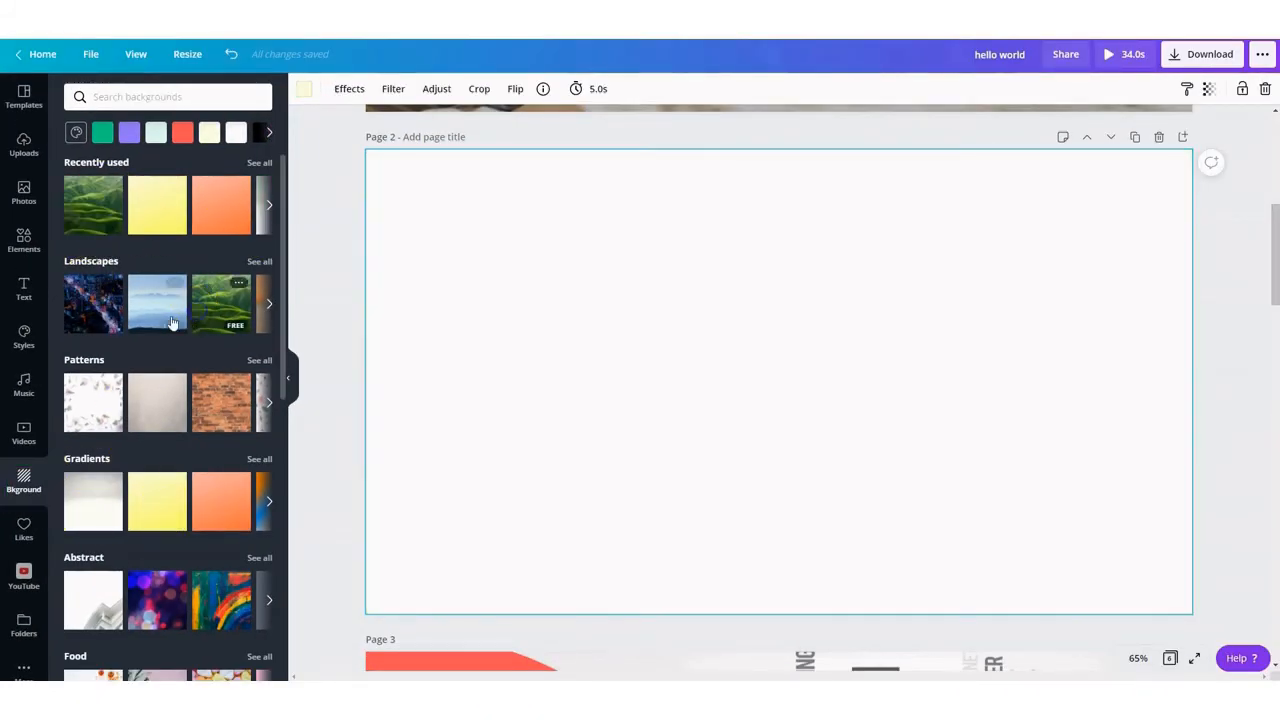
{"action": "left_click", "coordinate": [97, 318]}
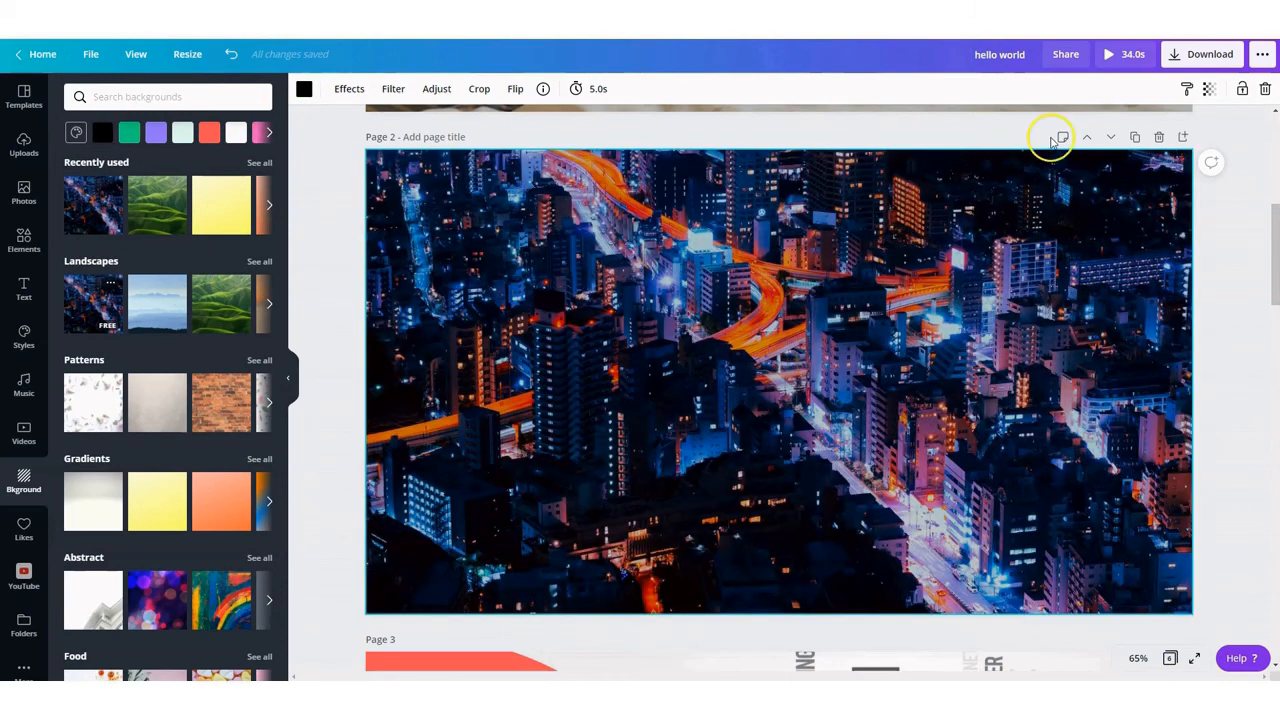
Remove the night city image from page 2's background
{"action": "right_click", "coordinate": [951, 283]}
{"action": "left_click", "coordinate": [1015, 428]}
{"action": "key", "text": "Delete"}
Try several trending styles on page 2 and settle on Chunk Five with Kollektif, using its red-orange background
{"action": "left_click", "coordinate": [24, 338]}
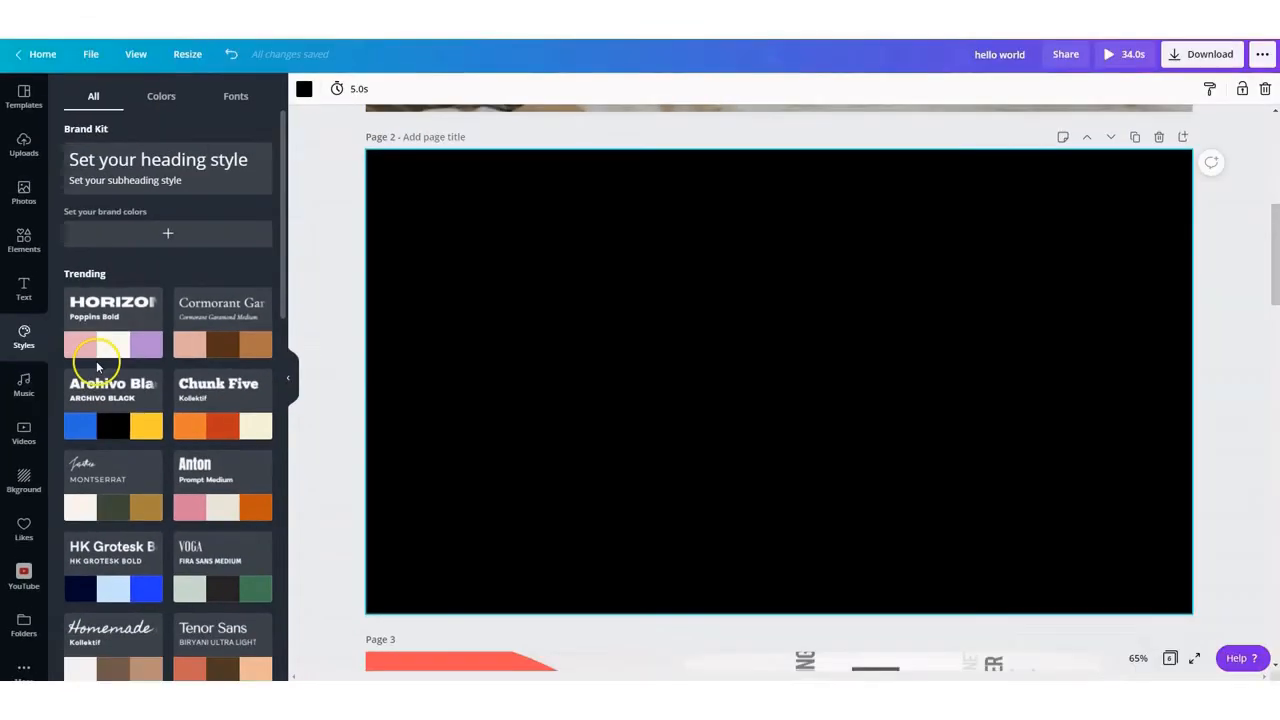
{"action": "left_click", "coordinate": [221, 365]}
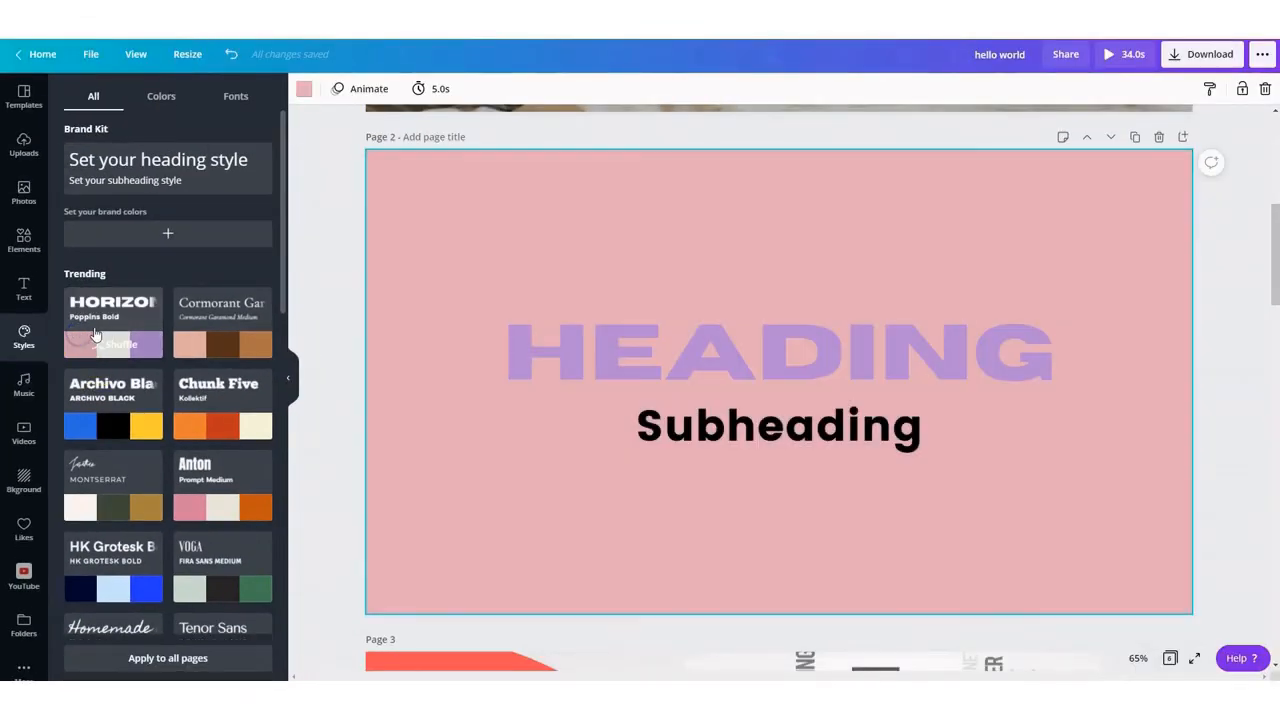
{"action": "left_click", "coordinate": [257, 375]}
{"action": "left_click", "coordinate": [141, 510]}
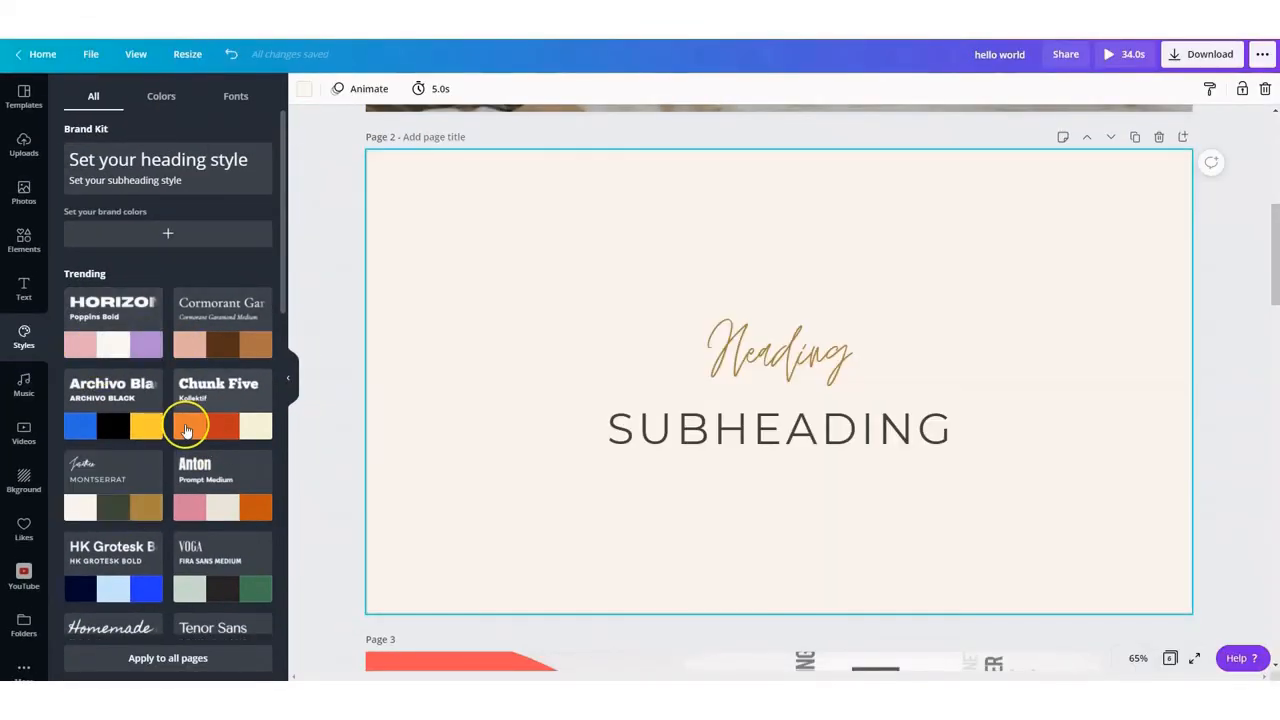
{"action": "left_click", "coordinate": [200, 425]}
{"action": "left_click", "coordinate": [222, 427]}
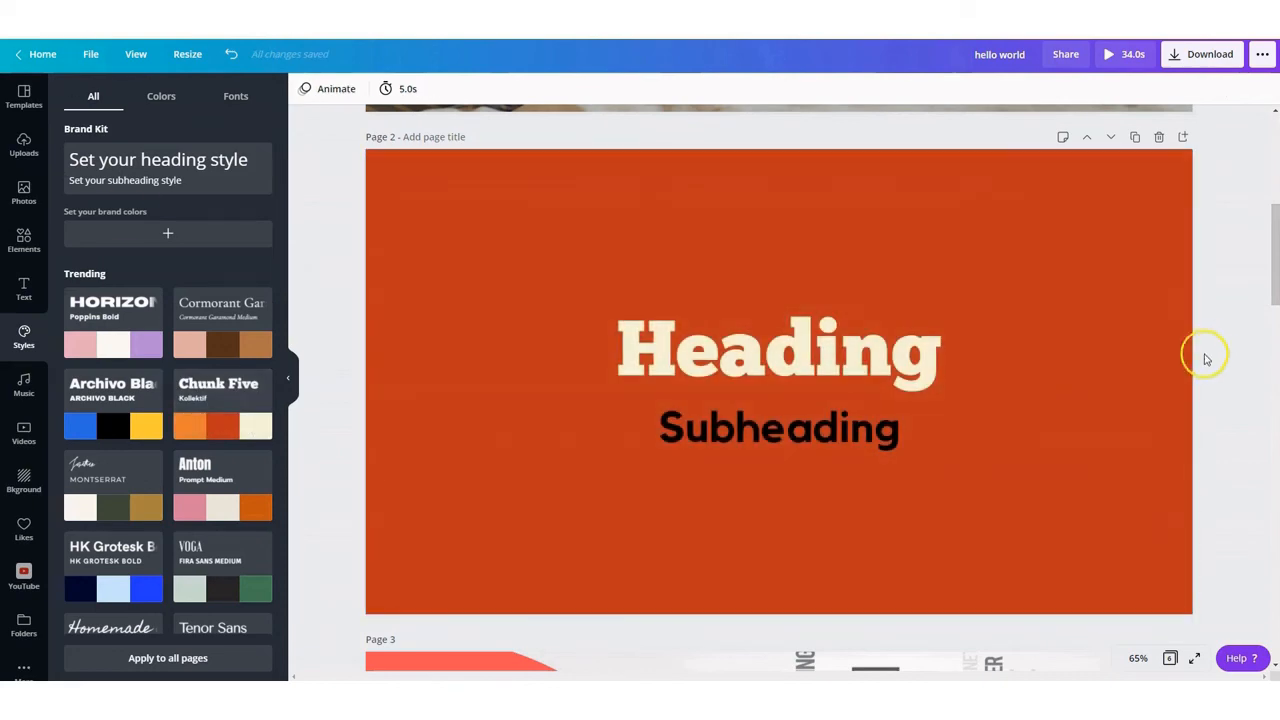
Set the download file type to PNG with a transparent background
{"action": "left_click", "coordinate": [1191, 62]}
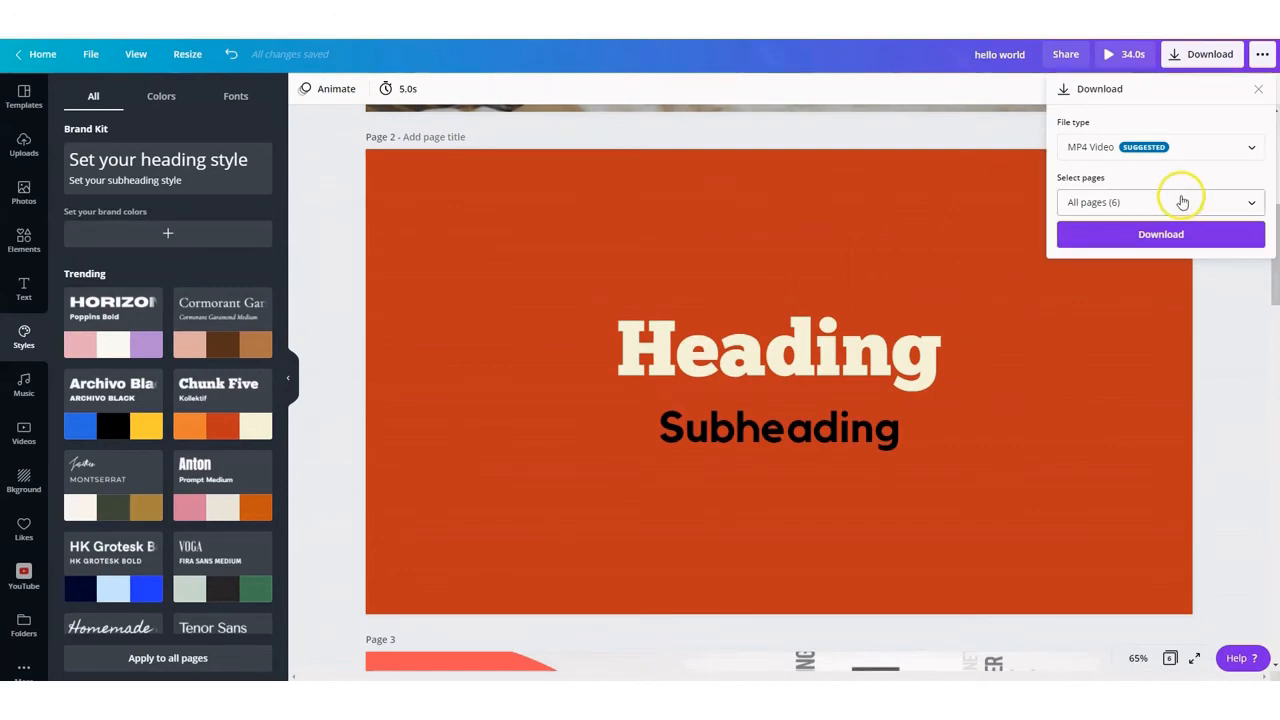
{"action": "left_click", "coordinate": [1212, 147]}
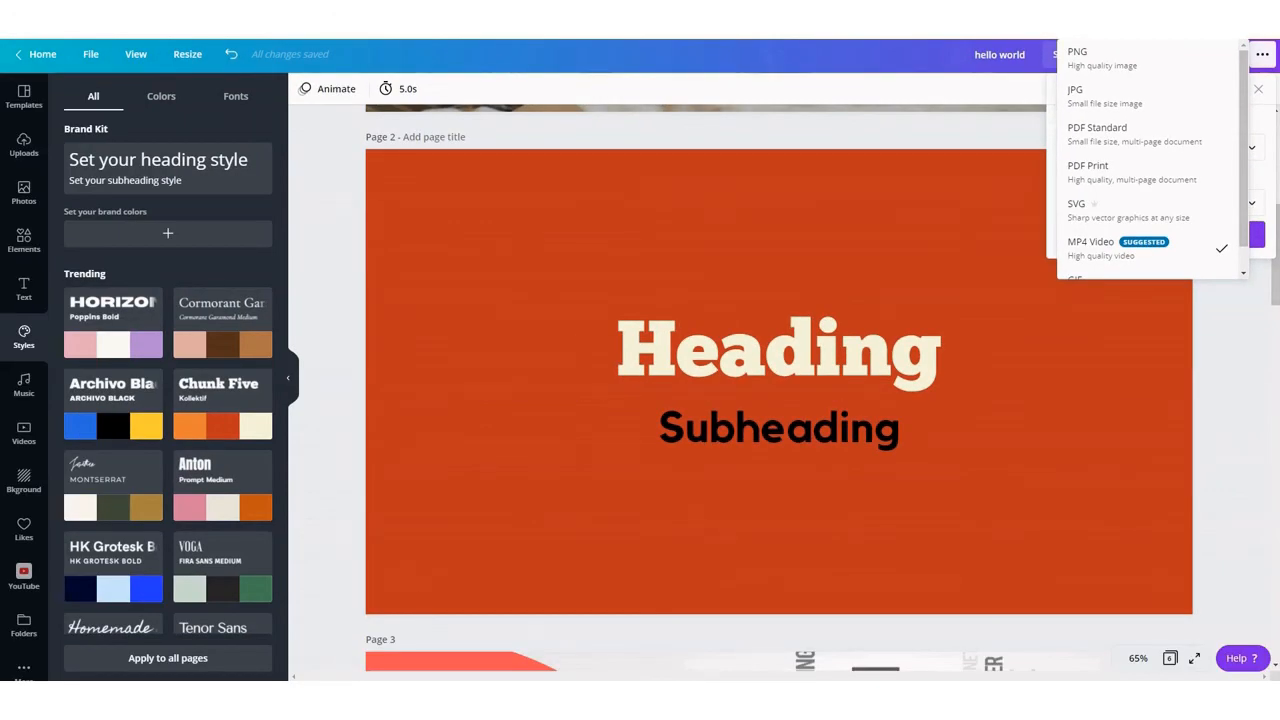
{"action": "left_click", "coordinate": [1100, 55]}
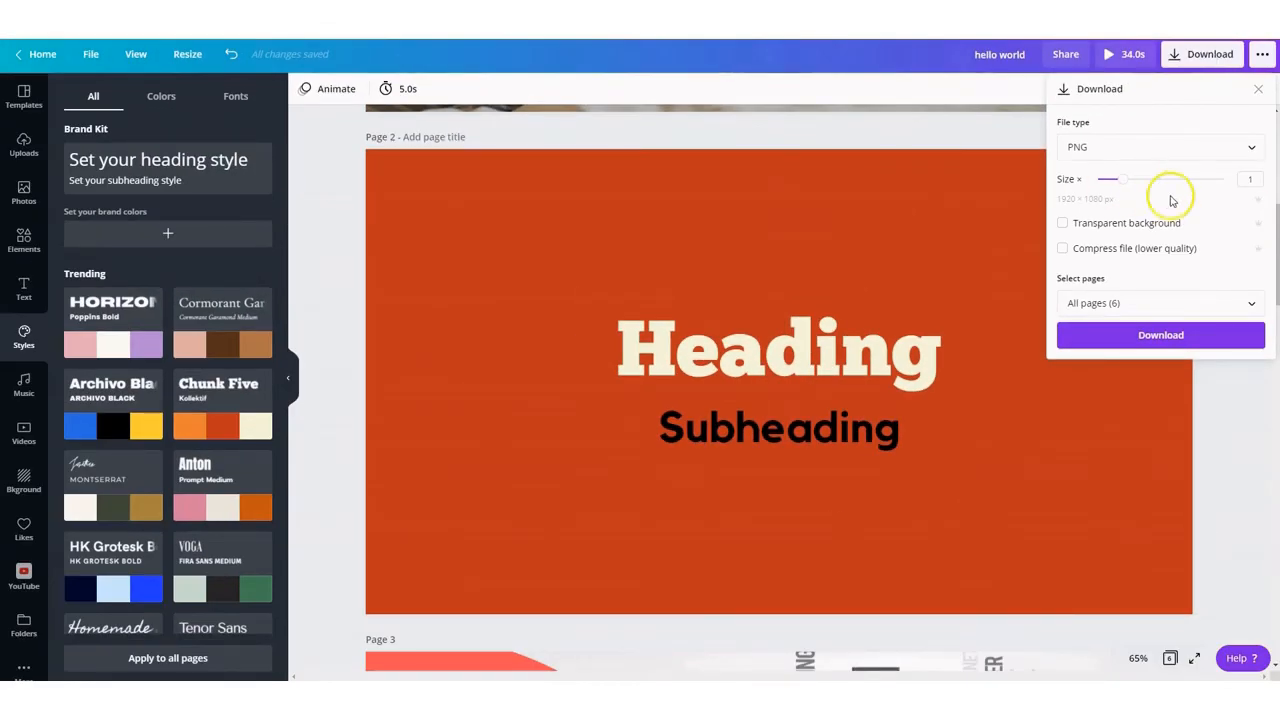
{"action": "left_click", "coordinate": [1062, 223]}
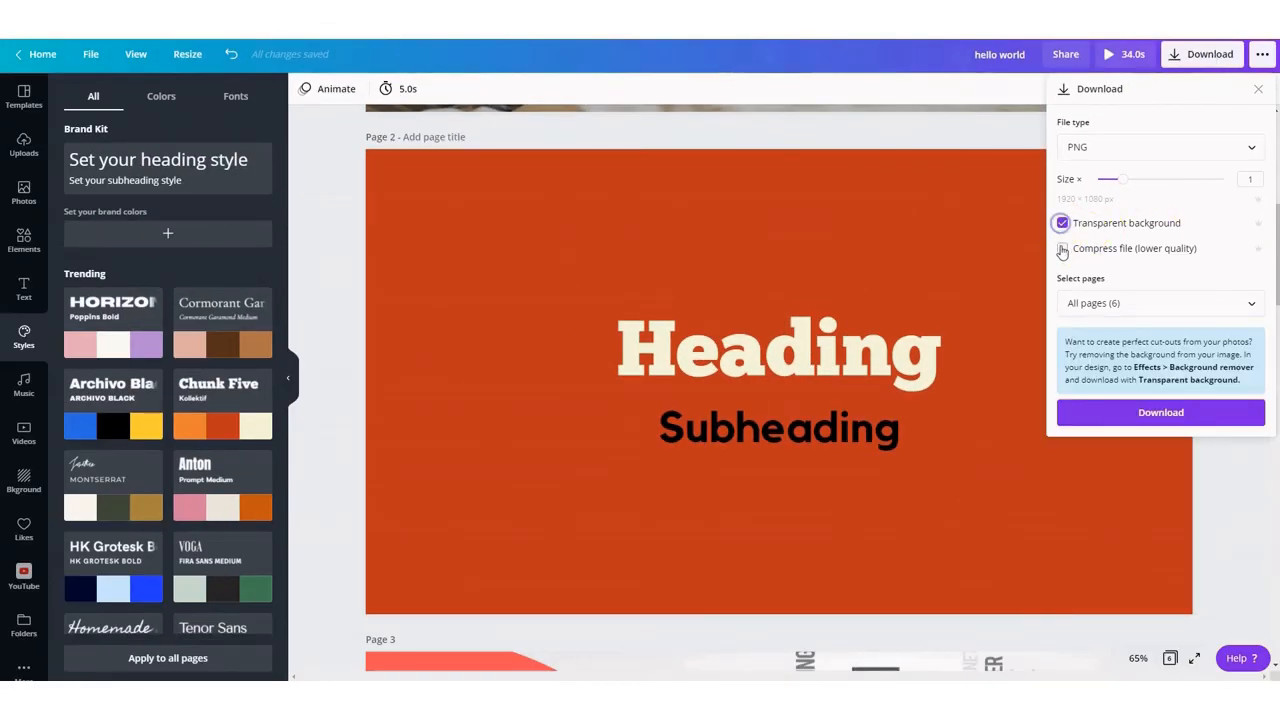
Limit the download to page 3 and start downloading the design
{"action": "left_click", "coordinate": [1175, 303]}
{"action": "scroll", "coordinate": [1163, 403], "scroll_direction": "down", "scroll_amount": 3}
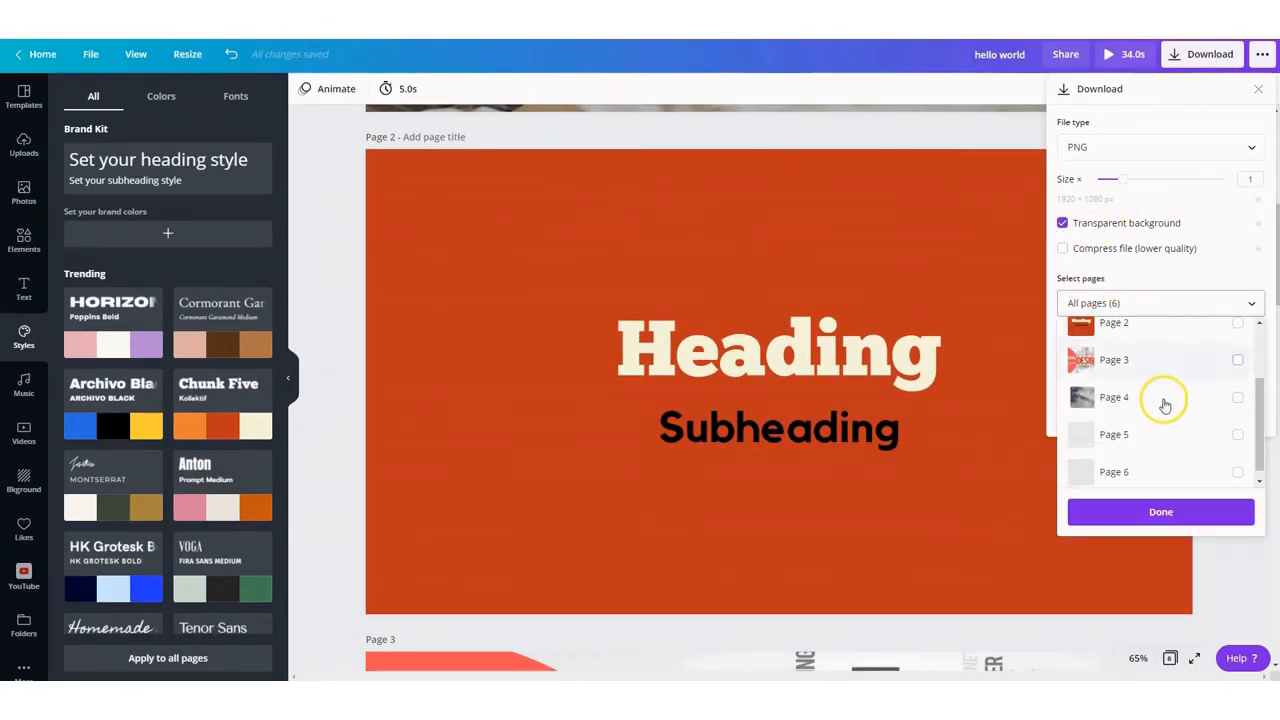
{"action": "left_click", "coordinate": [1237, 354]}
{"action": "left_click", "coordinate": [1206, 516]}
{"action": "left_click", "coordinate": [1130, 415]}
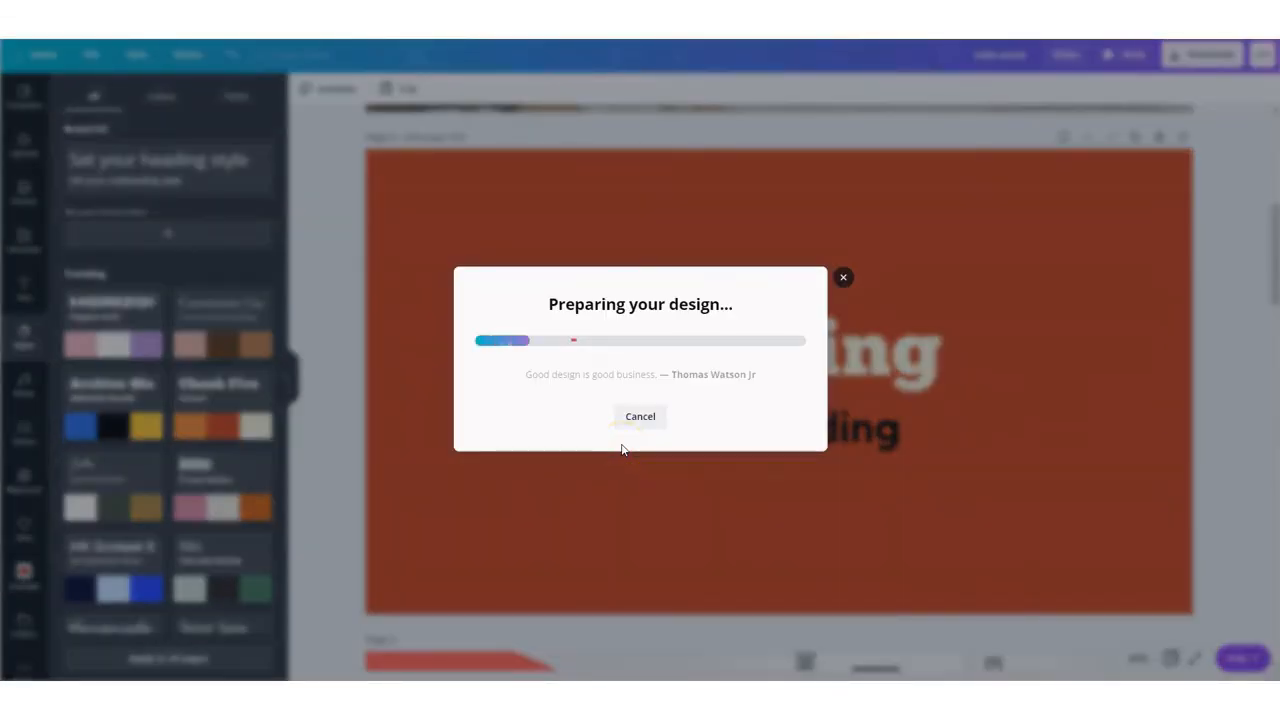